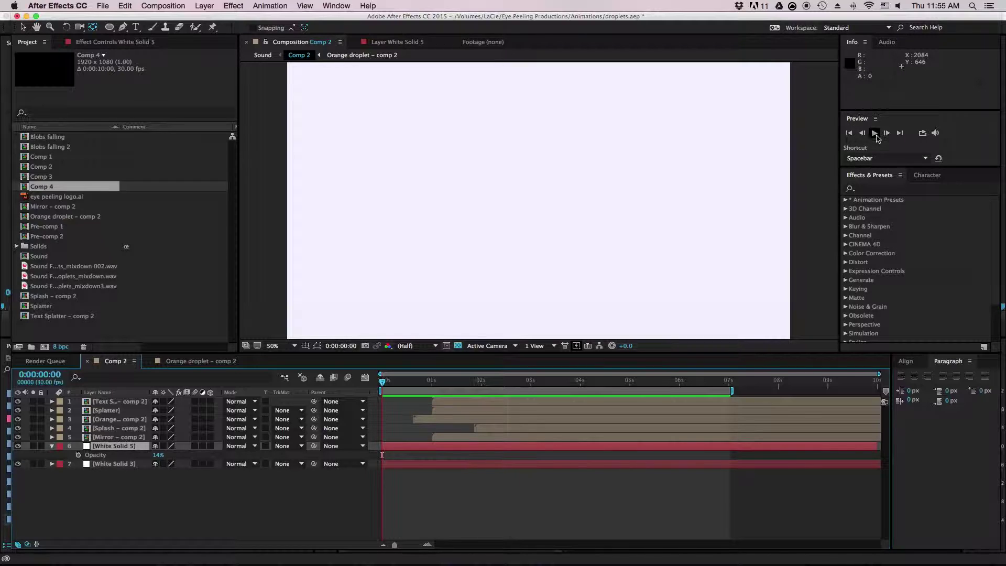
# Play back the existing droplet animation for reference and stop the preview.
pyautogui.click(875, 134)
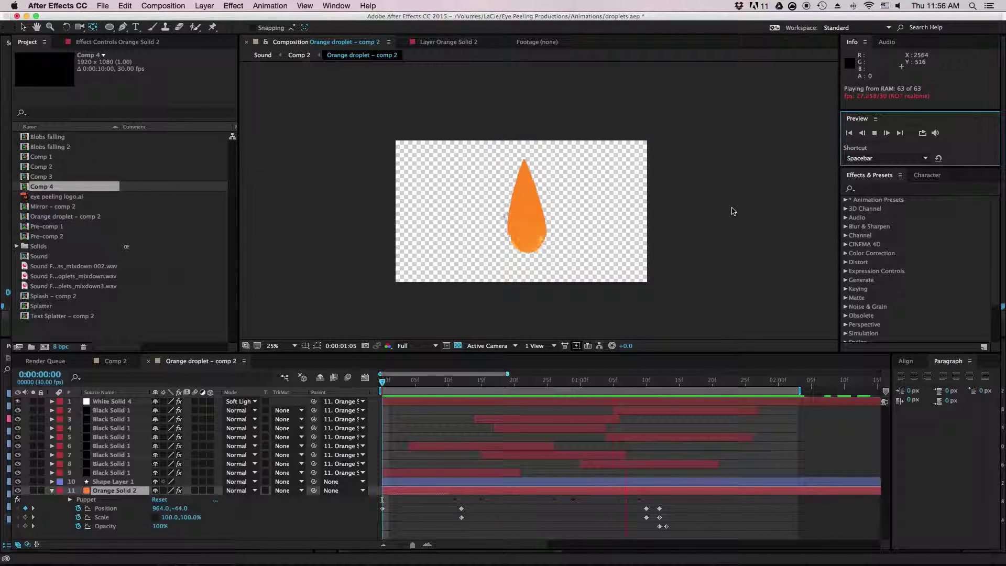
pyautogui.press('space')
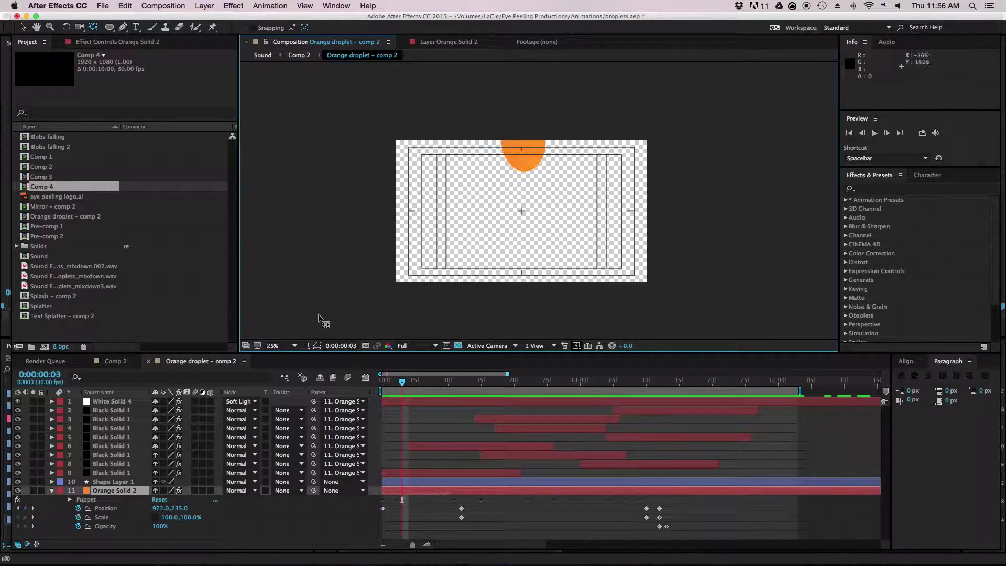
# Create a new 1920 x 1080 px composition at 30 fps with a 10-second duration and black background.
pyautogui.click(163, 6)
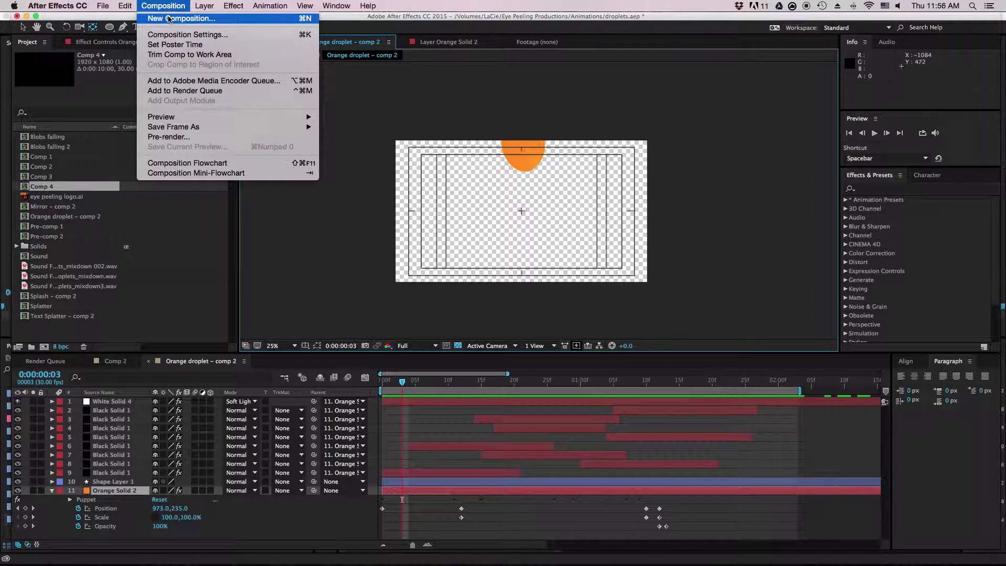
pyautogui.click(165, 18)
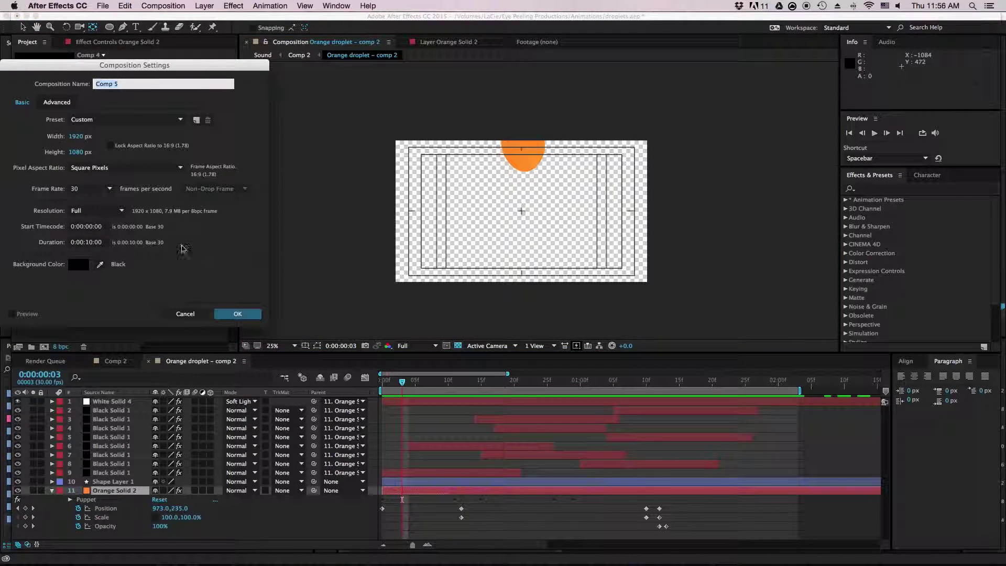
pyautogui.click(225, 313)
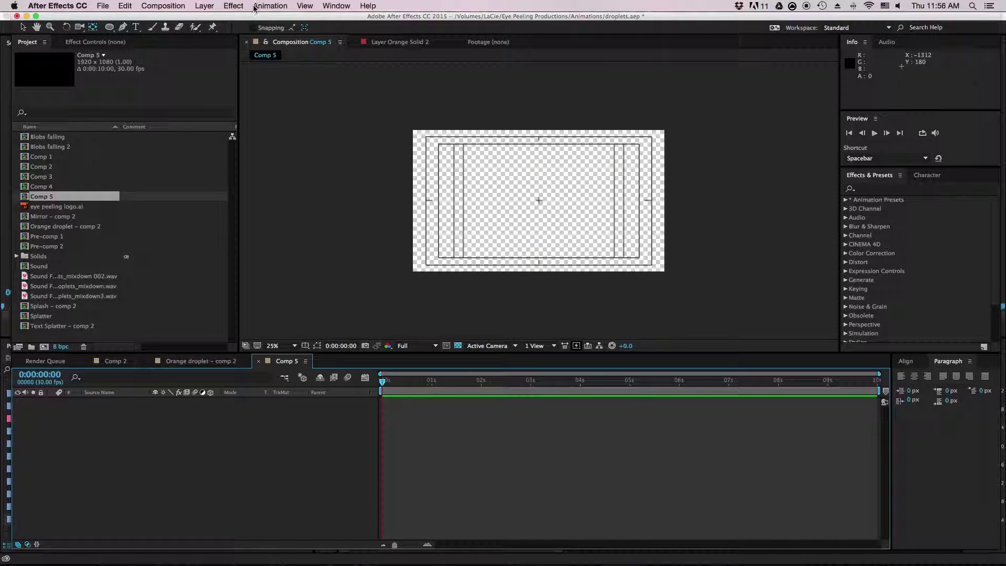
# Add an orange solid layer matching the composition's size.
pyautogui.click(204, 5)
pyautogui.moveTo(322, 19)
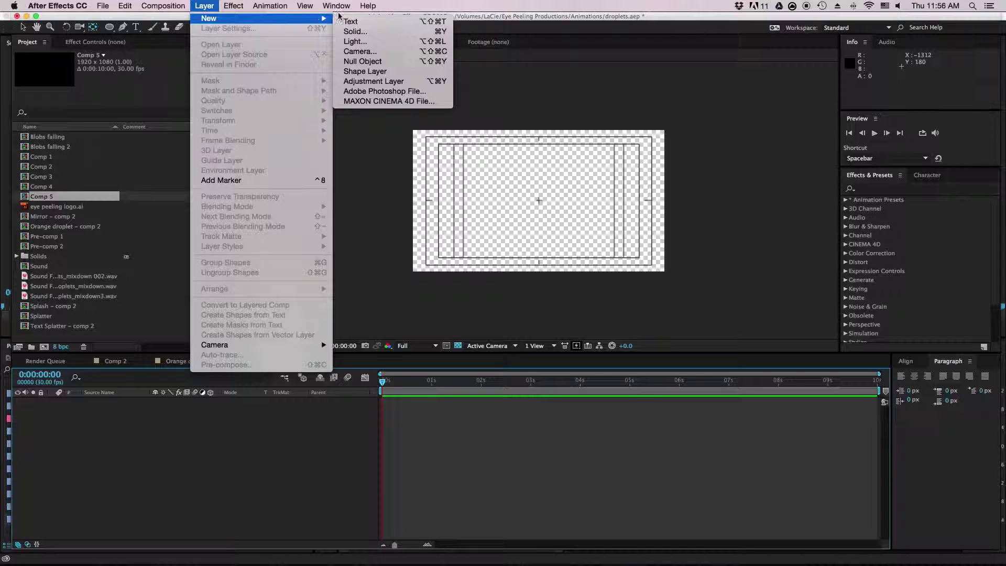
pyautogui.click(362, 32)
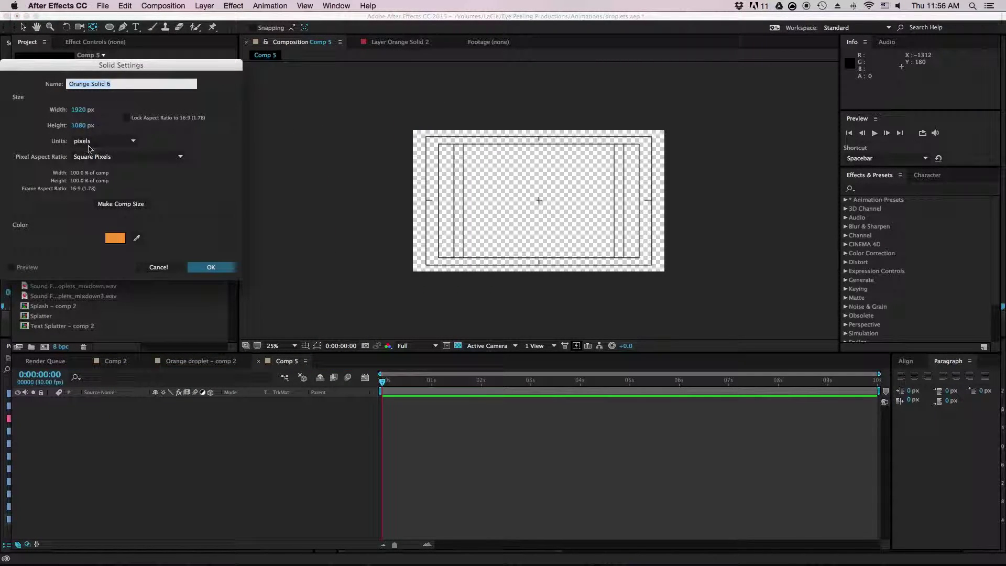
pyautogui.click(113, 206)
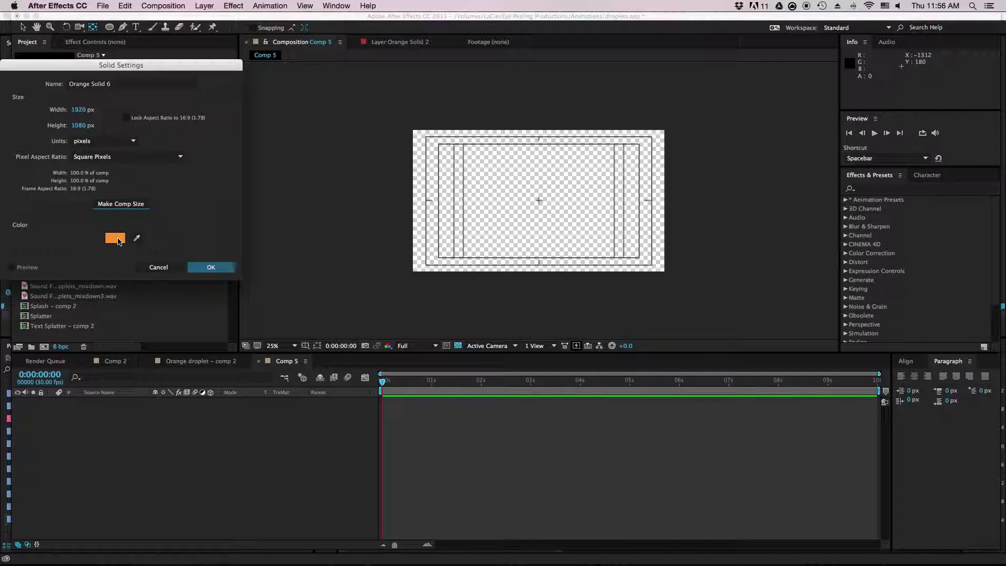
pyautogui.click(232, 269)
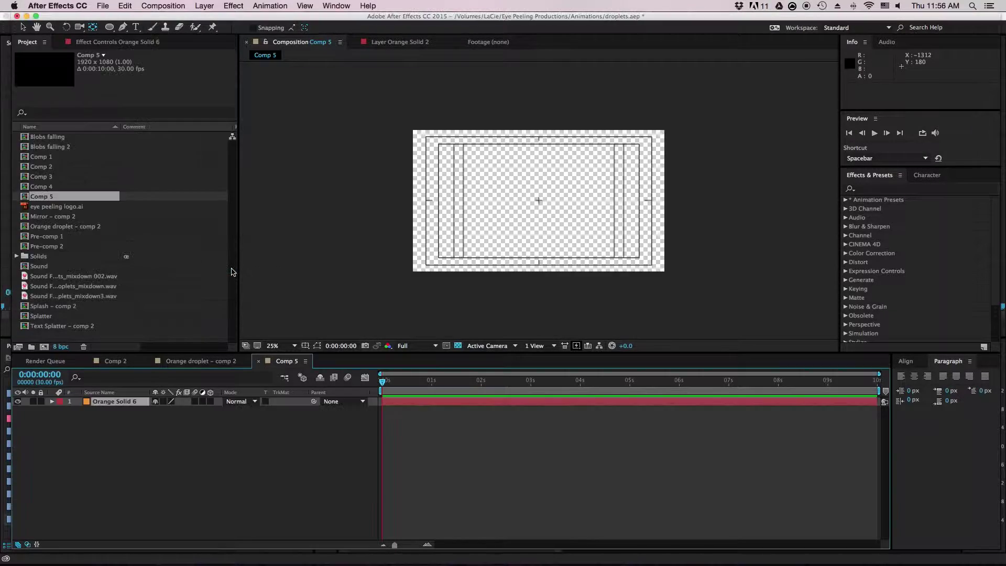
# Draw an upright elliptical mask about 620 x 760 px on the orange solid and move the layer so the ellipse sits near the frame's centre.
pyautogui.click(109, 27)
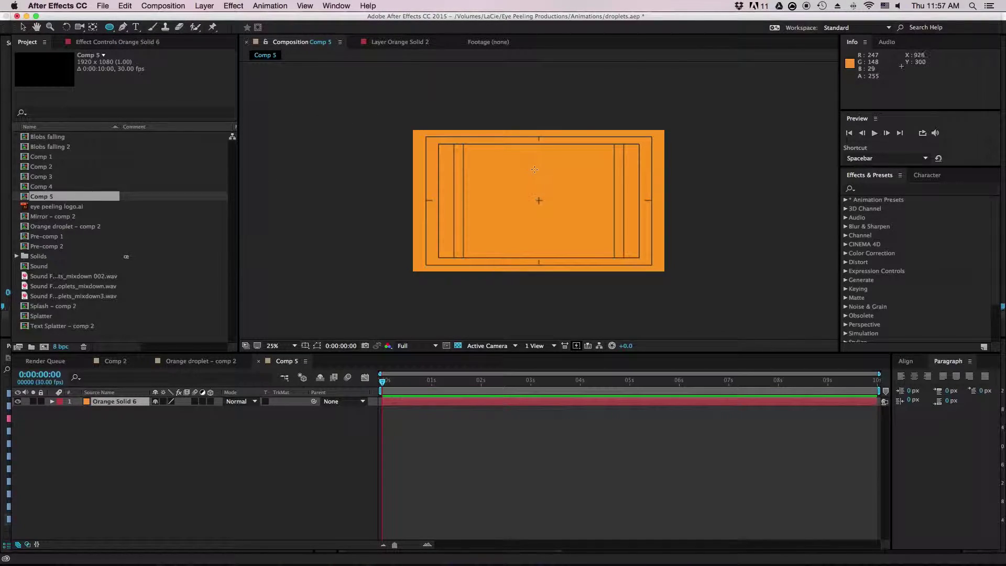
pyautogui.moveTo(519, 158); pyautogui.dragTo(600, 258)
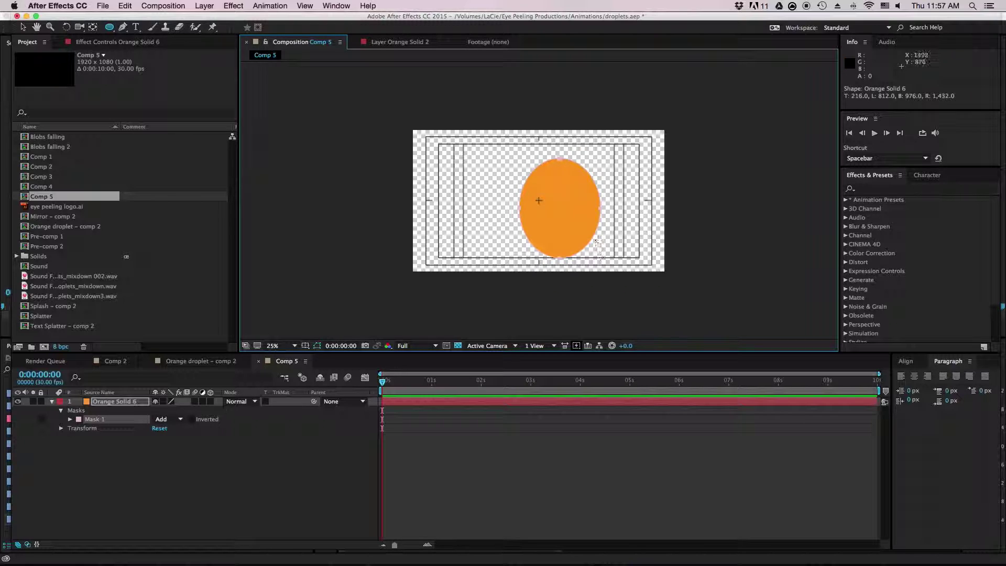
pyautogui.press('v')
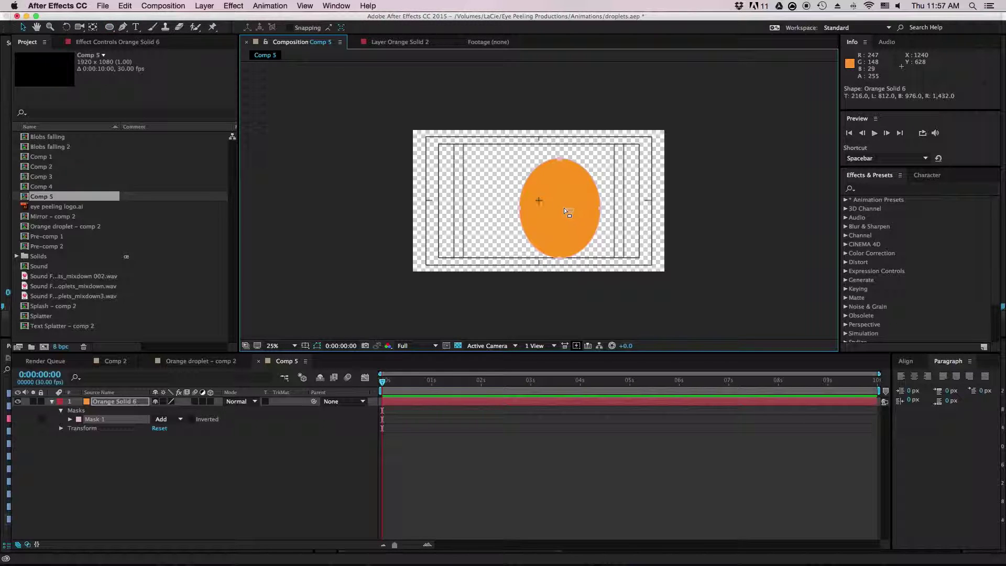
pyautogui.click(552, 201)
pyautogui.moveTo(559, 168); pyautogui.dragTo(536, 160)
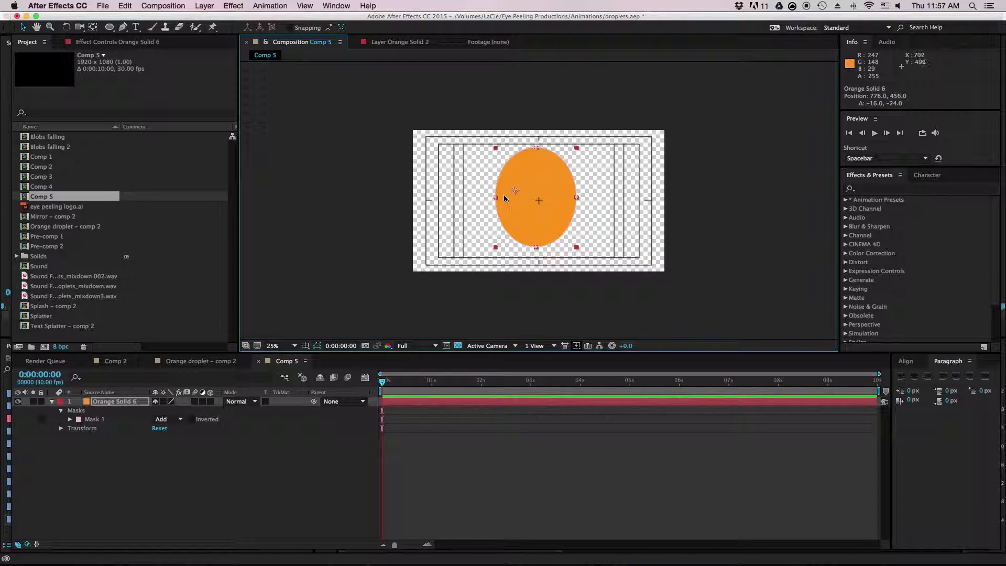
# Convert the top vertex of the elliptical mask into a sharp corner point with the Pen tool, then deselect the layer.
pyautogui.click(536, 149)
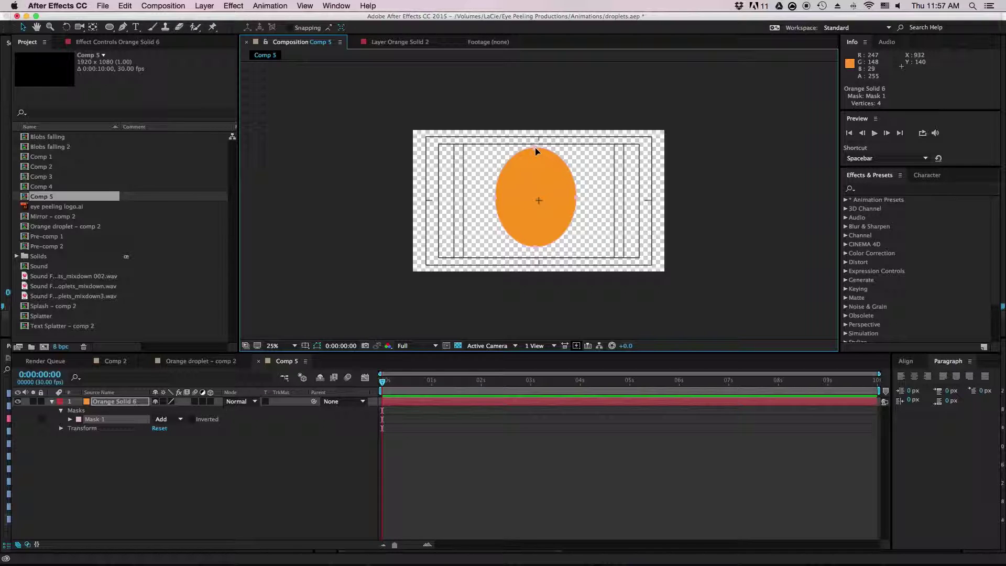
pyautogui.click(123, 27)
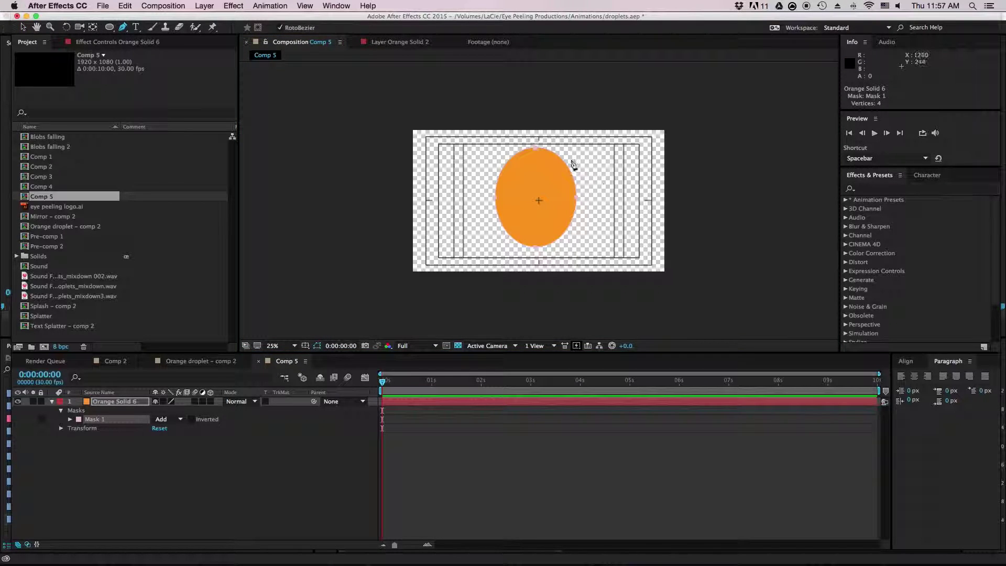
pyautogui.click(536, 151)
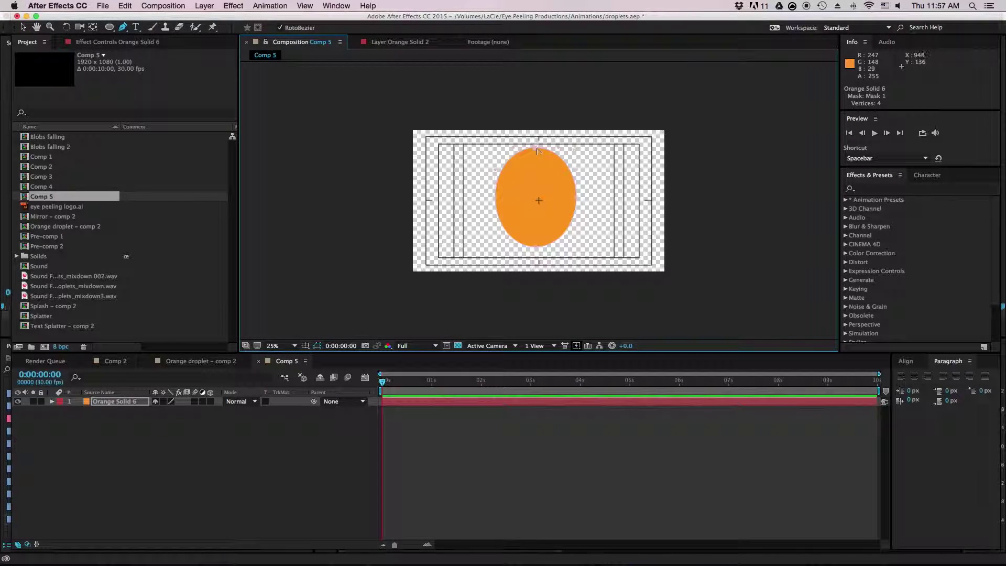
pyautogui.keyDown('alt'); pyautogui.click(536, 150); pyautogui.keyUp('alt')
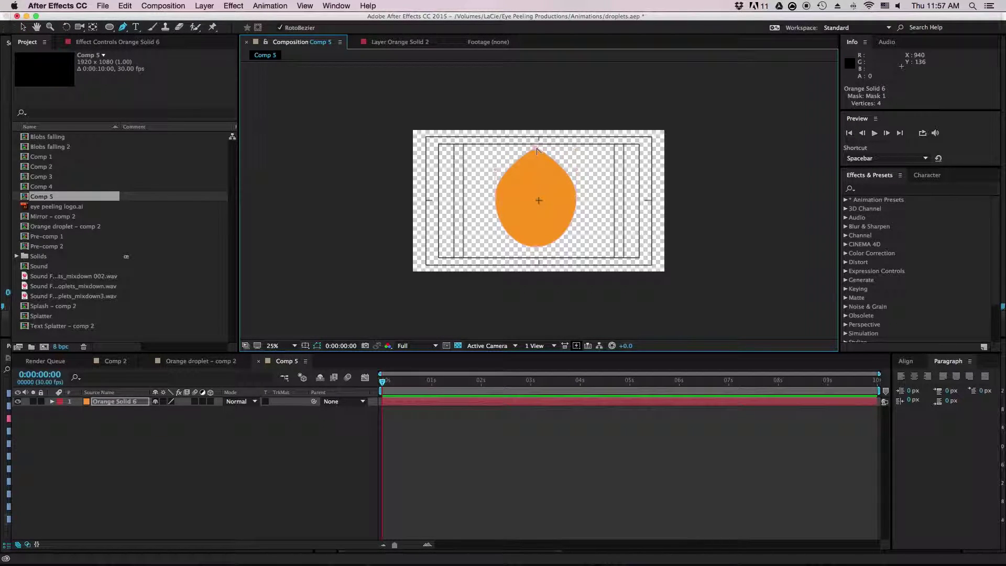
pyautogui.click(576, 151)
pyautogui.press('v')
pyautogui.click(577, 155)
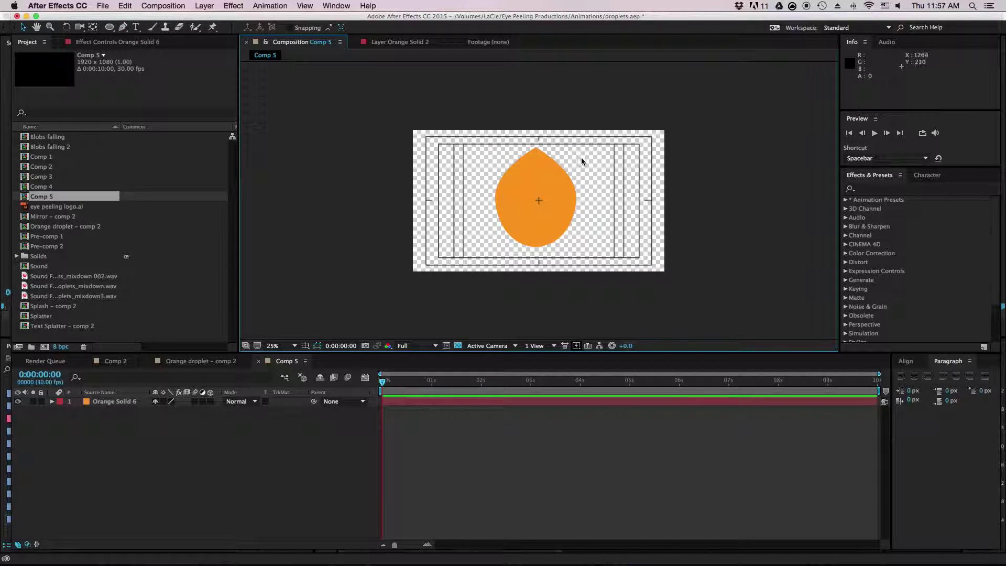
# Pull the mask's left and right vertices inward and slightly down to slim the shape into a teardrop.
pyautogui.click(560, 184)
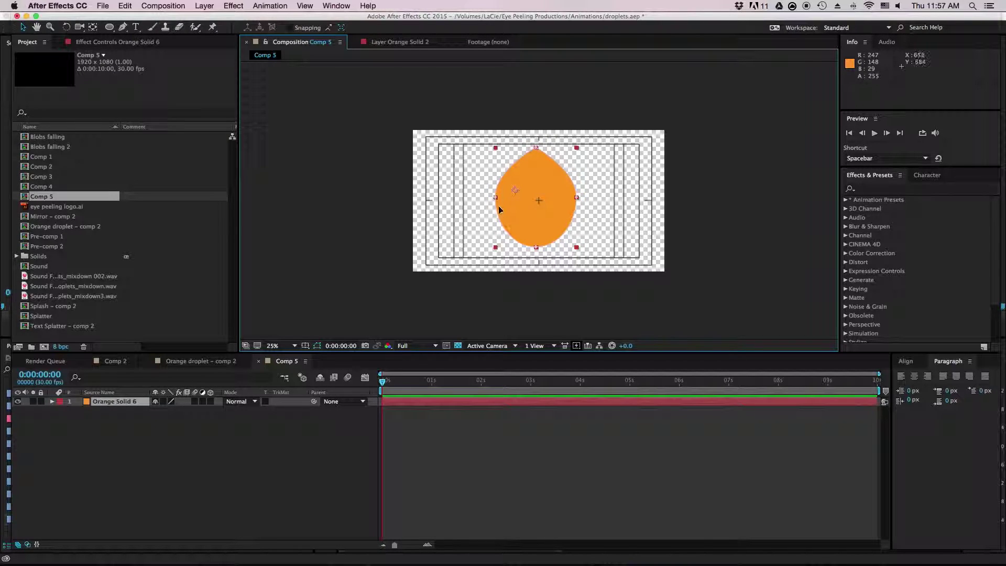
pyautogui.moveTo(496, 199)
pyautogui.mouseDown()
pyautogui.moveTo(504, 215)
pyautogui.moveTo(510, 206)
pyautogui.mouseUp()
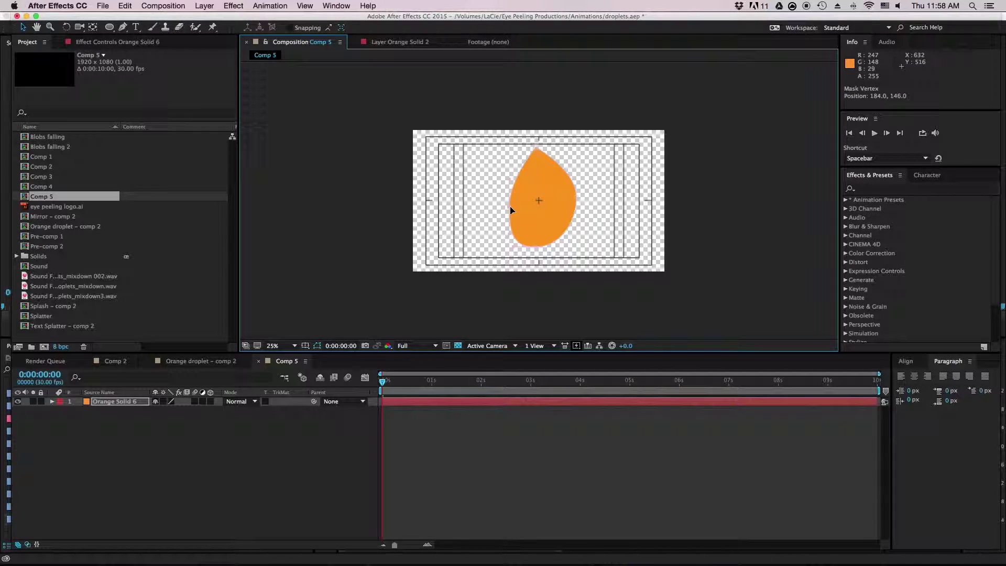
pyautogui.moveTo(577, 198); pyautogui.dragTo(567, 215)
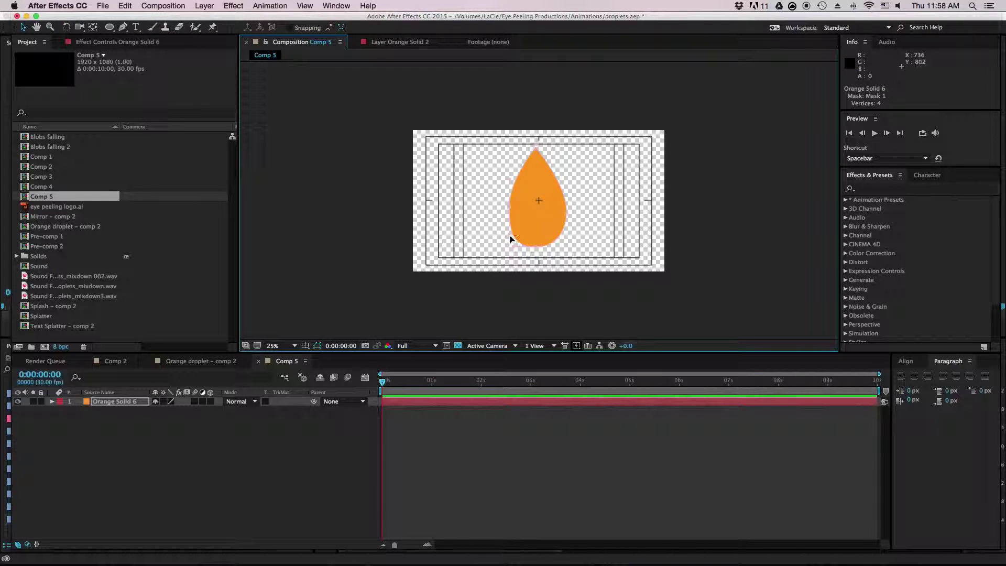
pyautogui.moveTo(510, 229); pyautogui.dragTo(510, 216)
pyautogui.moveTo(508, 179); pyautogui.dragTo(509, 186)
pyautogui.moveTo(569, 187); pyautogui.dragTo(517, 202)
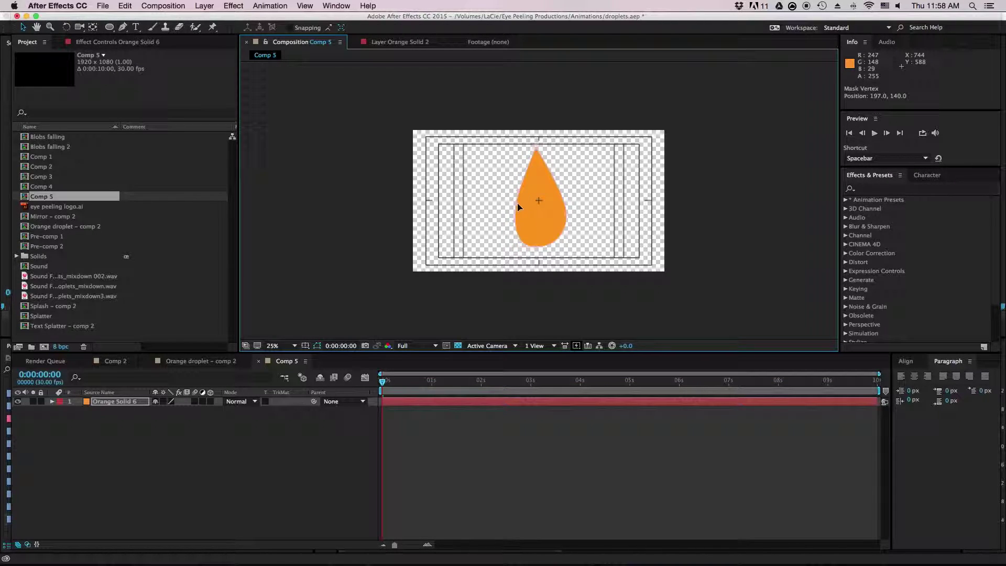
# Move the orange solid's anchor point to the bottom edge of the droplet.
pyautogui.press('super+t')
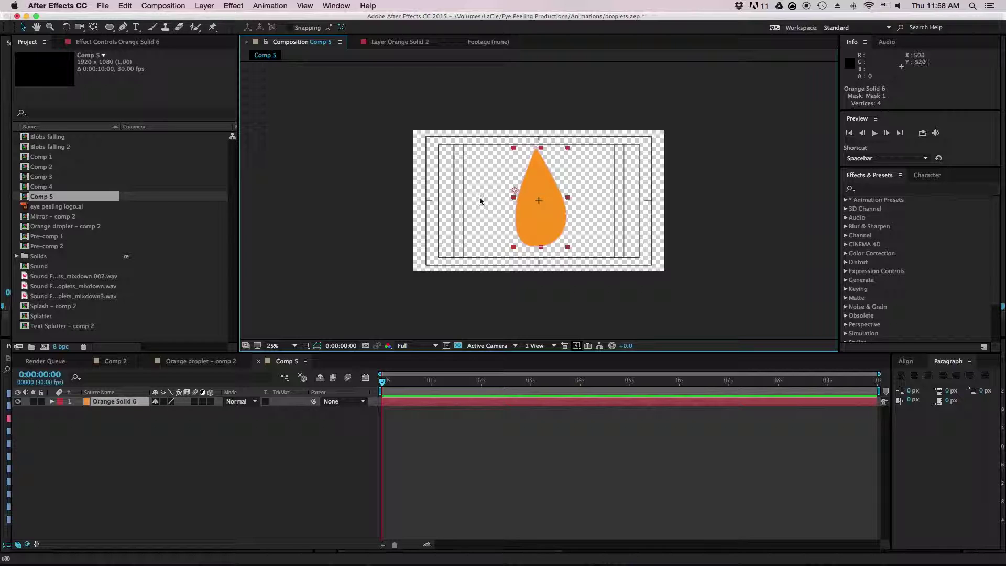
pyautogui.click(93, 26)
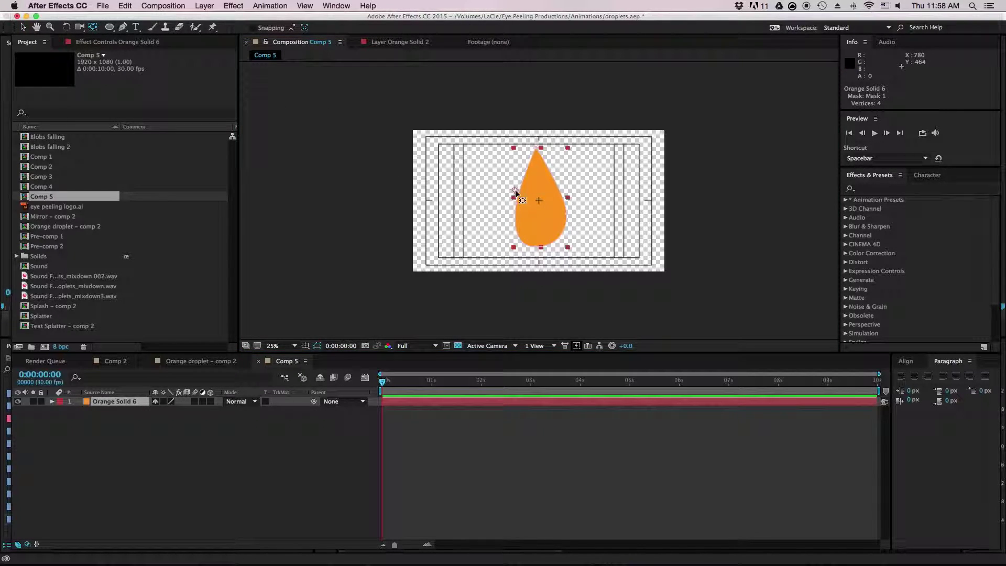
pyautogui.moveTo(512, 189); pyautogui.dragTo(539, 248)
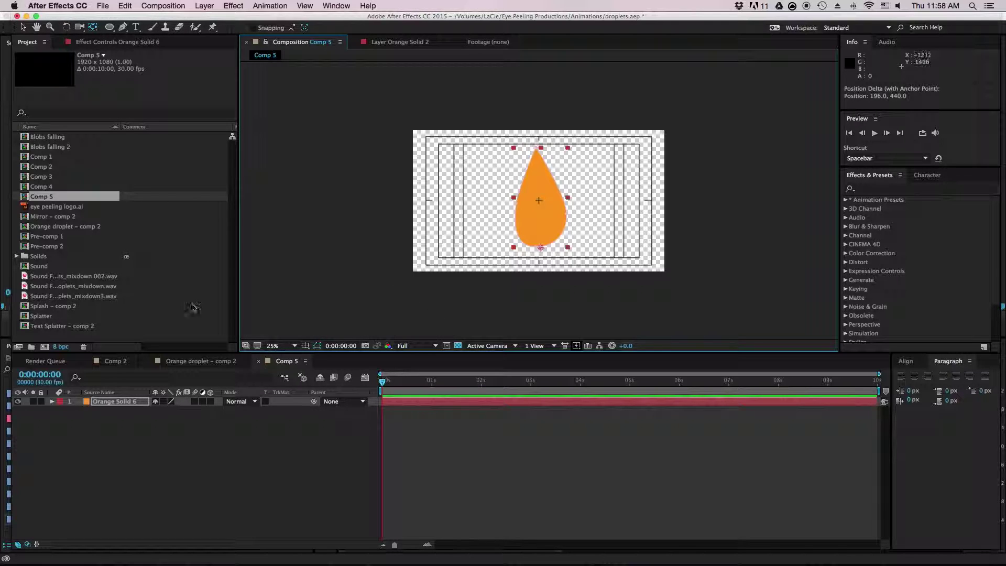
# Keyframe the droplet layer's Position at 0:00:00:00 with the droplet moved straight up above the frame to 972, -28.
pyautogui.click(115, 421)
pyautogui.click(121, 402)
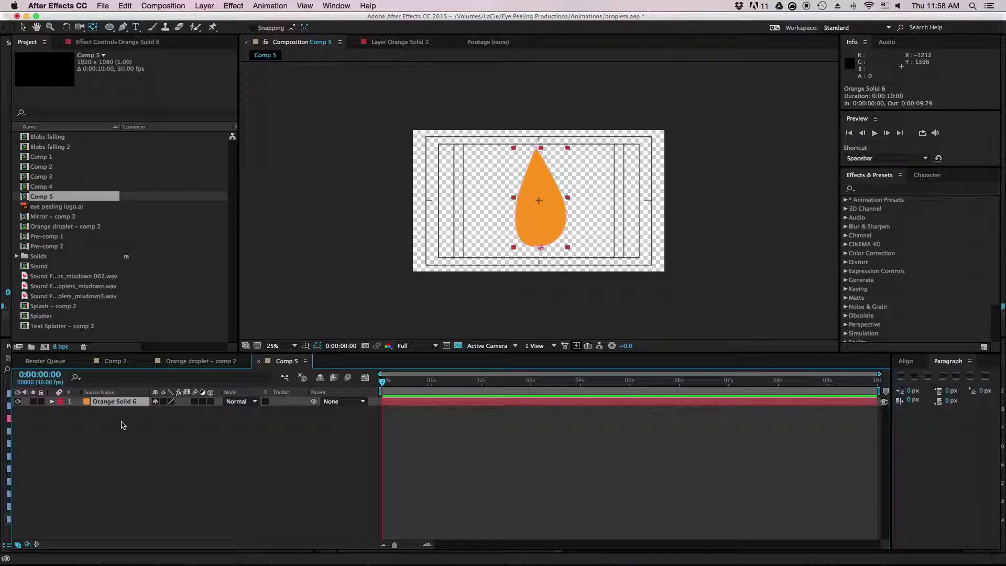
pyautogui.press('p')
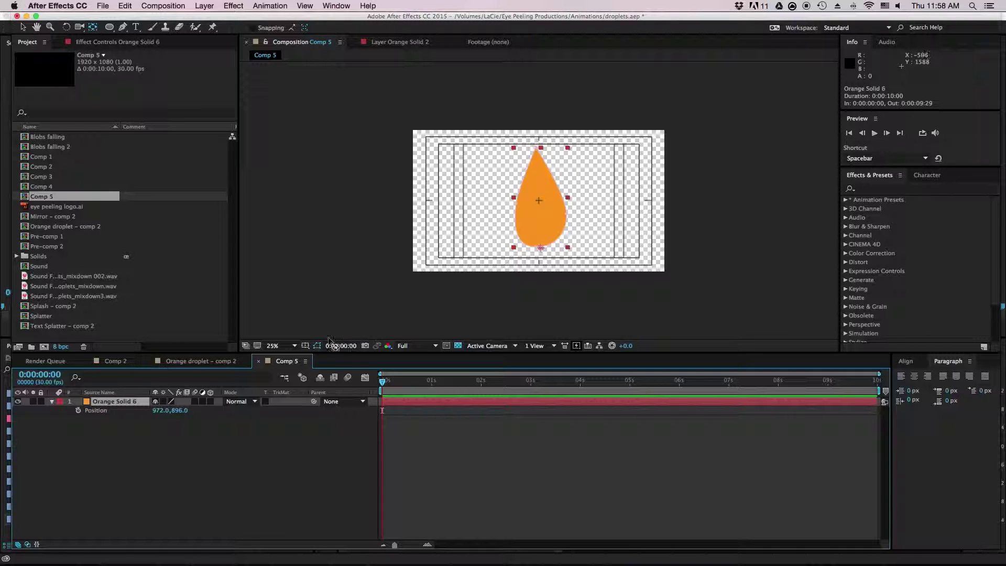
pyautogui.click(79, 411)
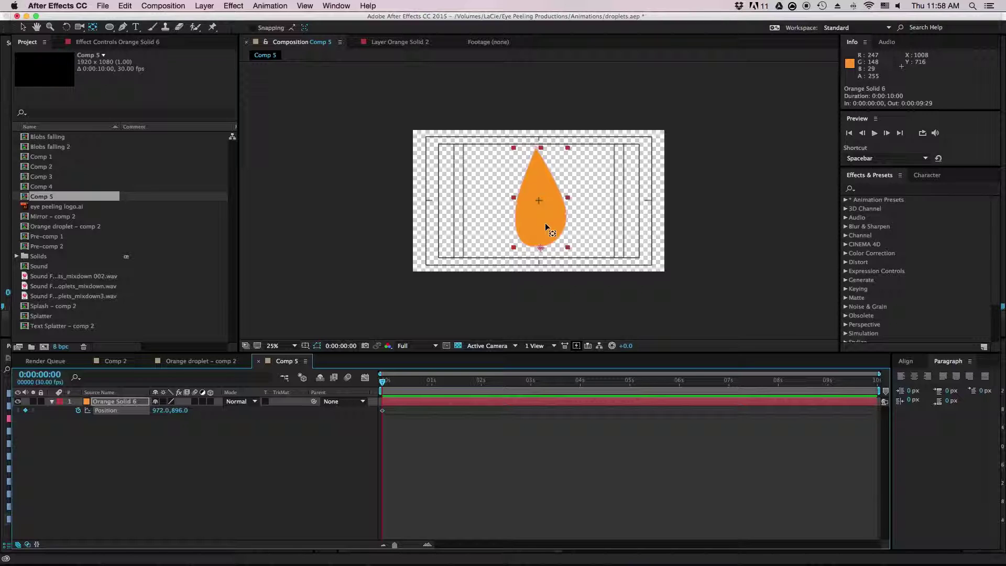
pyautogui.moveTo(544, 226); pyautogui.dragTo(534, 109)
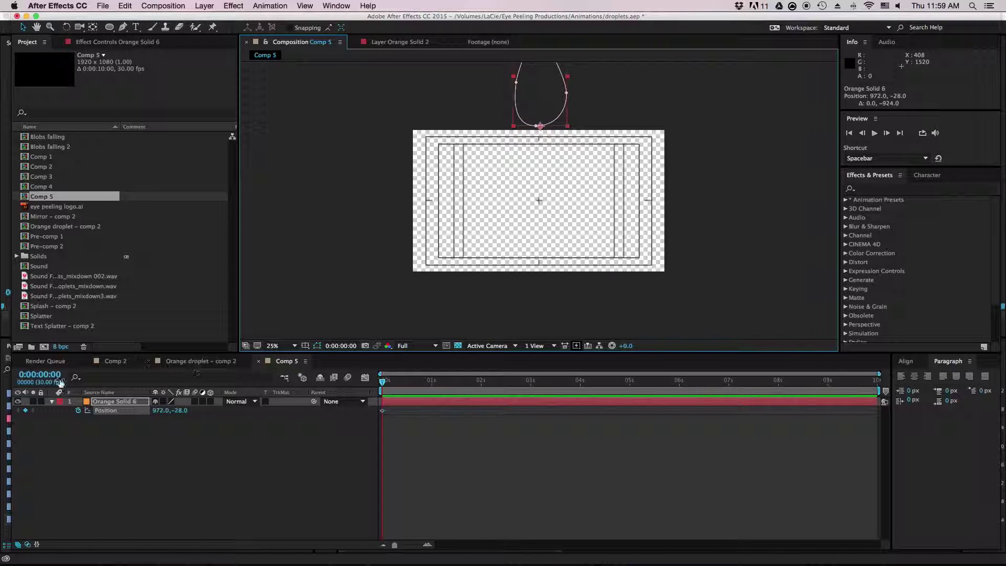
# At 0:00:00:15, move the droplet straight down to the bottom of the frame, adding a Position keyframe at 972, 1084.
pyautogui.click(55, 374)
pyautogui.click(59, 375)
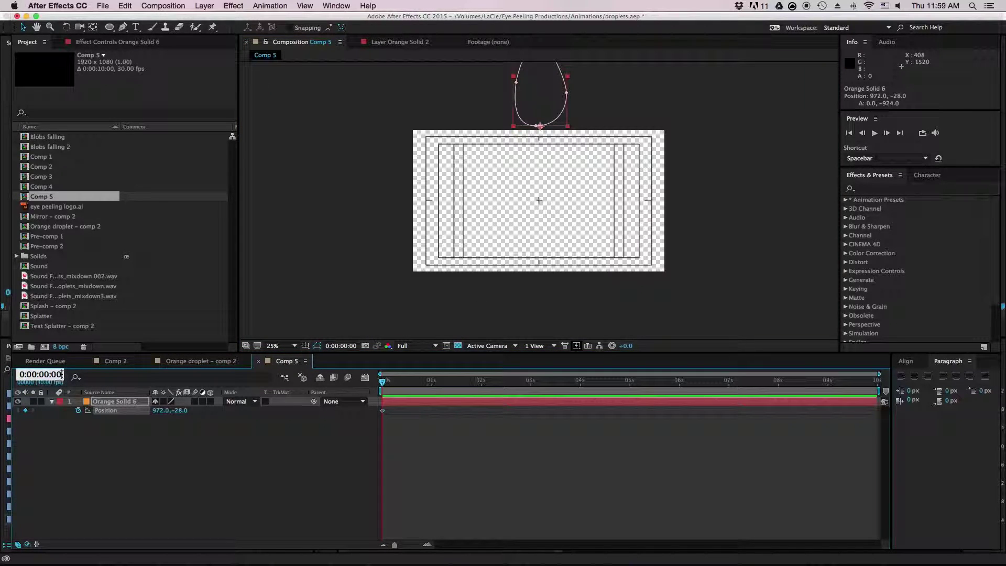
pyautogui.write('15')
pyautogui.press('Return')
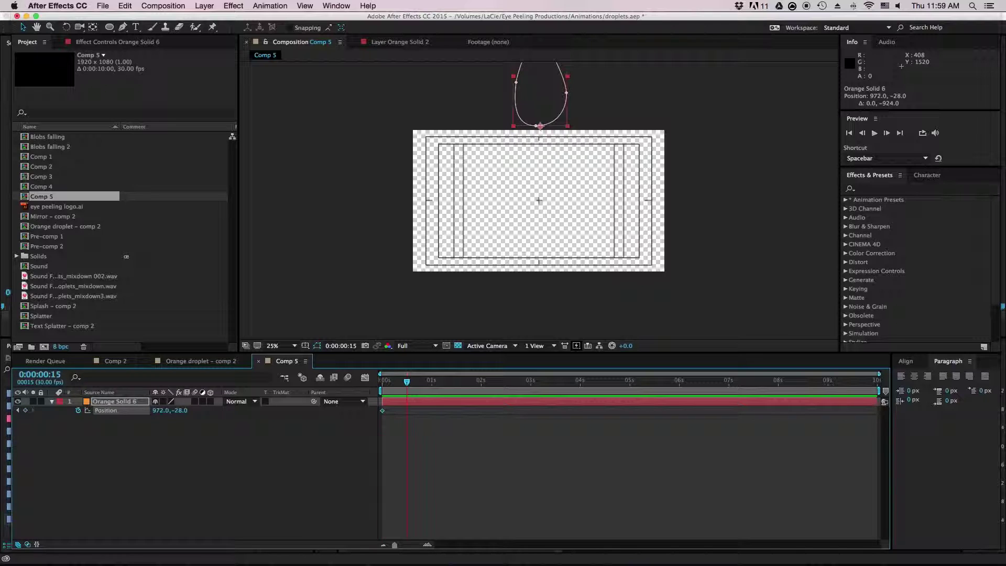
pyautogui.click(550, 105)
pyautogui.moveTo(550, 105); pyautogui.dragTo(550, 246)
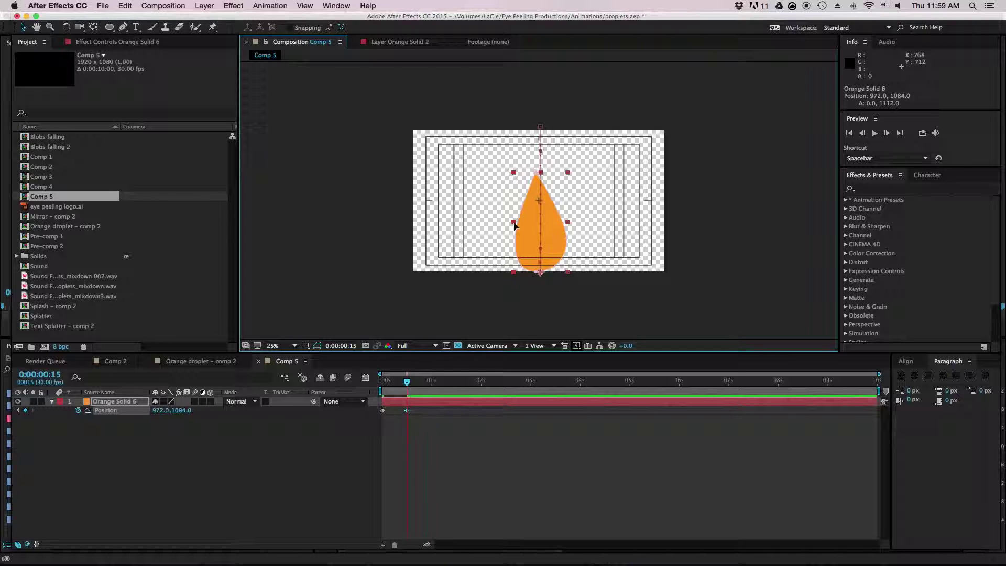
# At 0:00:01:10, move the droplet straight up from the bottom edge, adding a Position keyframe at 972, 840.
pyautogui.click(408, 384)
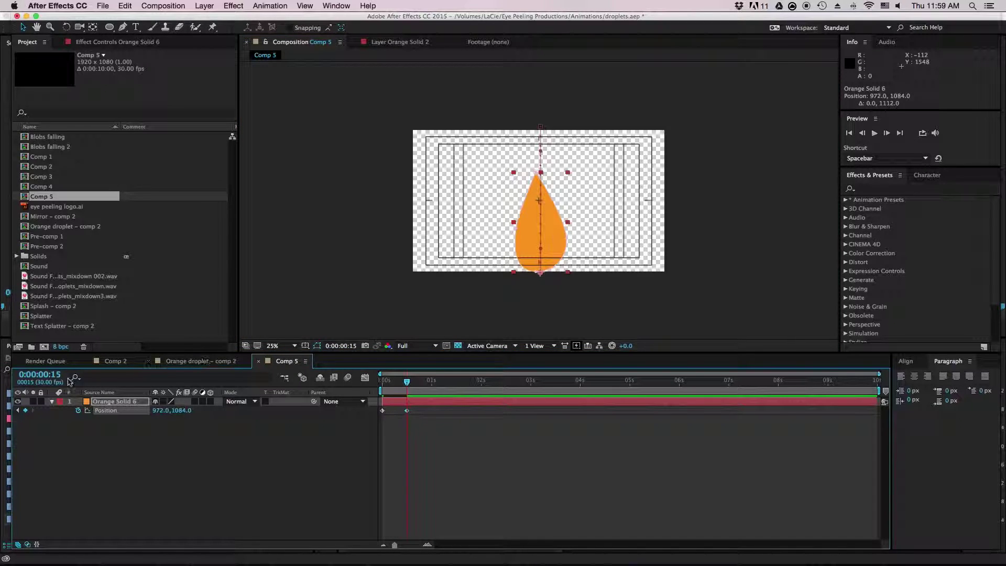
pyautogui.click(46, 375)
pyautogui.click(50, 375)
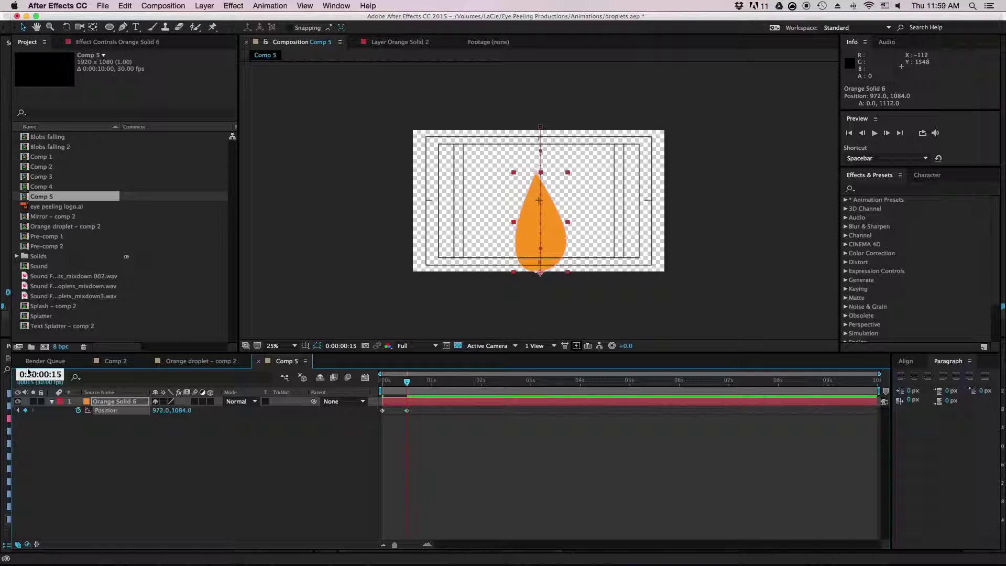
pyautogui.press('BackSpace')
pyautogui.write('0')
pyautogui.press('Return')
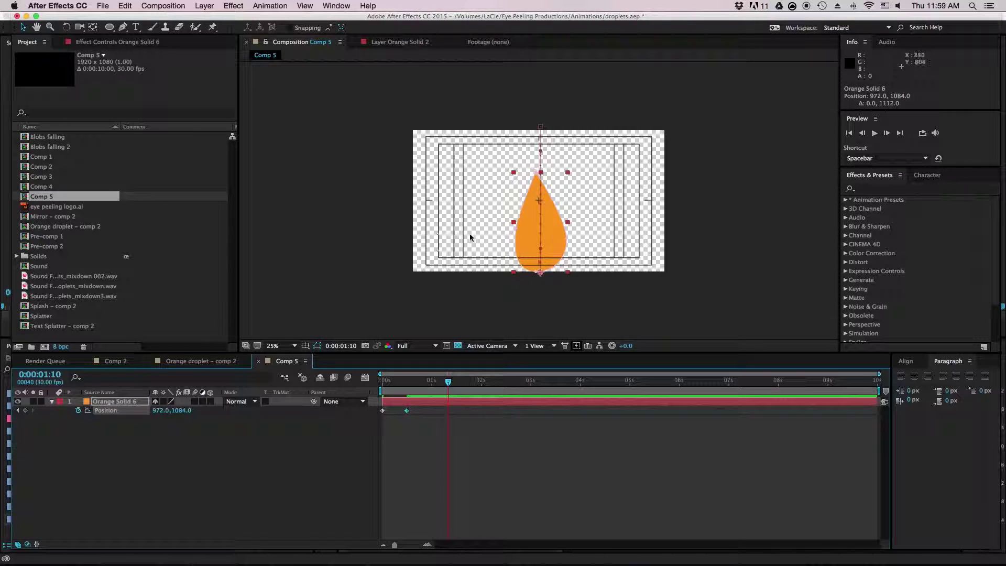
pyautogui.moveTo(551, 244); pyautogui.dragTo(552, 212)
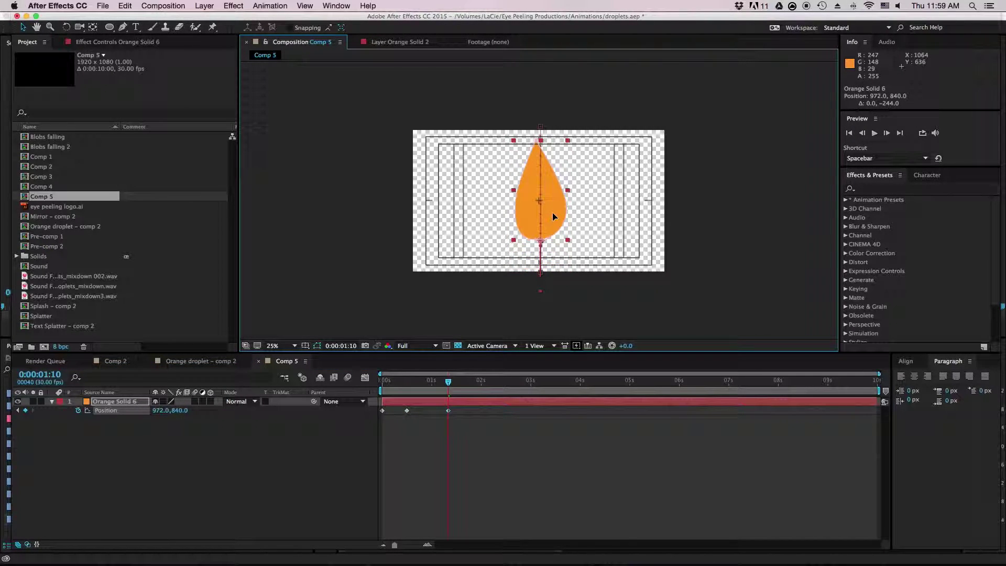
# At 0:00:01:12, move the droplet back down a little, adding a Position keyframe at 972, 956.
pyautogui.click(60, 374)
pyautogui.click(64, 376)
pyautogui.click(61, 374)
pyautogui.click(61, 374)
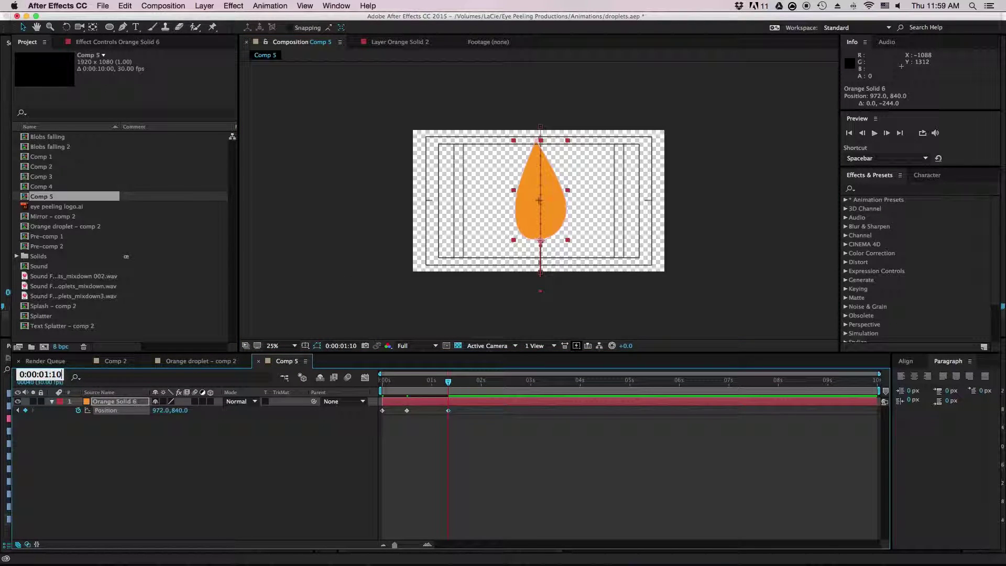
pyautogui.press('BackSpace')
pyautogui.write('2')
pyautogui.press('Return')
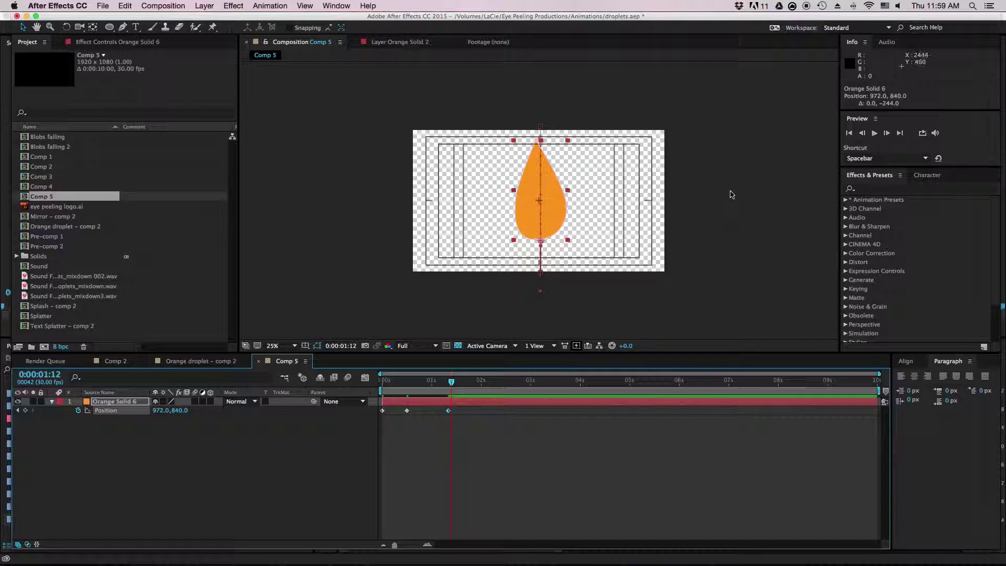
pyautogui.click(551, 214)
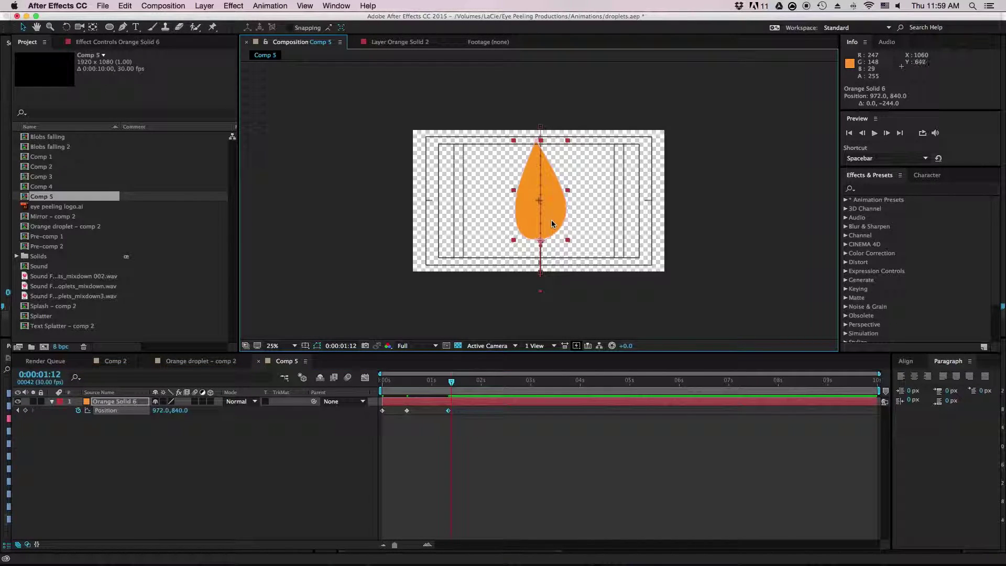
pyautogui.moveTo(551, 213); pyautogui.dragTo(551, 219)
pyautogui.moveTo(551, 224); pyautogui.dragTo(551, 228)
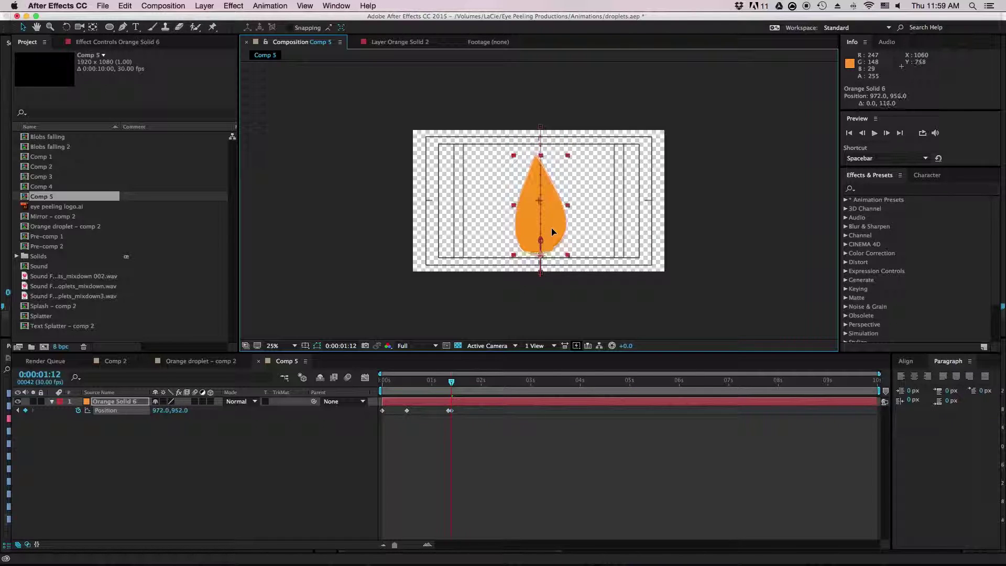
# Preview the droplet's fall and rebound from the start of the composition.
pyautogui.moveTo(451, 382); pyautogui.dragTo(362, 384)
pyautogui.press('space')
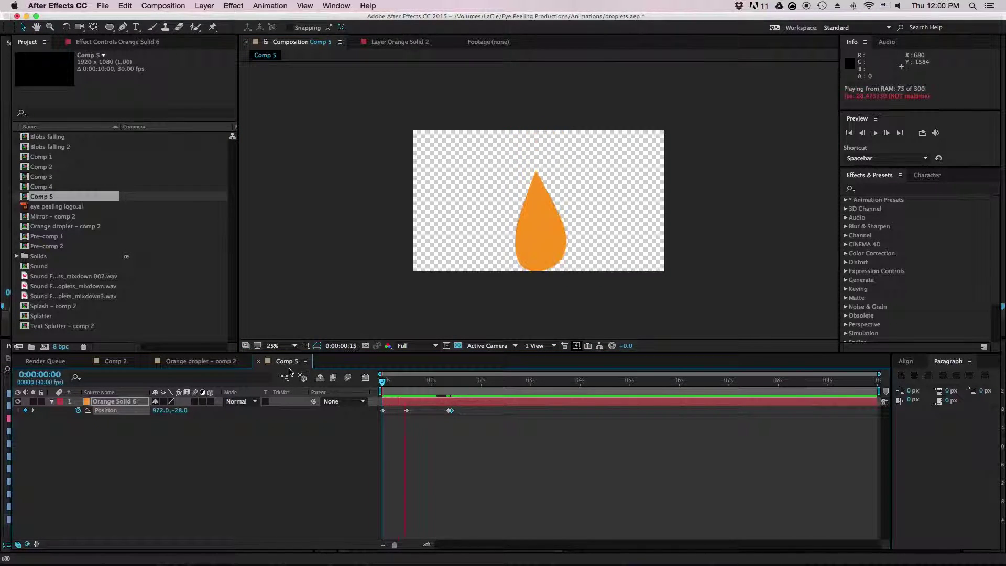
pyautogui.moveTo(460, 383); pyautogui.dragTo(357, 393)
pyautogui.press('space')
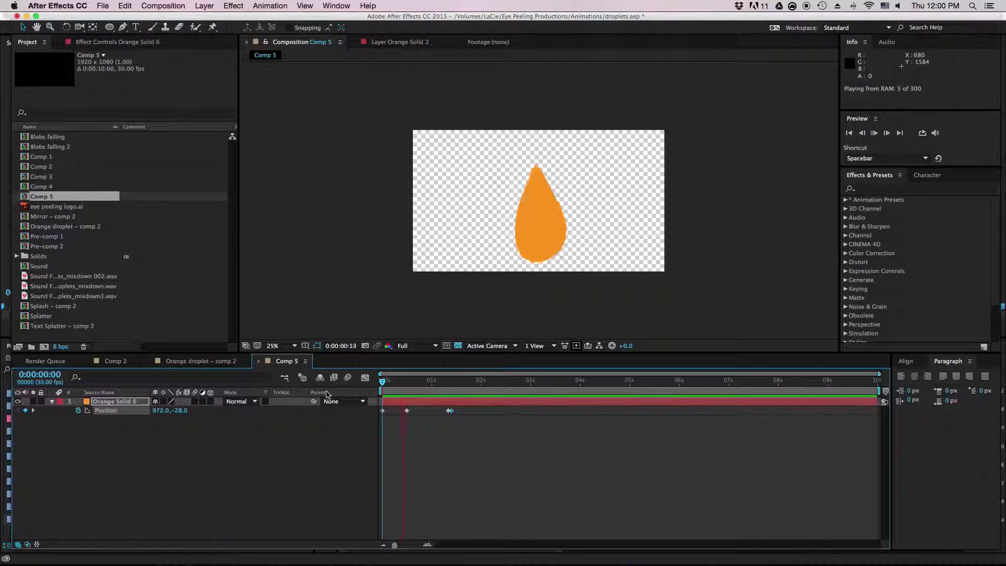
pyautogui.press('space')
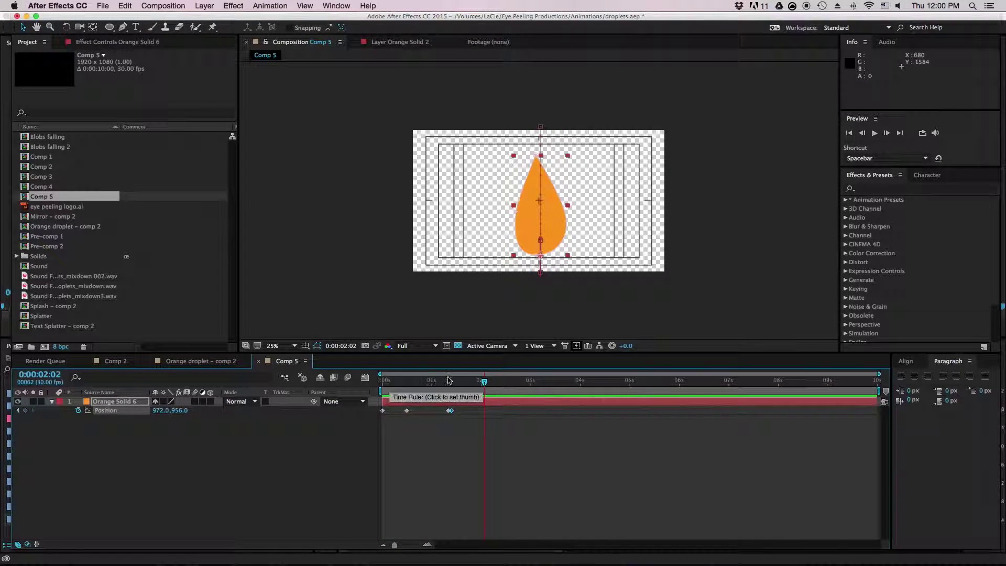
pyautogui.click(470, 313)
pyautogui.moveTo(472, 390); pyautogui.dragTo(324, 390)
# Show the droplet layer's Scale with its Position and keyframe Scale at 100% at 0:00:01:12, the time of the last Position keyframe.
pyautogui.moveTo(382, 381); pyautogui.dragTo(449, 380)
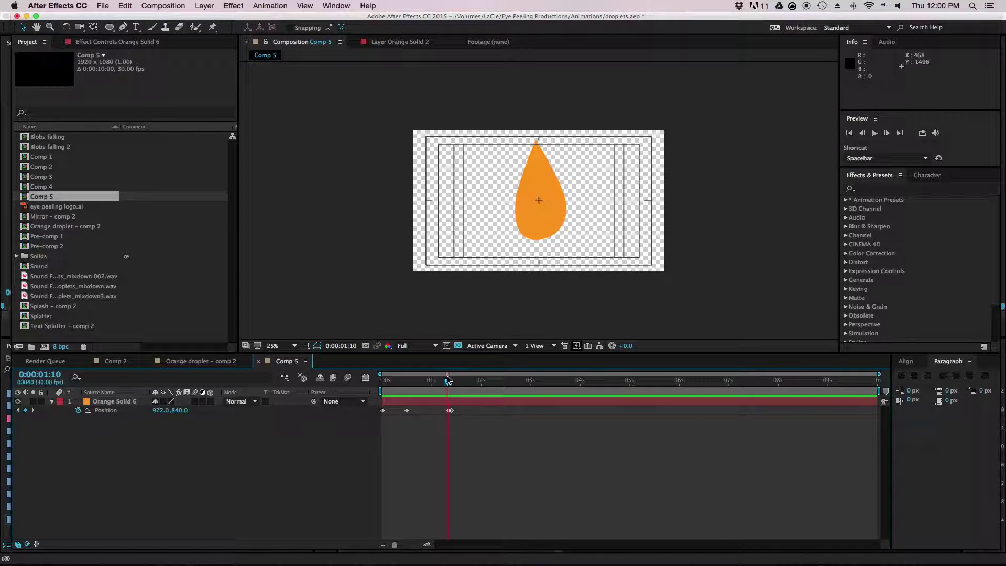
pyautogui.click(117, 402)
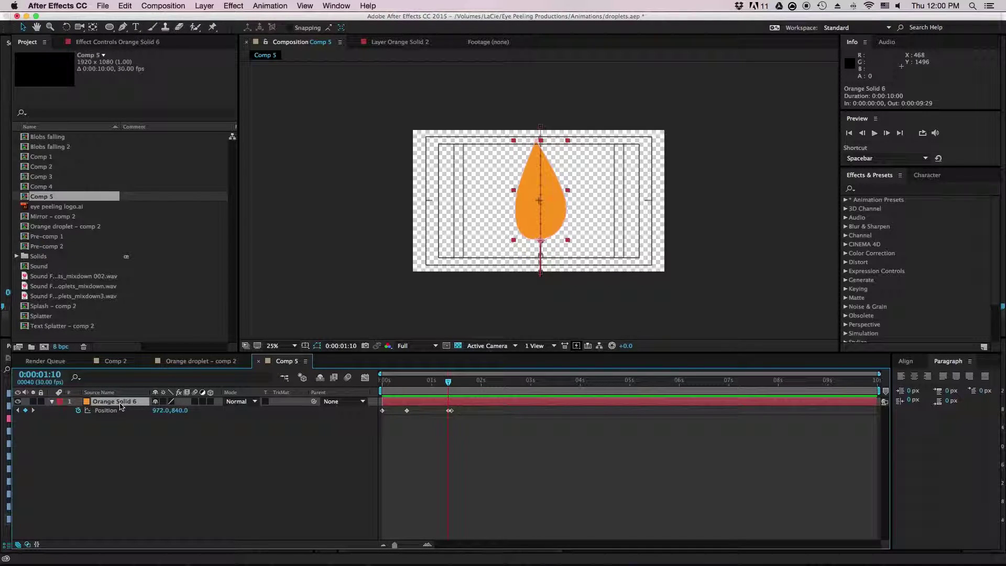
pyautogui.hotkey('shift', 's')
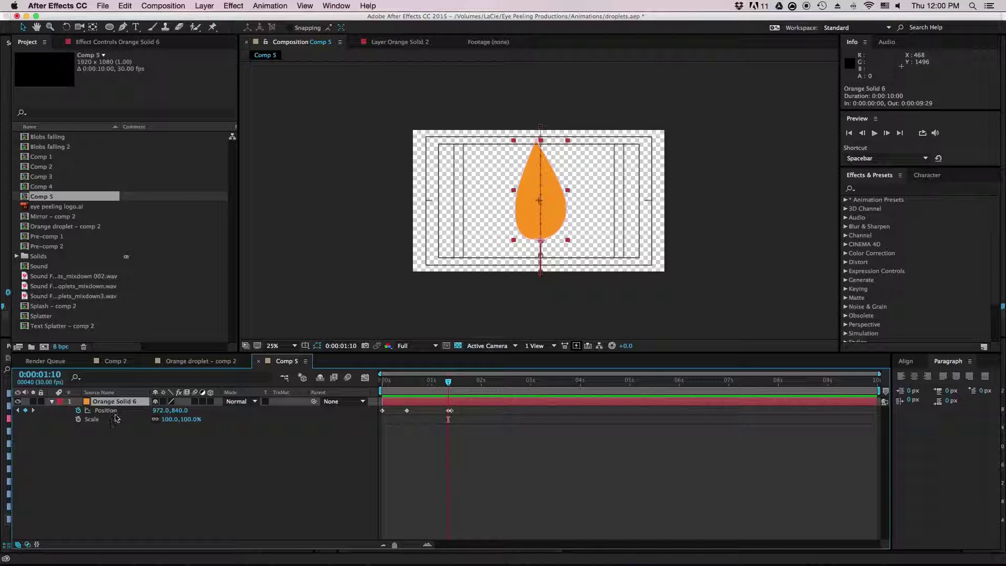
pyautogui.click(78, 419)
pyautogui.click(449, 419)
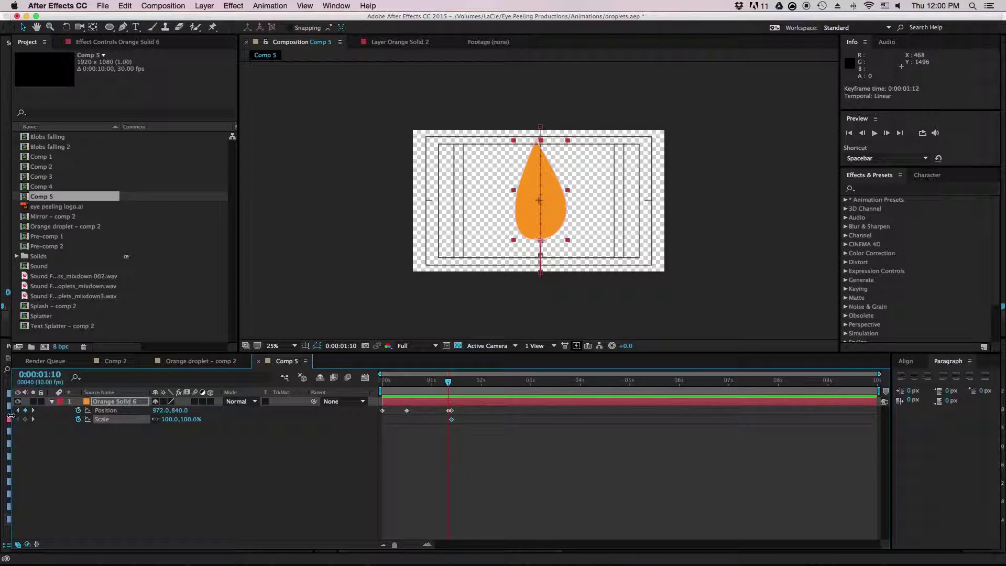
pyautogui.click(33, 410)
pyautogui.click(26, 420)
pyautogui.click(26, 420)
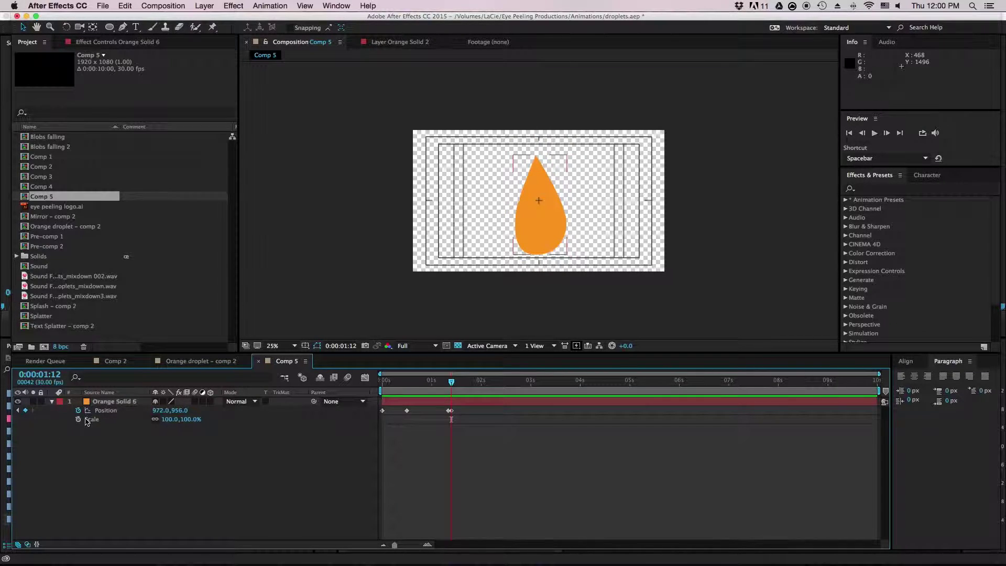
pyautogui.click(90, 419)
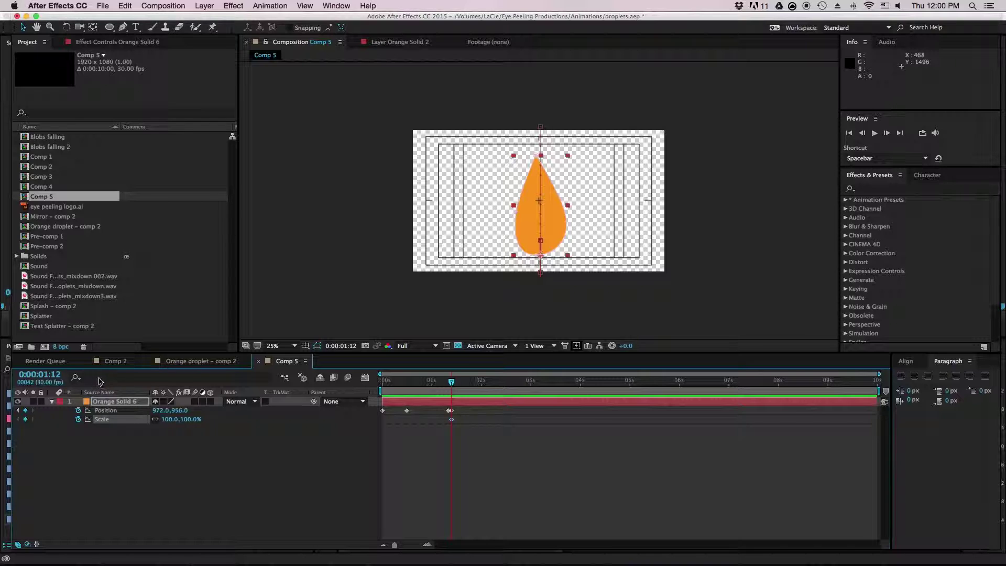
# Unlink the Scale proportions and, at 0:00:01:16, squash the droplet to a small flat shape at 45.5, 7.9%.
pyautogui.click(155, 418)
pyautogui.moveTo(453, 382); pyautogui.dragTo(453, 384)
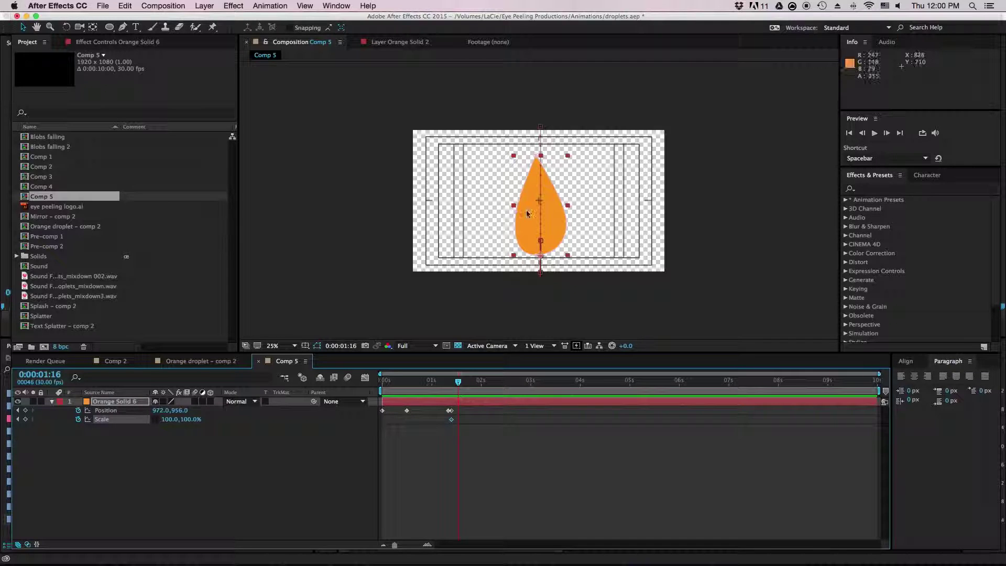
pyautogui.moveTo(568, 157); pyautogui.dragTo(554, 250)
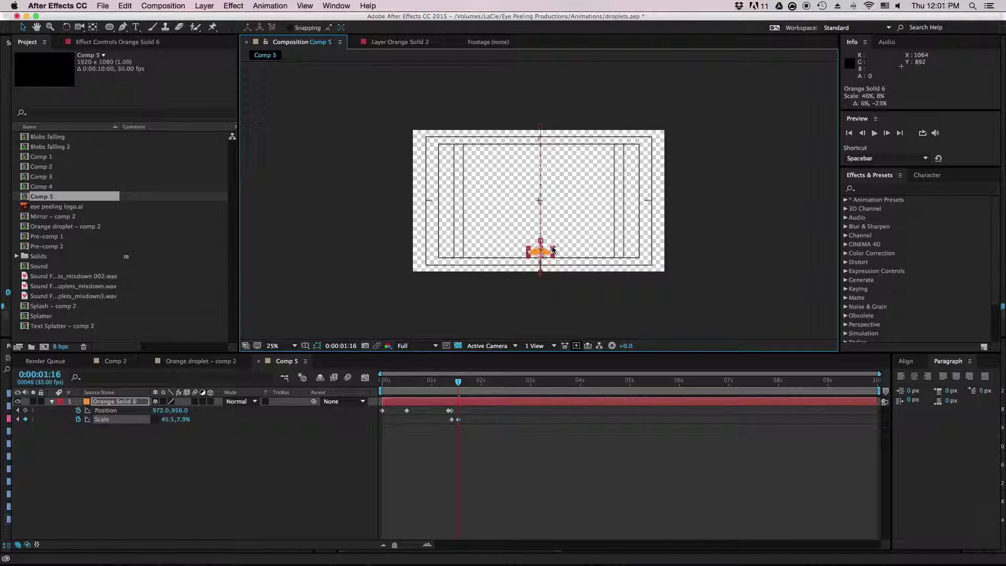
# Try a later time for the squashed Scale keyframe, preview the animation, and return the keyframe to 0:00:01:16.
pyautogui.moveTo(458, 419); pyautogui.dragTo(462, 419)
pyautogui.press('space')
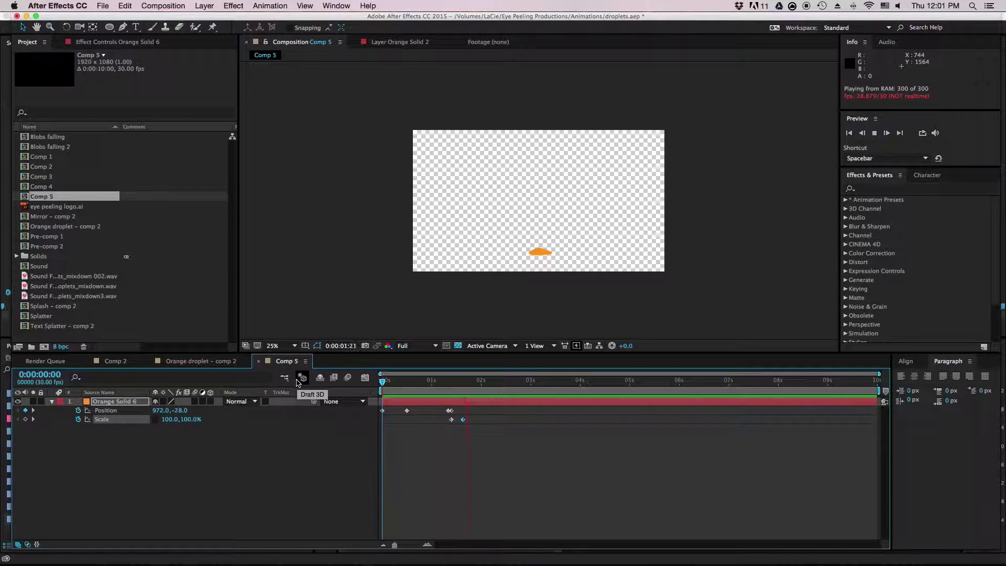
pyautogui.press('space')
pyautogui.moveTo(461, 423)
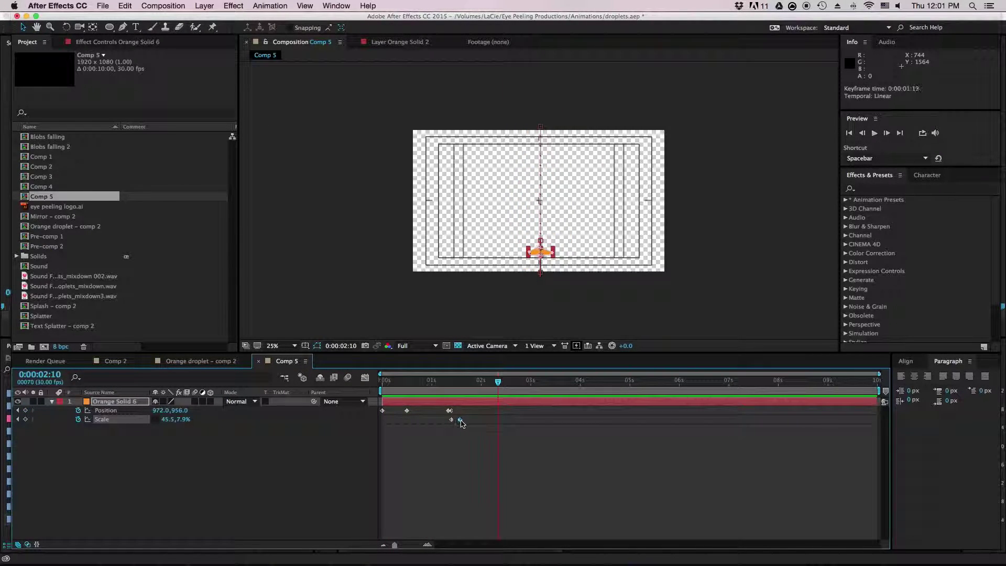
# Examine the timing of the droplet's squash closely in the timeline and preview the animation from the start.
pyautogui.click(455, 381)
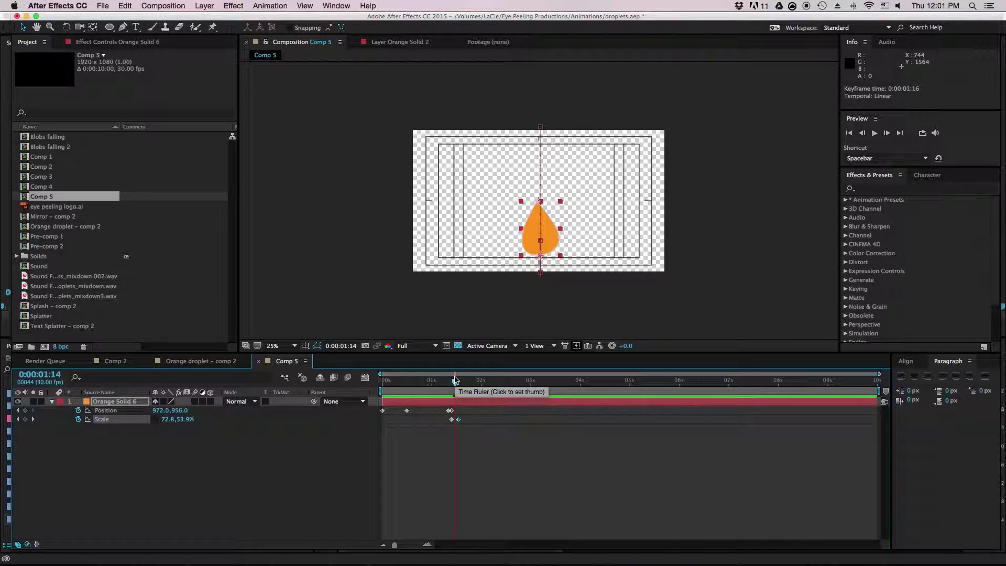
pyautogui.press('=')
pyautogui.press('=')
pyautogui.press('=')
pyautogui.moveTo(455, 383); pyautogui.dragTo(480, 386)
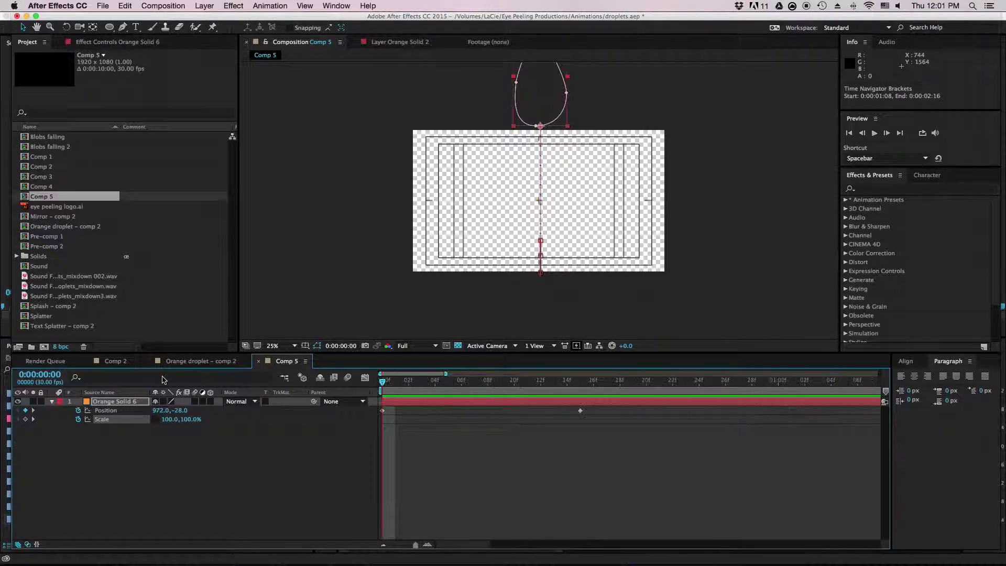
pyautogui.press('space')
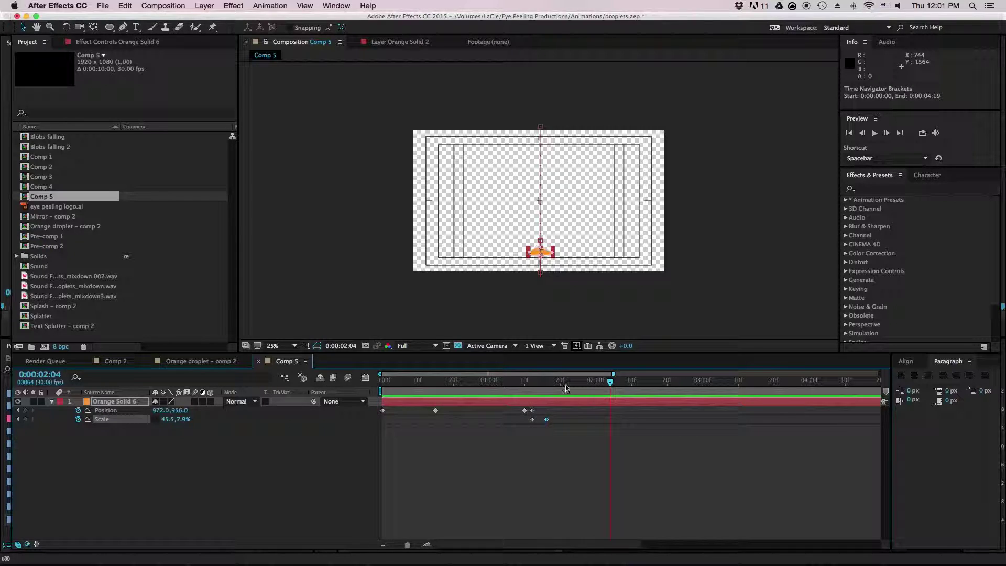
# Keyframe the droplet layer's Opacity at 100% at 0:00:01:16 and at 0% at 0:00:01:17.
pyautogui.moveTo(566, 386)
pyautogui.mouseDown()
pyautogui.moveTo(532, 384)
pyautogui.moveTo(548, 387)
pyautogui.mouseUp()
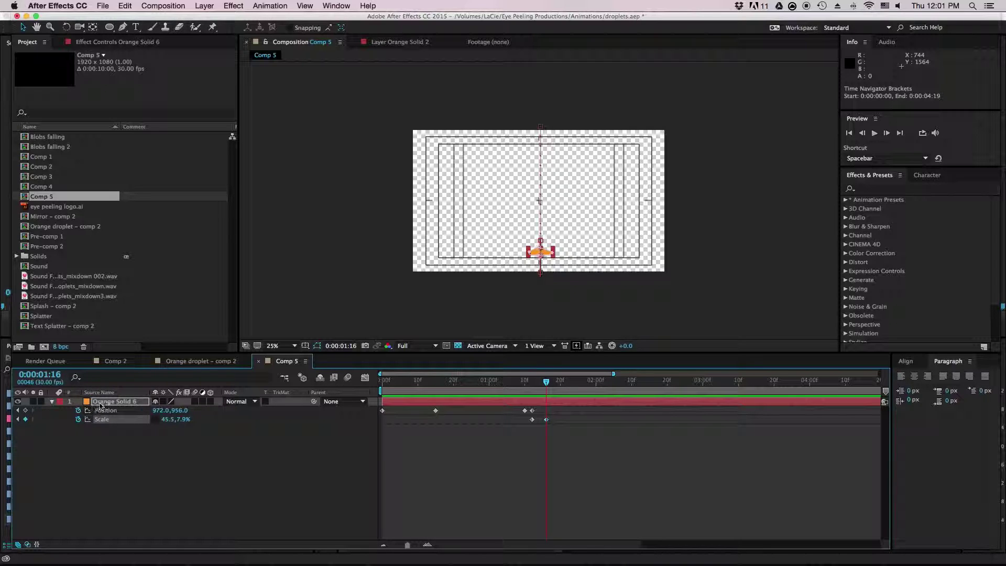
pyautogui.click(101, 403)
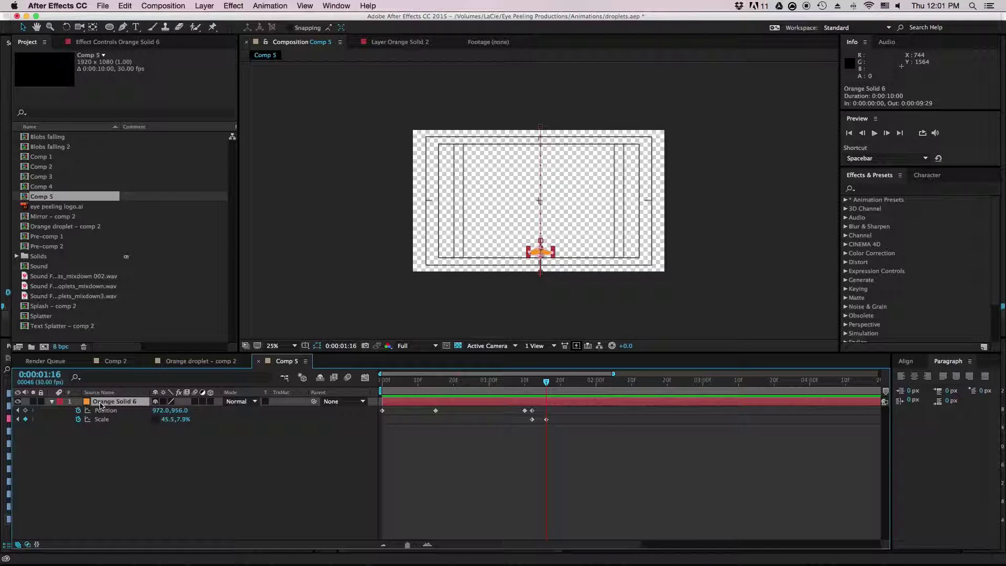
pyautogui.hotkey('alt', 'shift', 't')
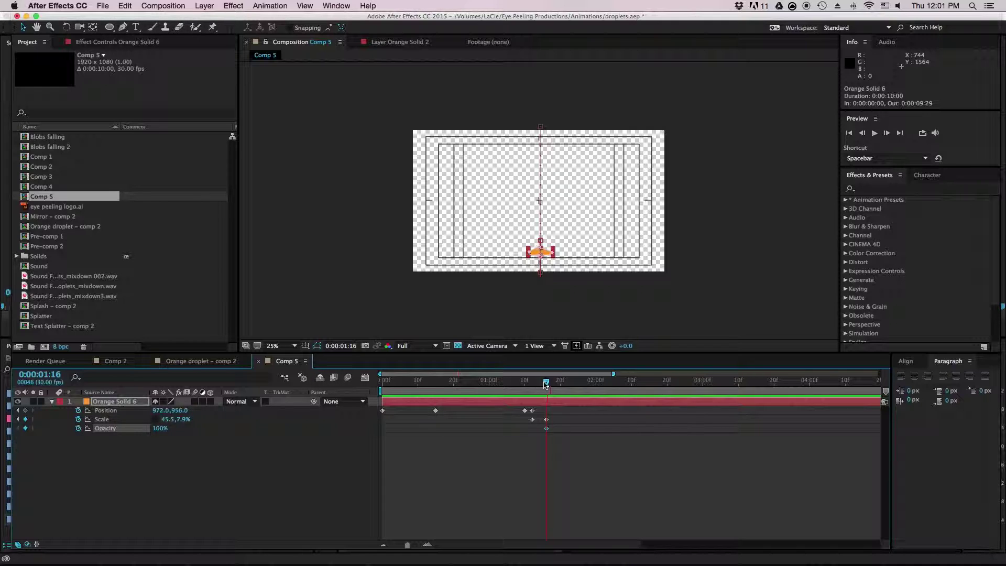
pyautogui.moveTo(545, 385); pyautogui.dragTo(549, 385)
pyautogui.click(157, 429)
pyautogui.write('0')
pyautogui.press('Return')
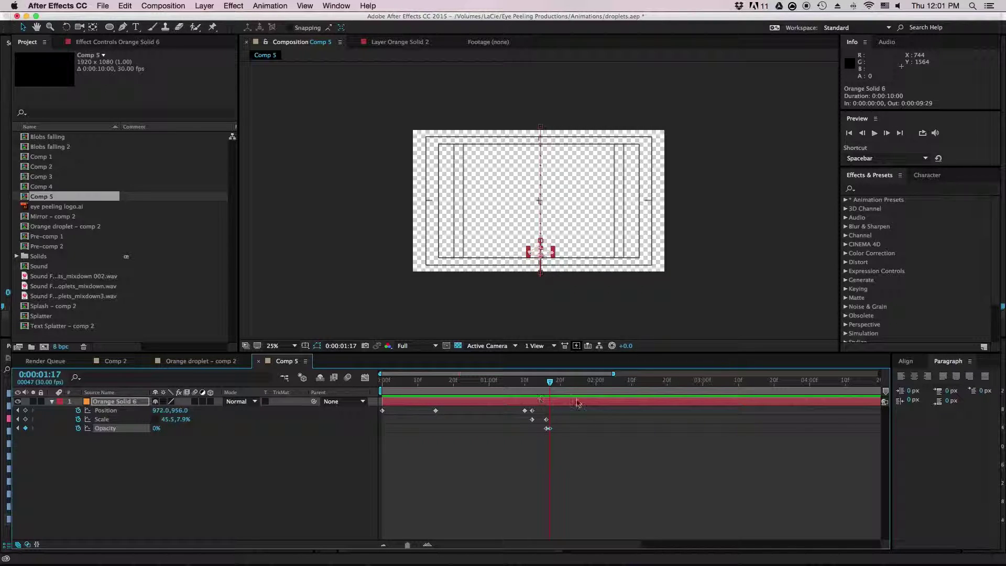
# Preview the complete droplet animation from the start several times and scrub through the rise after the fall.
pyautogui.press('space')
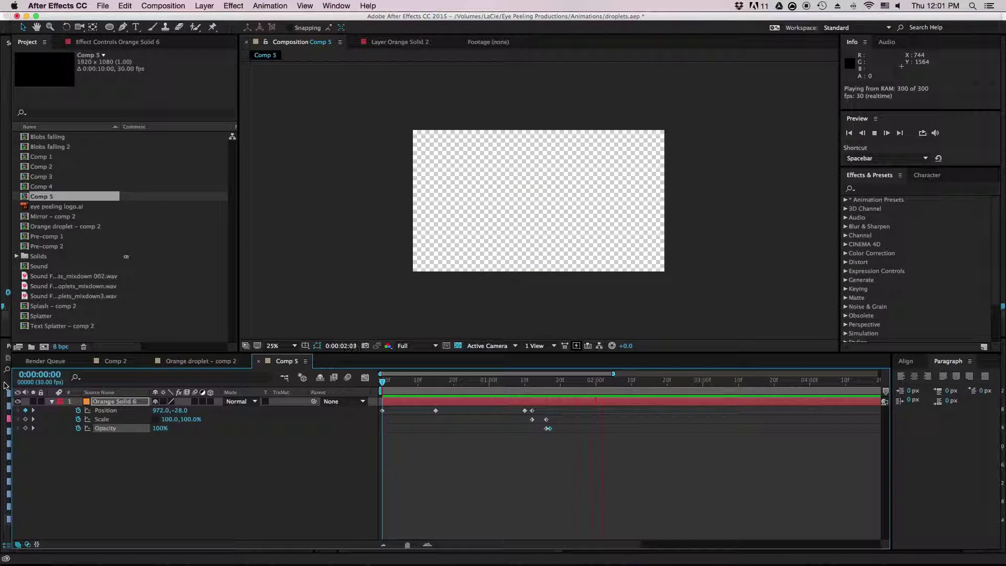
pyautogui.press('space')
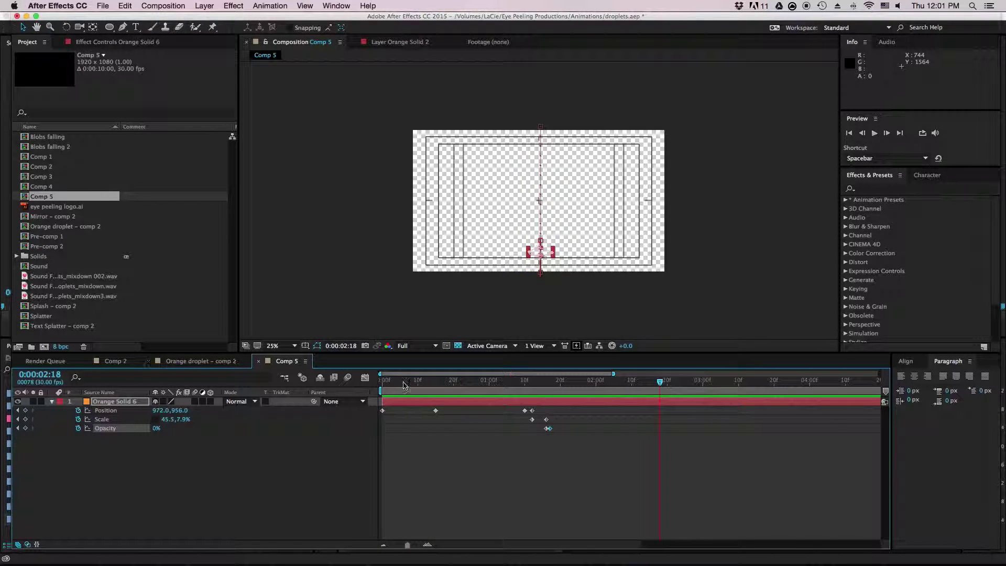
pyautogui.press('space')
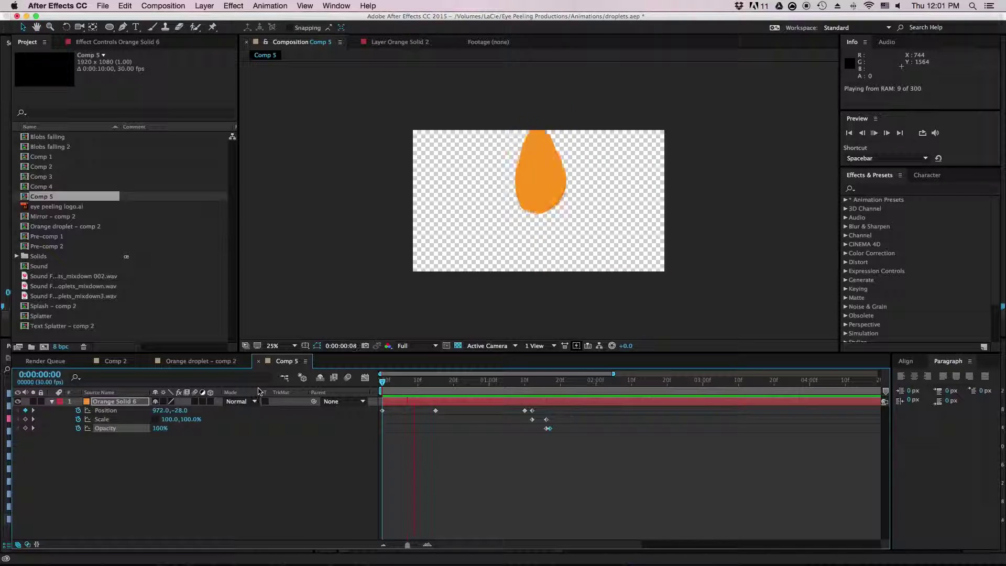
pyautogui.press('space')
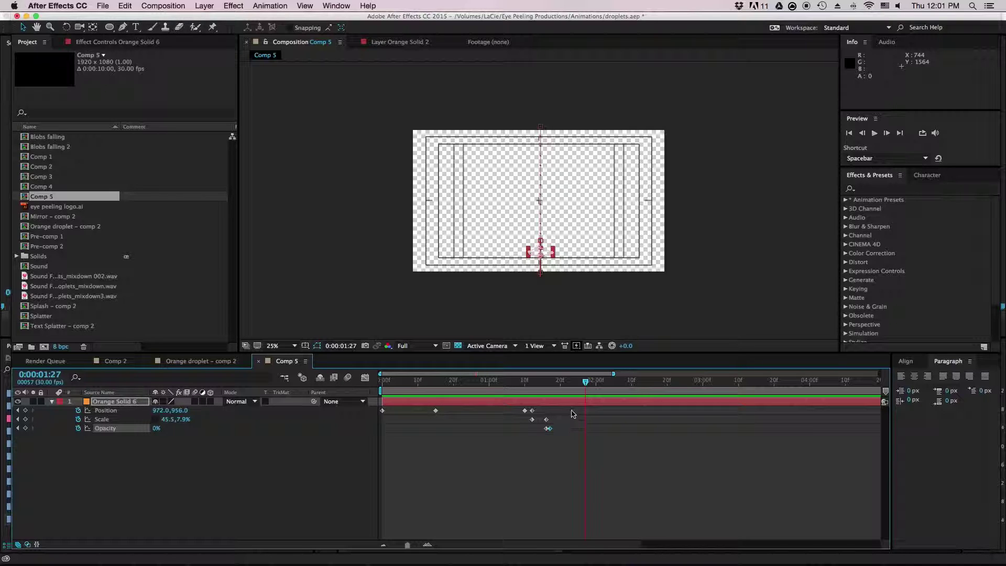
pyautogui.moveTo(562, 385); pyautogui.dragTo(289, 393)
pyautogui.press('space')
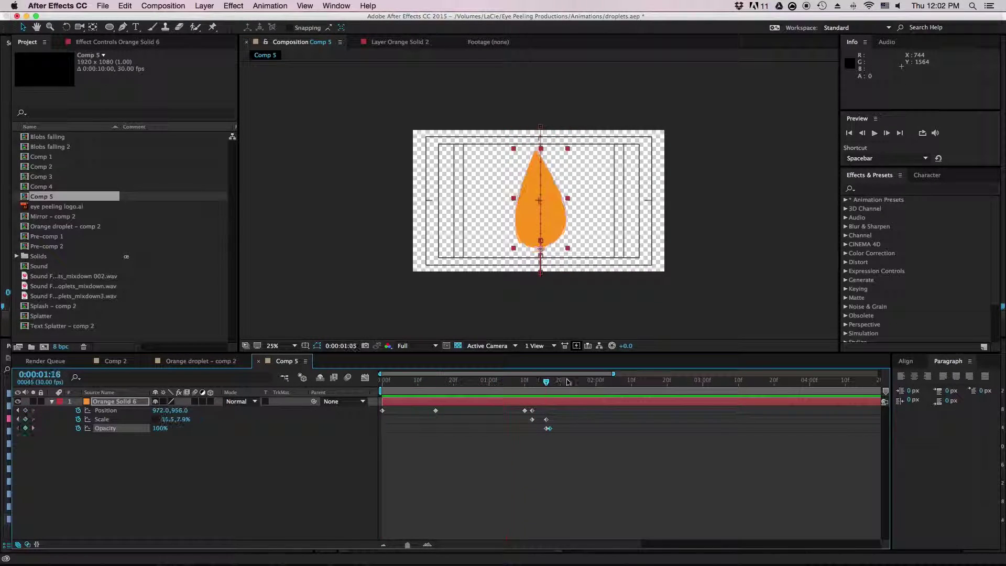
pyautogui.press('space')
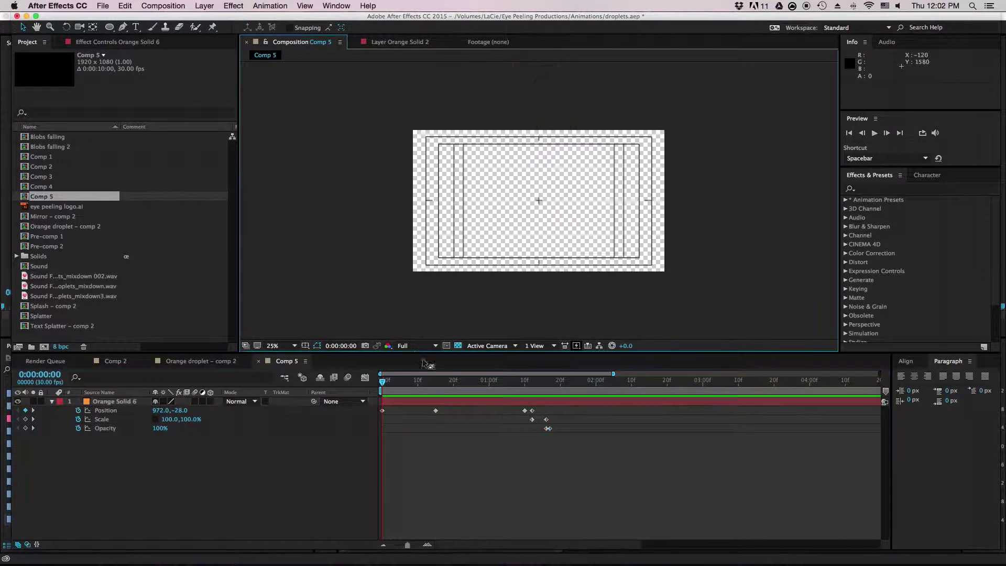
pyautogui.moveTo(385, 383); pyautogui.dragTo(478, 383)
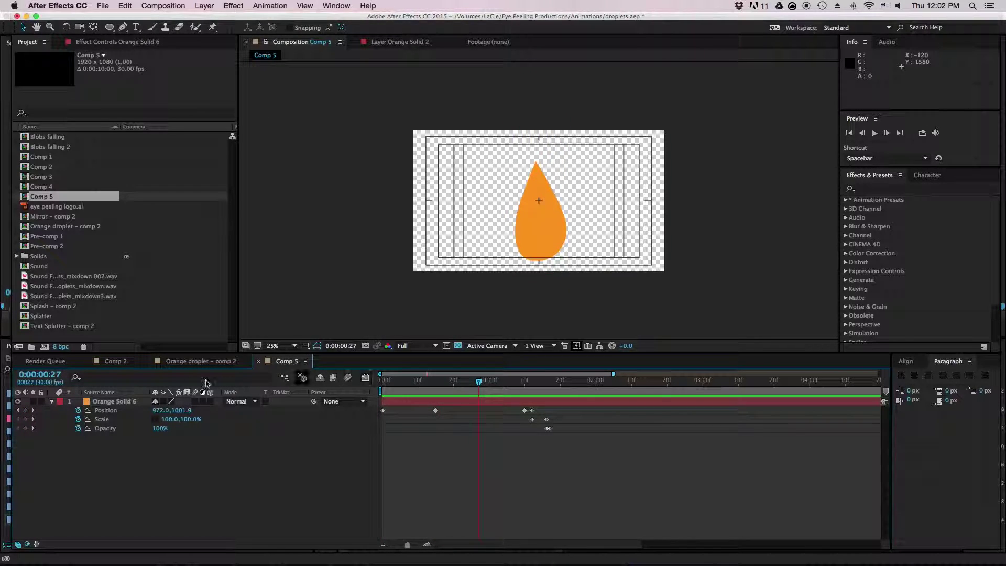
pyautogui.click(97, 403)
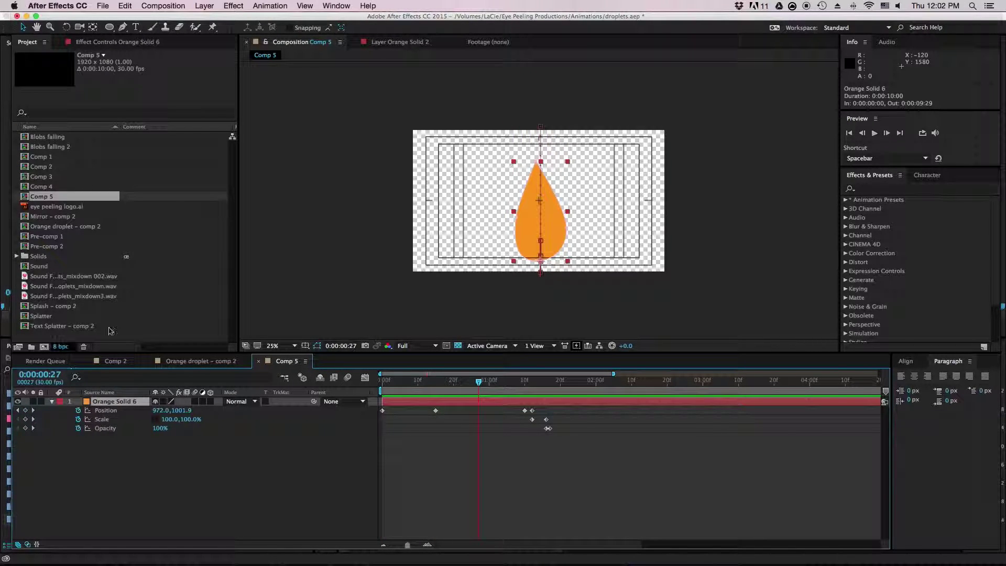
pyautogui.click(365, 152)
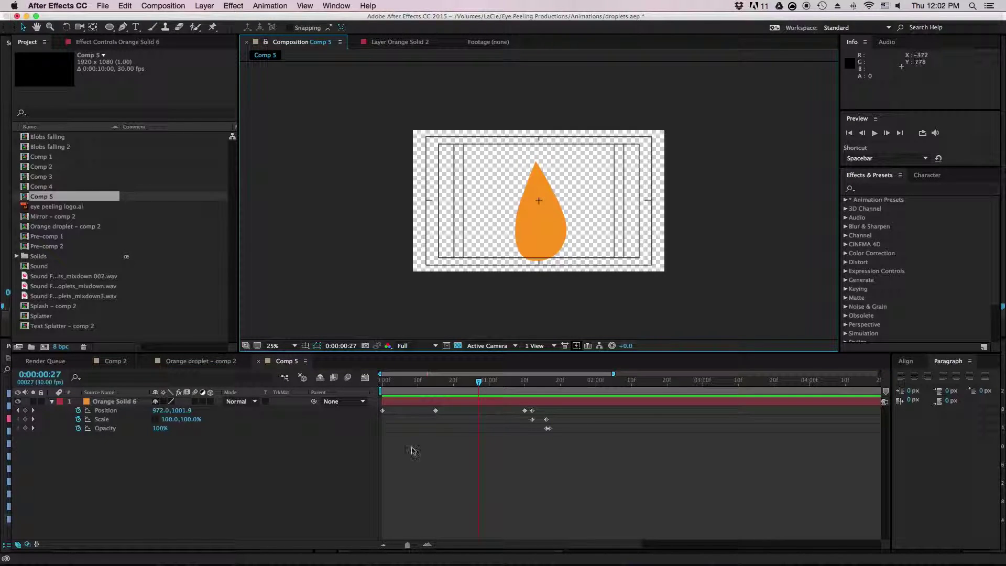
pyautogui.moveTo(419, 384); pyautogui.dragTo(499, 378)
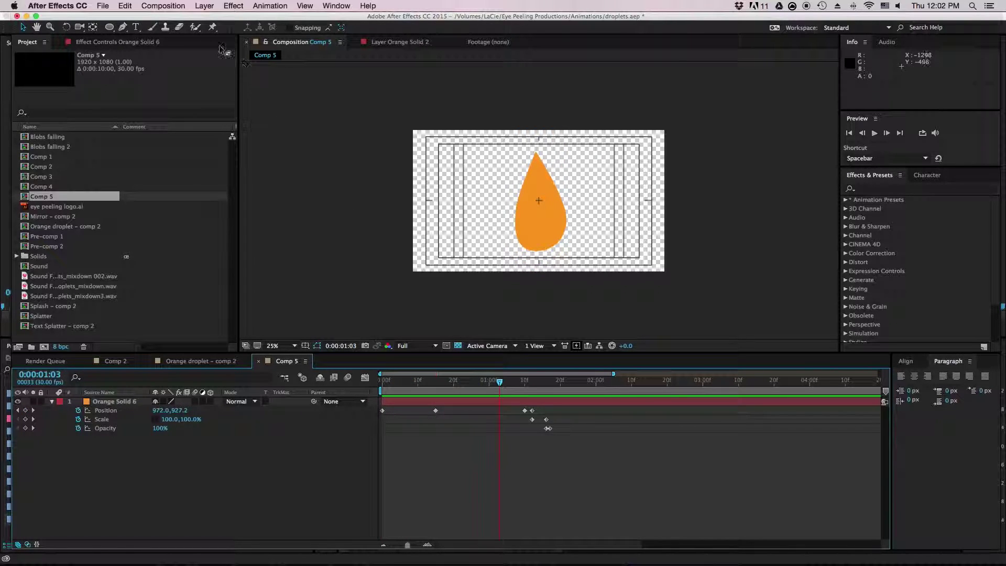
# Place Puppet pins at the tip and in the middle of the Orange Solid 6 droplet at 0:00:00:00.
pyautogui.click(385, 385)
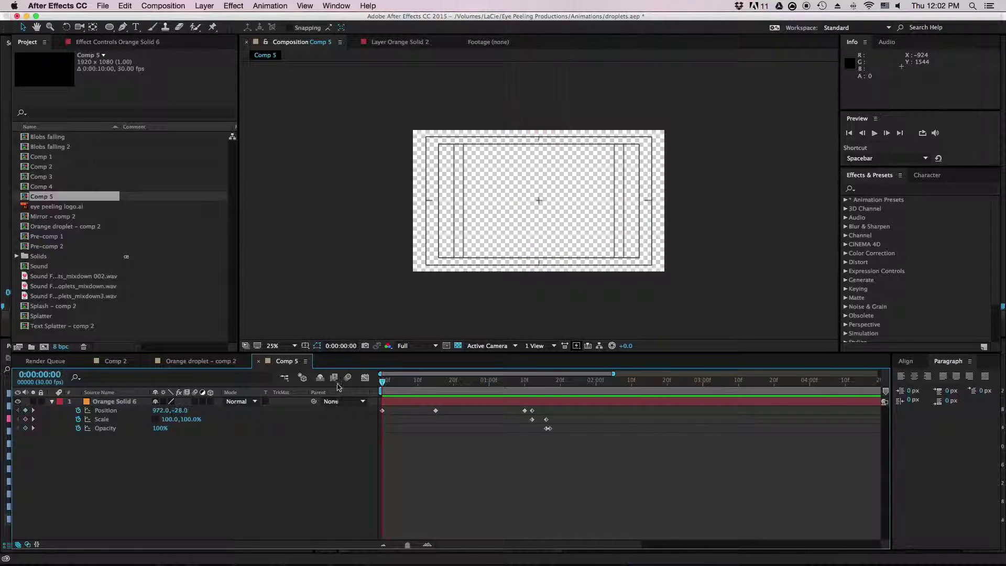
pyautogui.press('h')
pyautogui.moveTo(471, 103); pyautogui.dragTo(433, 177)
pyautogui.press('v')
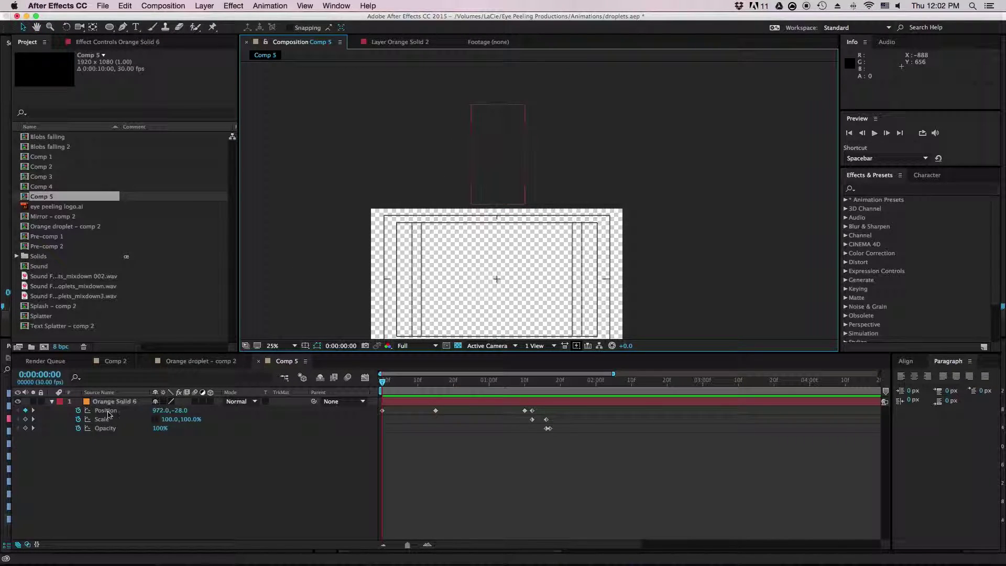
pyautogui.click(113, 402)
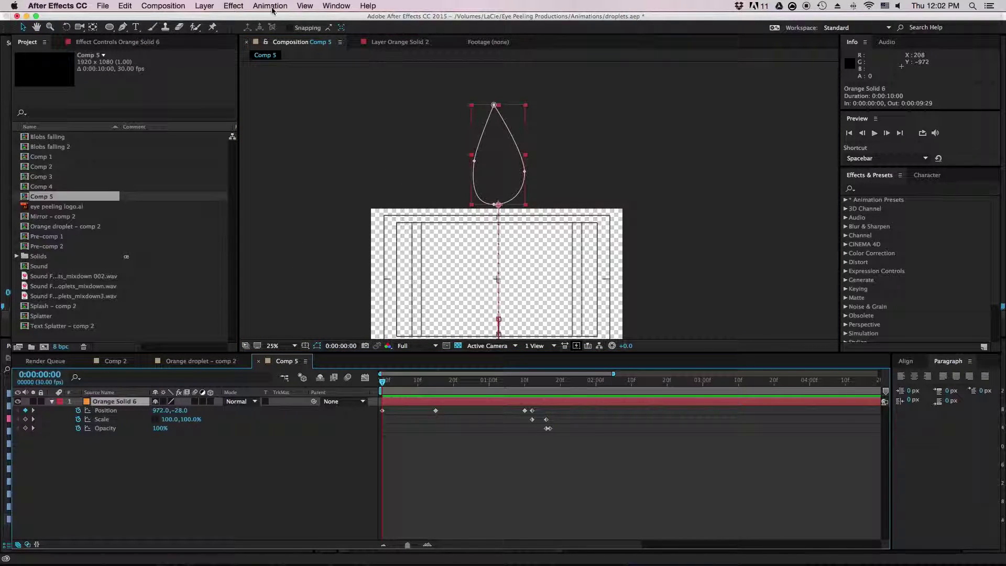
pyautogui.click(212, 26)
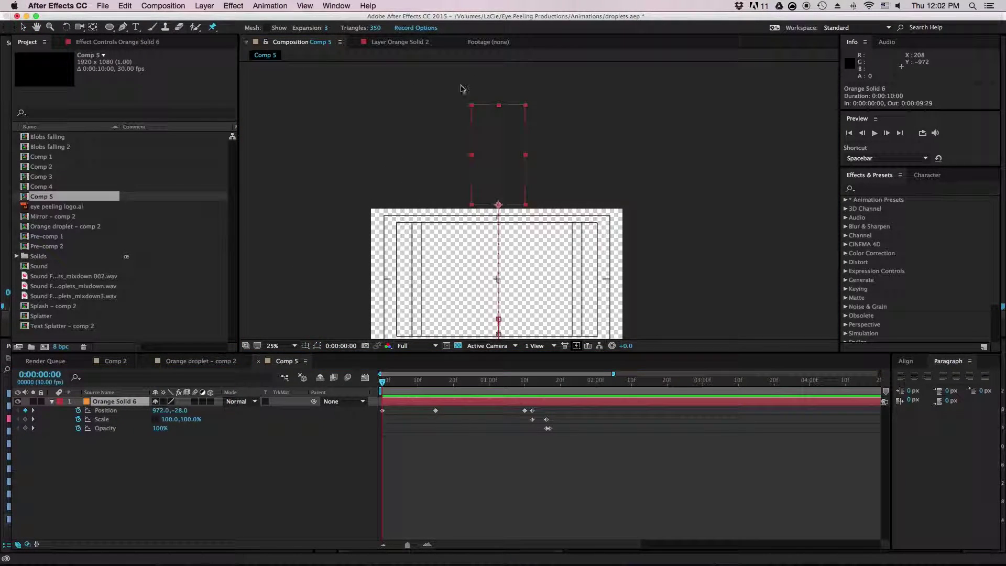
pyautogui.click(499, 104)
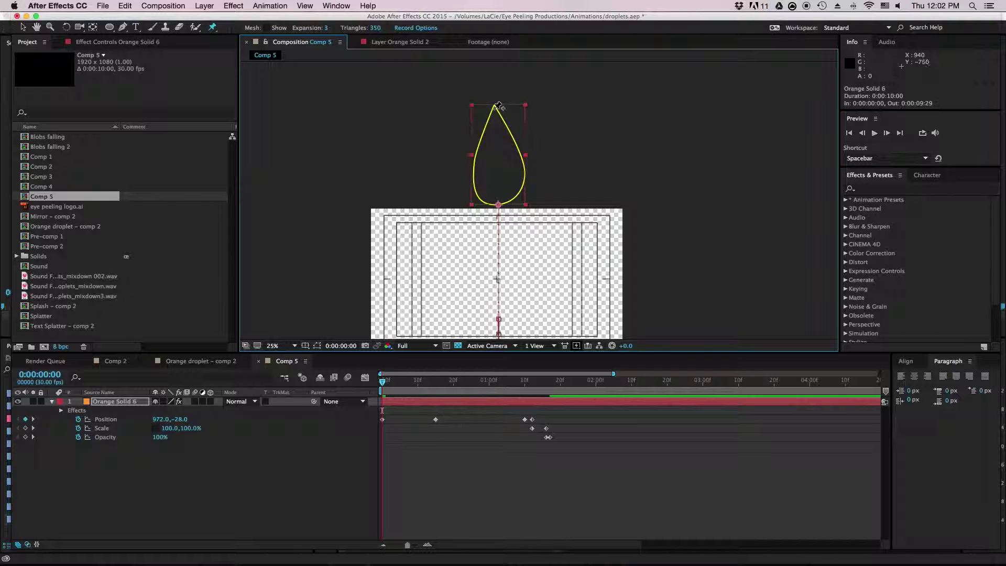
pyautogui.click(494, 110)
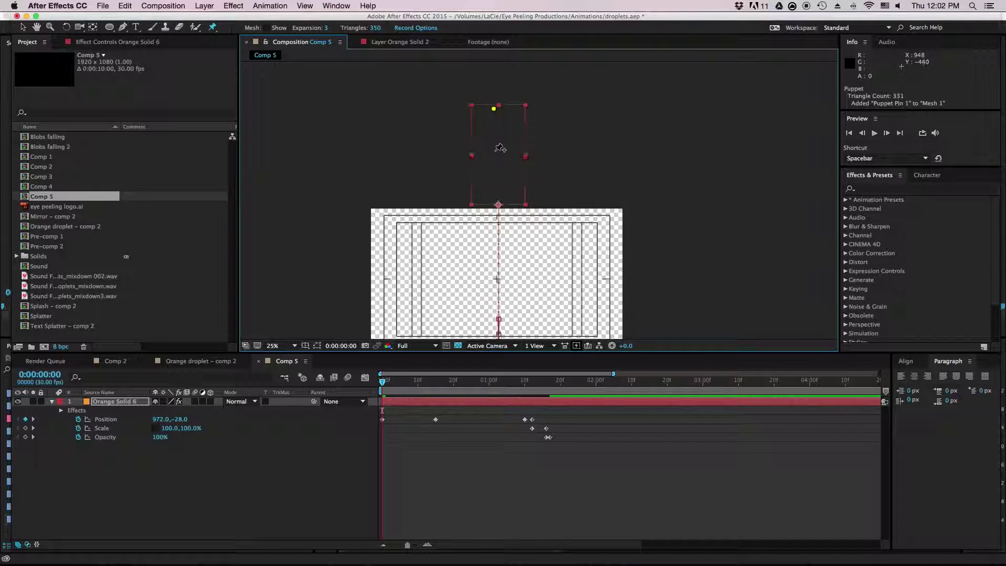
pyautogui.click(494, 152)
# Preview the fall and bend the droplet's tip to the left at 0:00:00:07, moving its puppet pin to 1052.0, 256.0.
pyautogui.moveTo(384, 385); pyautogui.dragTo(503, 398)
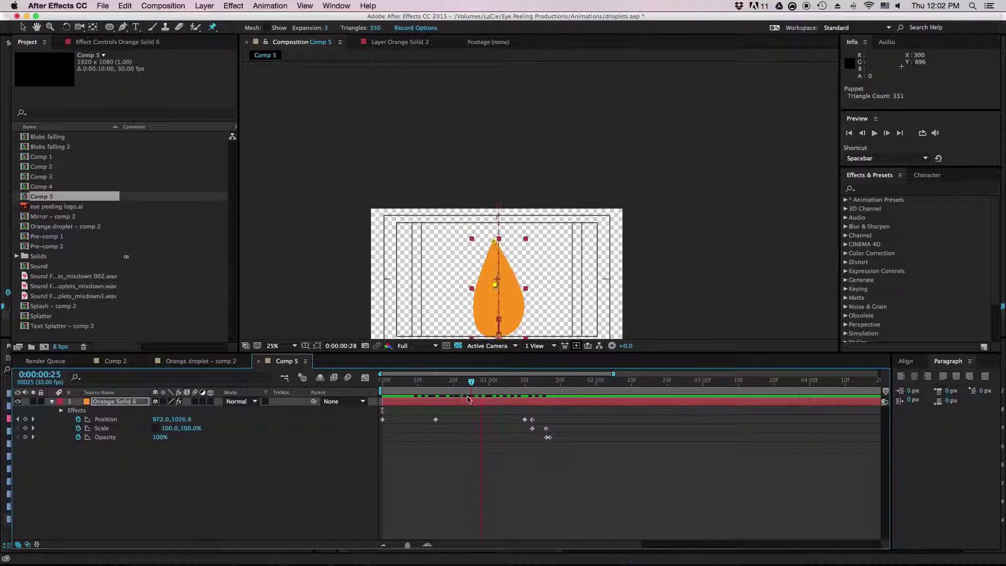
pyautogui.press('space')
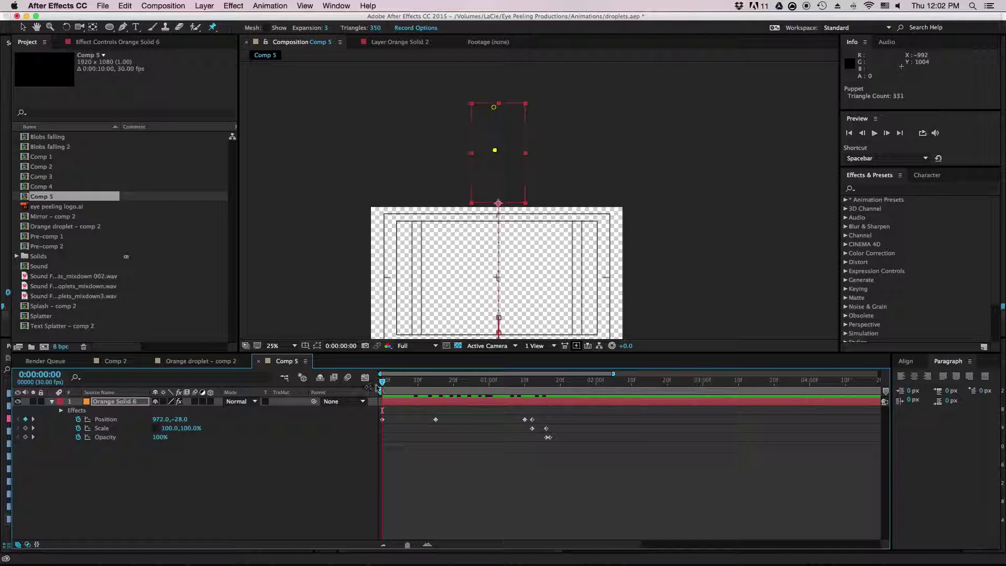
pyautogui.moveTo(383, 381); pyautogui.dragTo(408, 380)
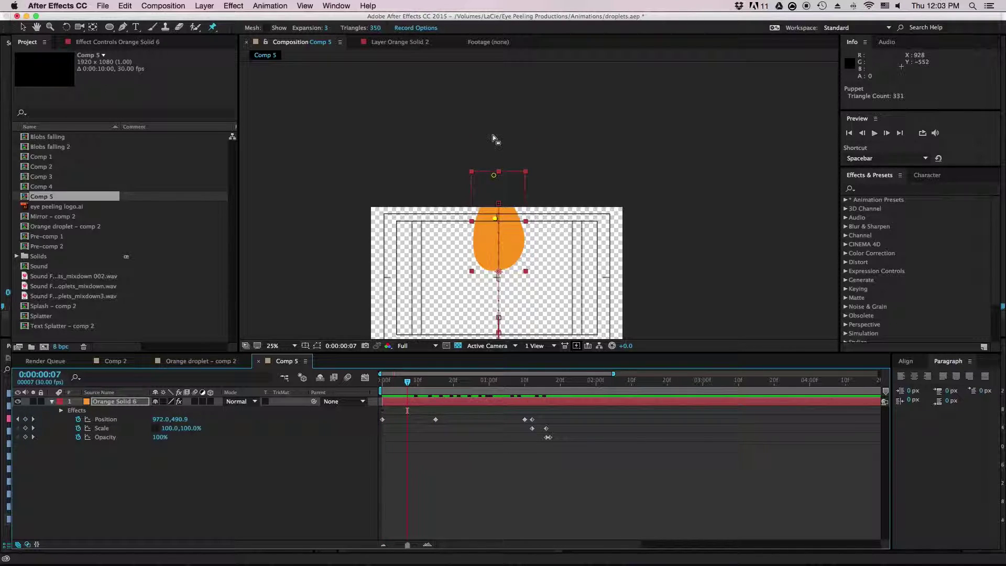
pyautogui.moveTo(495, 176); pyautogui.dragTo(484, 176)
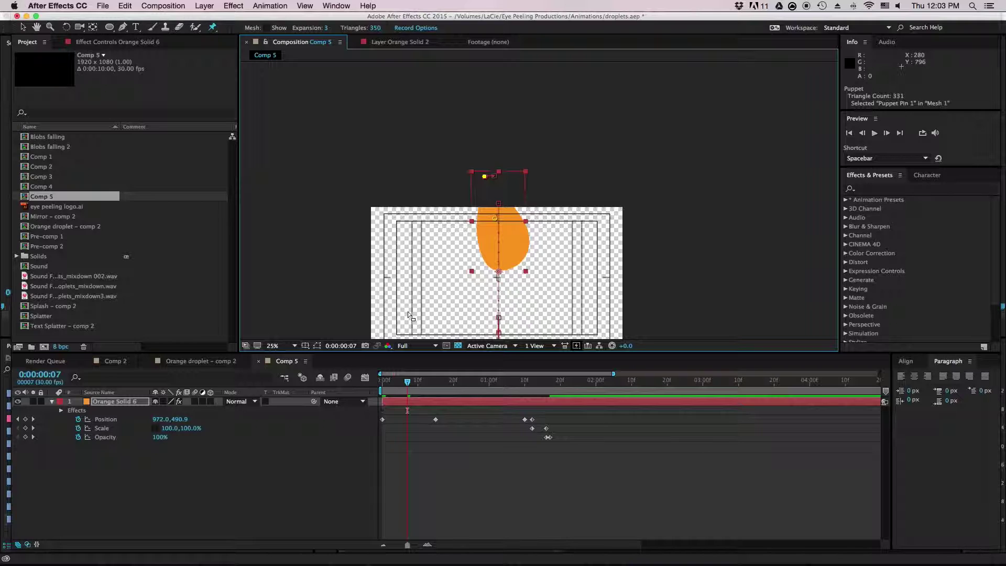
# Reveal the position keyframes of both puppet pins in the timeline, showing only the droplet layer's keyframed properties.
pyautogui.click(73, 410)
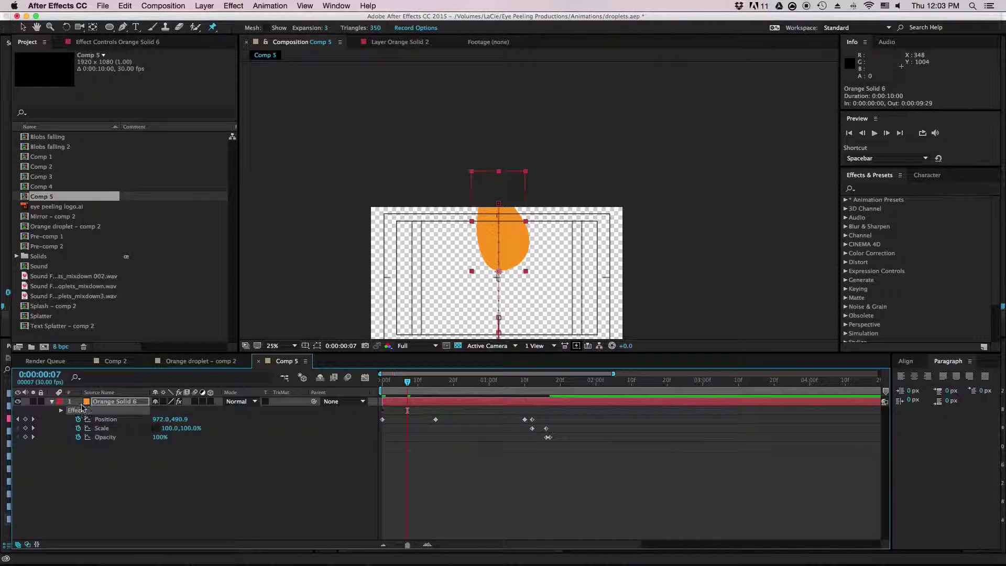
pyautogui.click(62, 411)
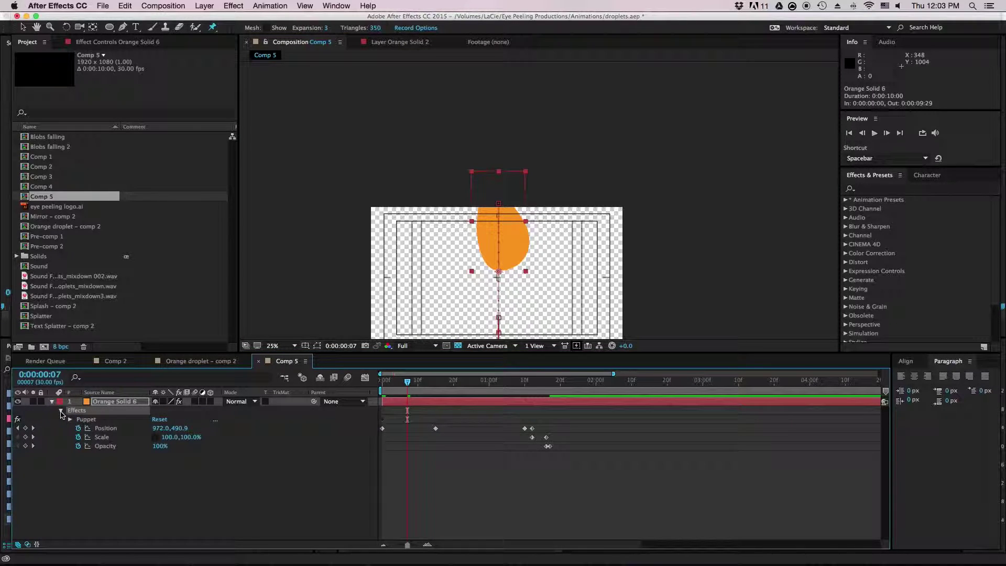
pyautogui.click(69, 419)
pyautogui.click(87, 437)
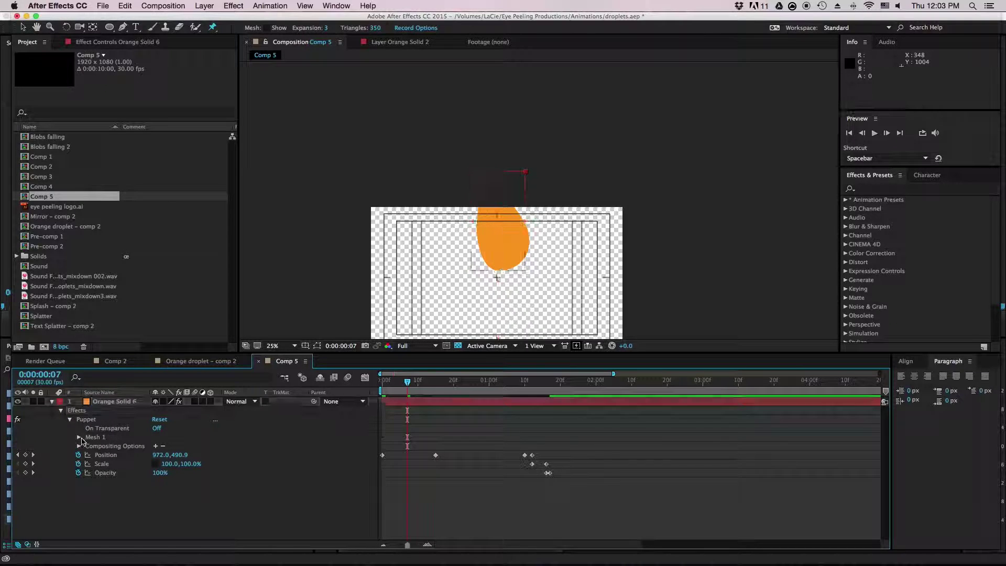
pyautogui.click(79, 437)
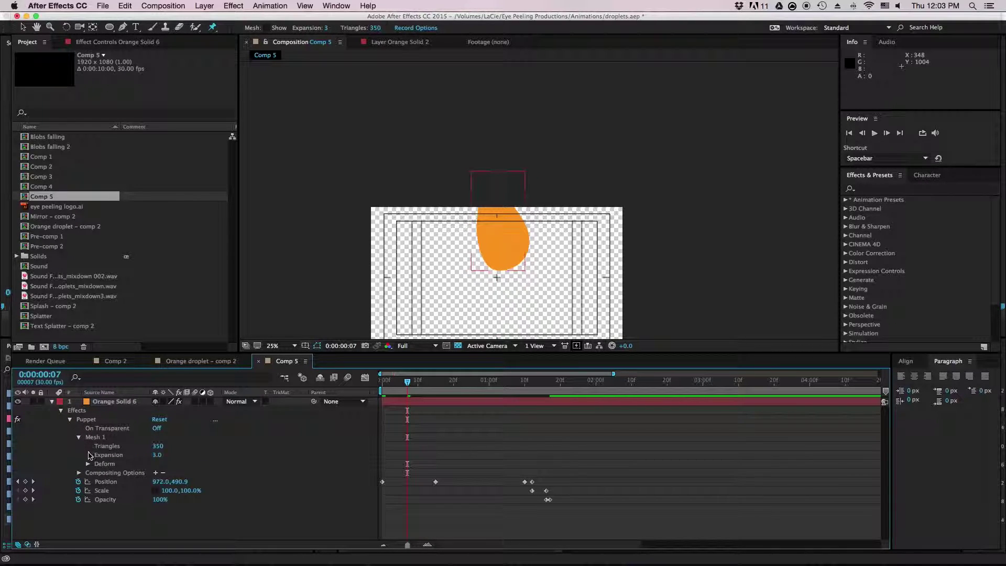
pyautogui.click(87, 464)
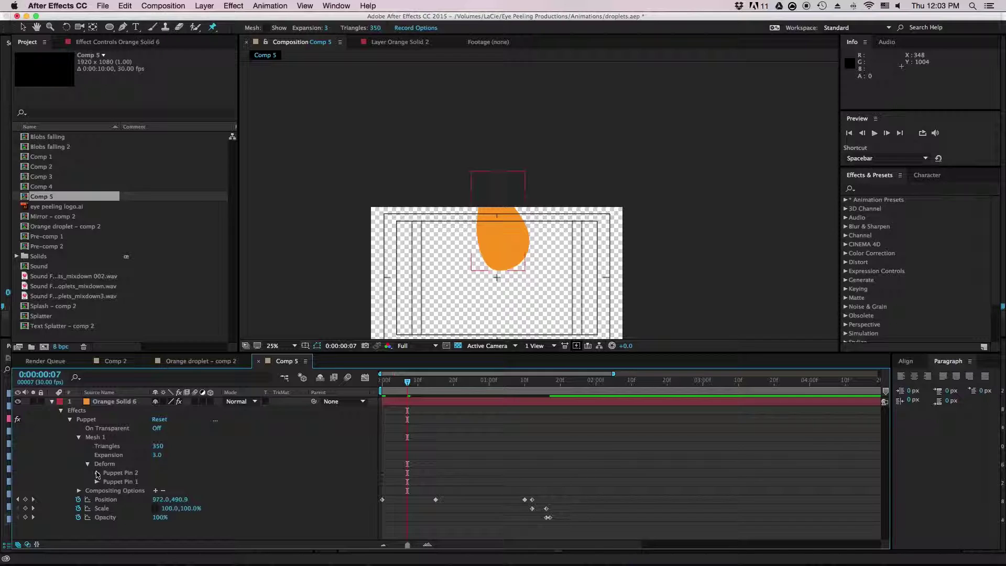
pyautogui.click(97, 473)
pyautogui.click(97, 491)
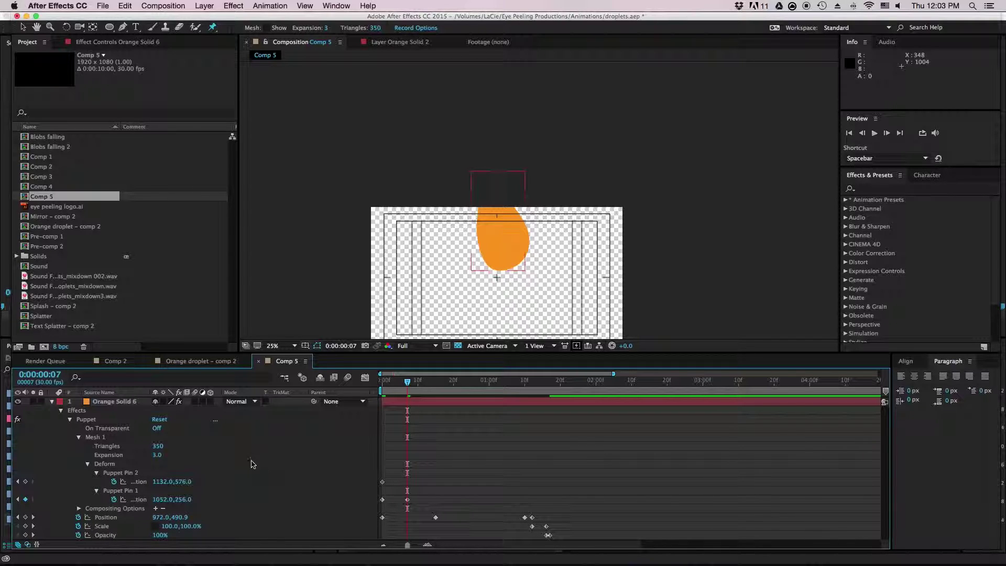
pyautogui.click(114, 402)
pyautogui.press('u')
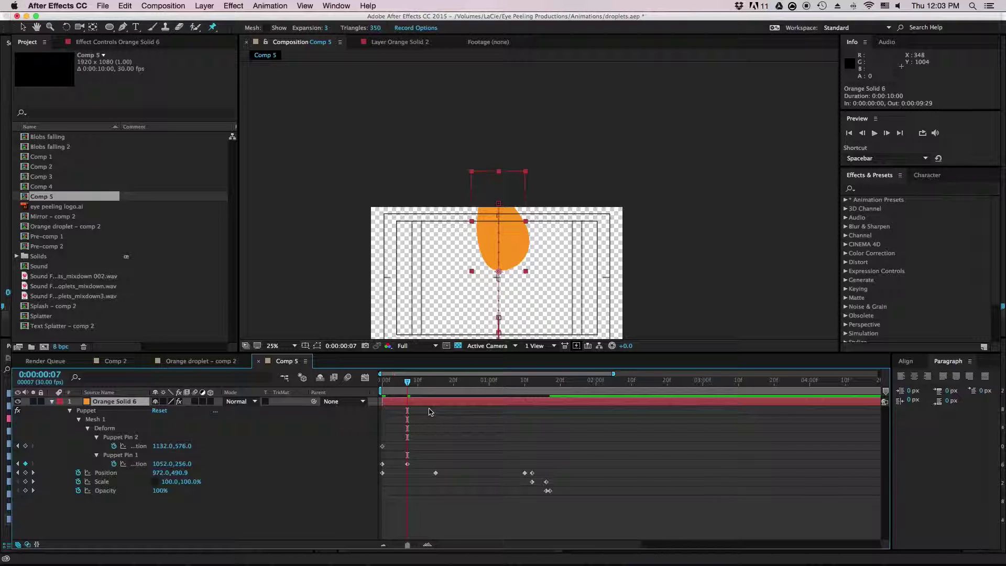
# At 0:00:00:11, recentre the tip's puppet pin at 1124.0, 304.0 and add a third pin at the droplet's base.
pyautogui.moveTo(405, 386)
pyautogui.mouseDown()
pyautogui.moveTo(324, 390)
pyautogui.moveTo(473, 394)
pyautogui.moveTo(365, 398)
pyautogui.moveTo(421, 391)
pyautogui.mouseUp()
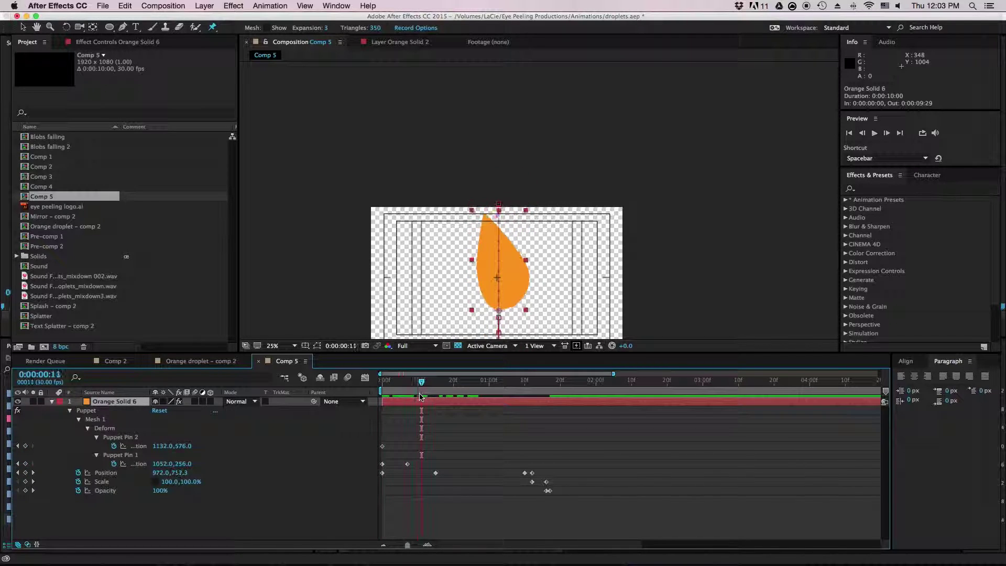
pyautogui.click(106, 432)
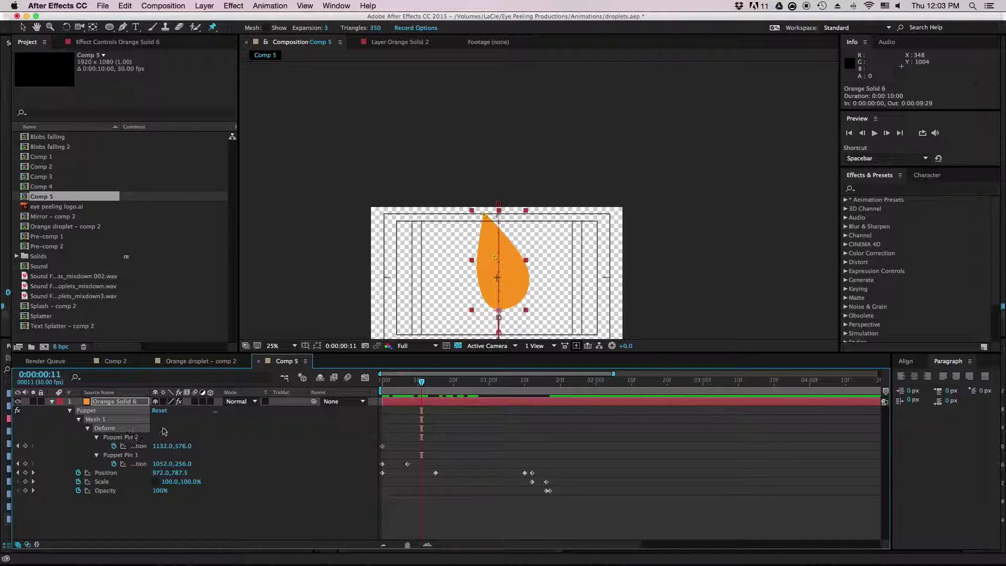
pyautogui.moveTo(498, 213)
pyautogui.mouseDown()
pyautogui.moveTo(489, 217)
pyautogui.moveTo(518, 223)
pyautogui.moveTo(493, 212)
pyautogui.moveTo(483, 226)
pyautogui.moveTo(503, 215)
pyautogui.moveTo(480, 219)
pyautogui.moveTo(493, 217)
pyautogui.mouseUp()
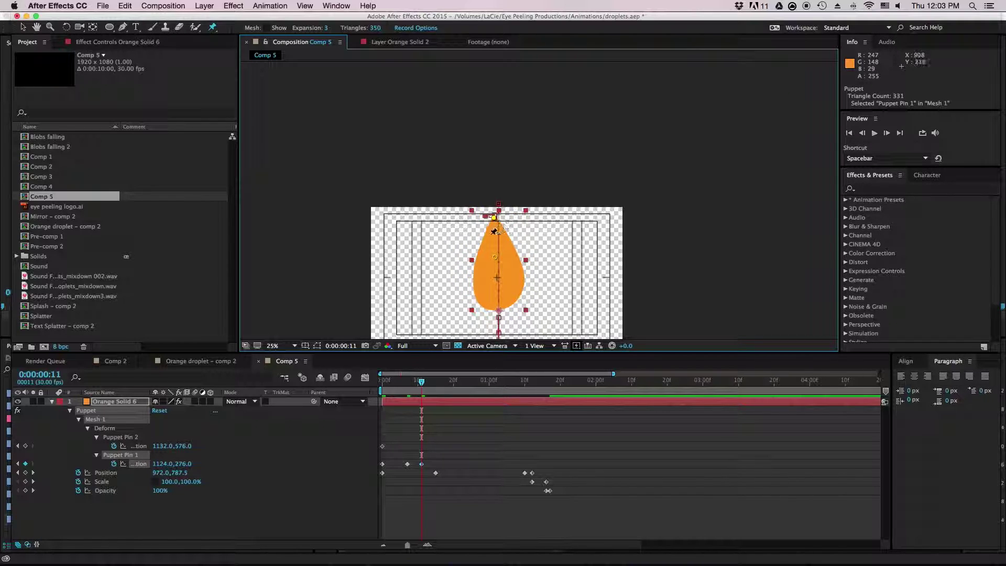
pyautogui.click(500, 309)
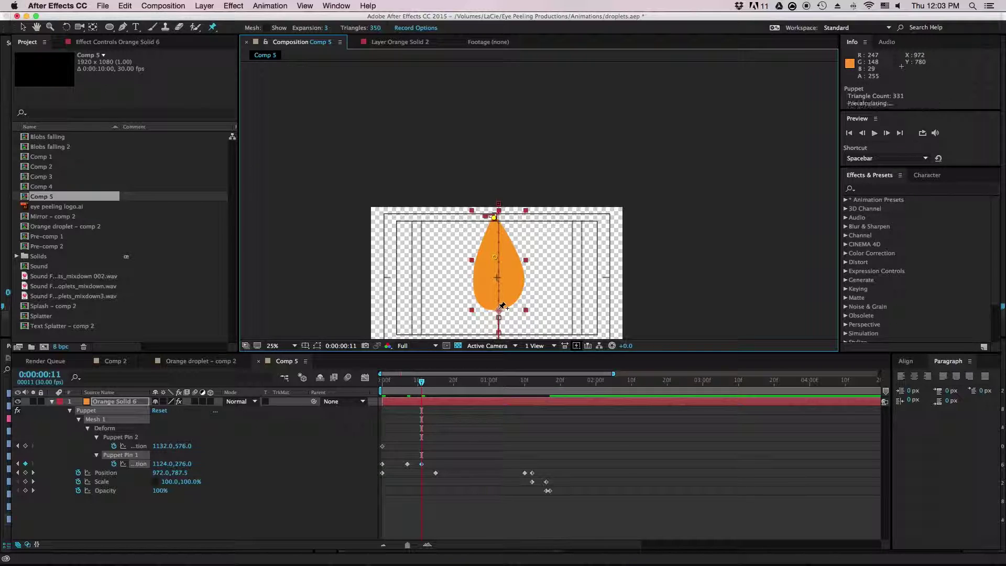
pyautogui.moveTo(495, 223)
pyautogui.mouseDown()
pyautogui.moveTo(516, 215)
pyautogui.moveTo(495, 213)
pyautogui.moveTo(478, 229)
pyautogui.moveTo(510, 222)
pyautogui.moveTo(491, 231)
pyautogui.moveTo(494, 221)
pyautogui.mouseUp()
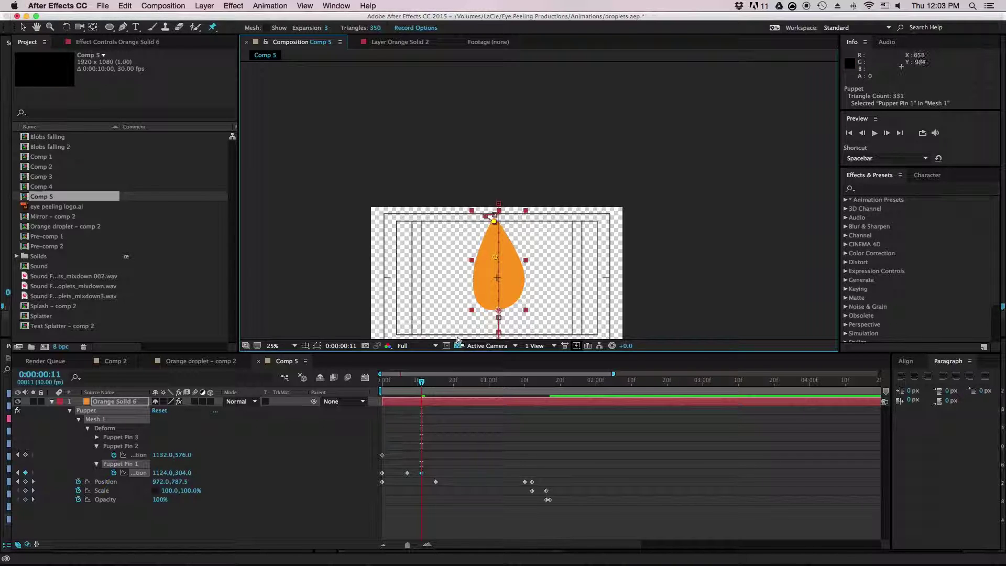
# Swing the tip's puppet pin left to 1000.3, 260.7 at 0:00:00:03.
pyautogui.moveTo(422, 382); pyautogui.dragTo(382, 382)
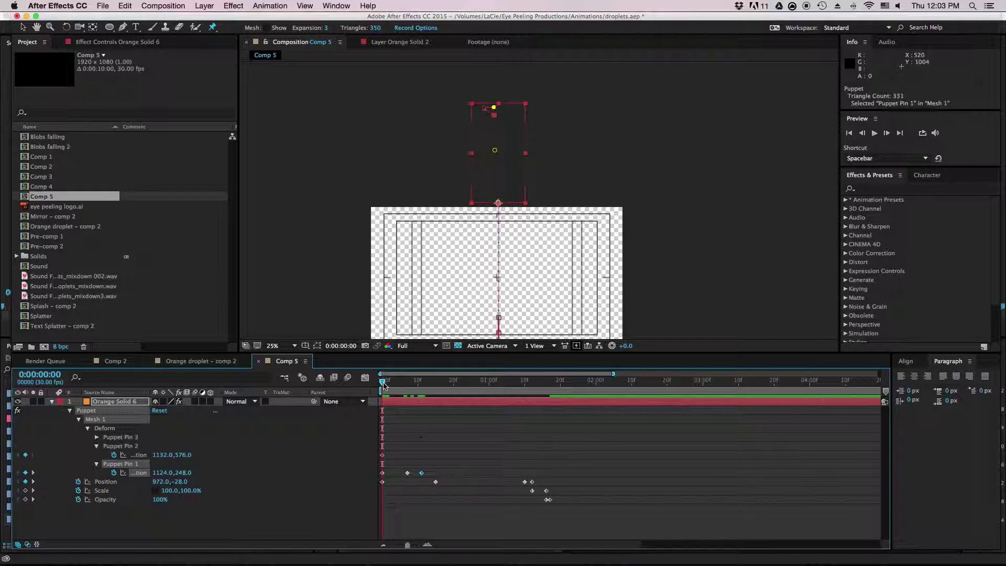
pyautogui.press('=')
pyautogui.press('=')
pyautogui.press('=')
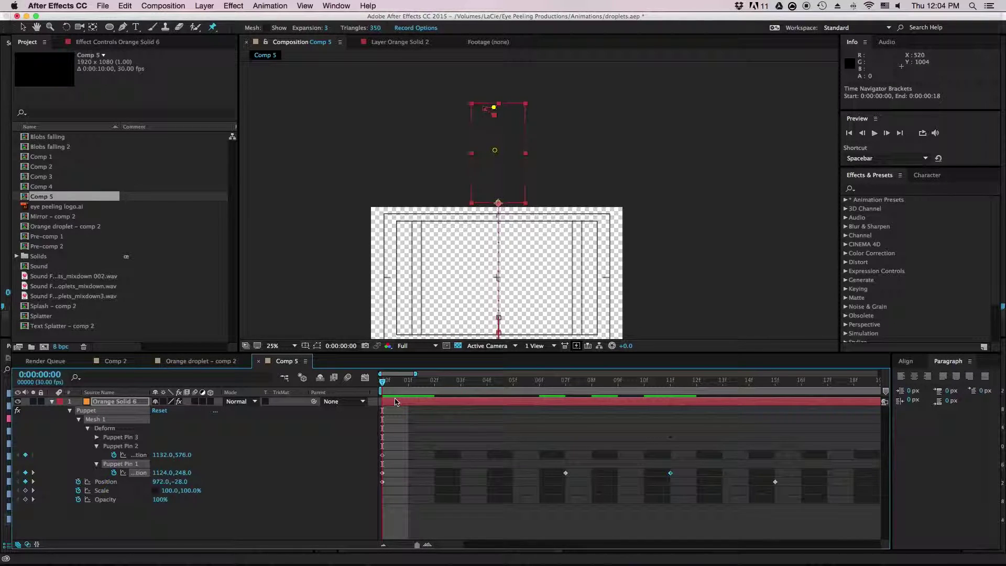
pyautogui.moveTo(382, 381); pyautogui.dragTo(453, 385)
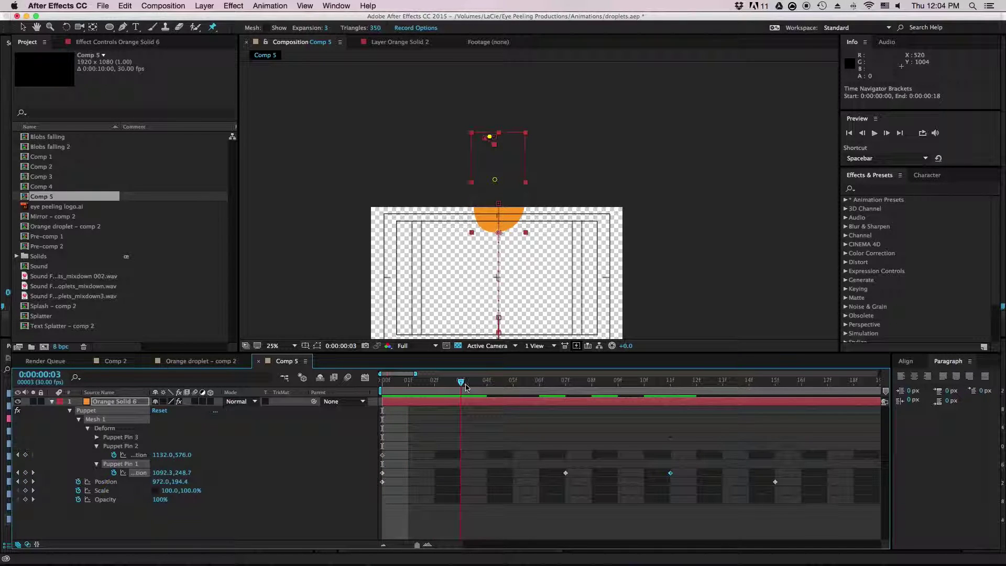
pyautogui.moveTo(490, 140); pyautogui.dragTo(483, 137)
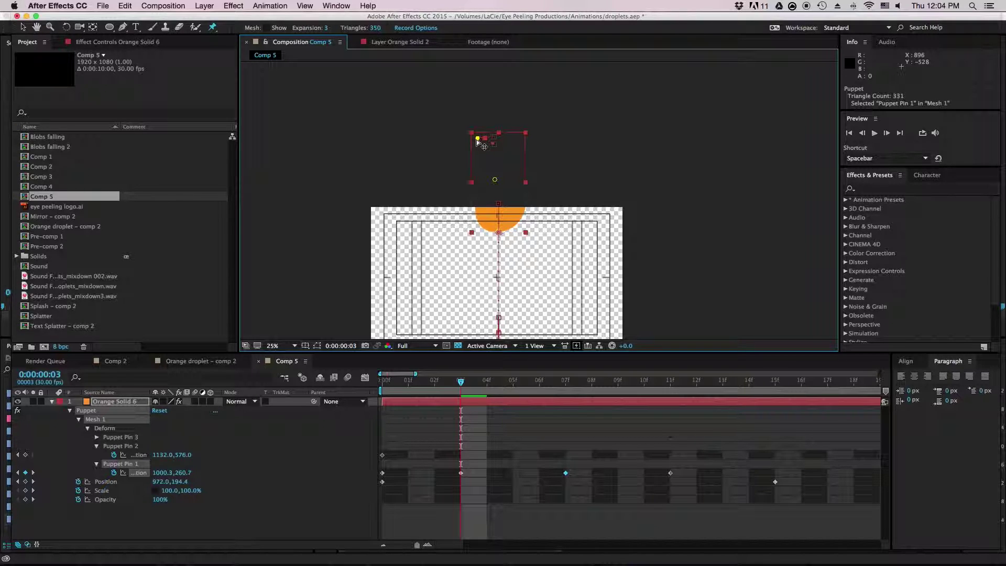
# Keyframe the tip's puppet pin at 1134.8, 256.1 at 0:00:00:06 and swing it right to 1194.2, 270.1 at 0:00:00:09.
pyautogui.moveTo(461, 383); pyautogui.dragTo(539, 382)
pyautogui.moveTo(483, 166); pyautogui.dragTo(497, 167)
pyautogui.moveTo(541, 386); pyautogui.dragTo(618, 385)
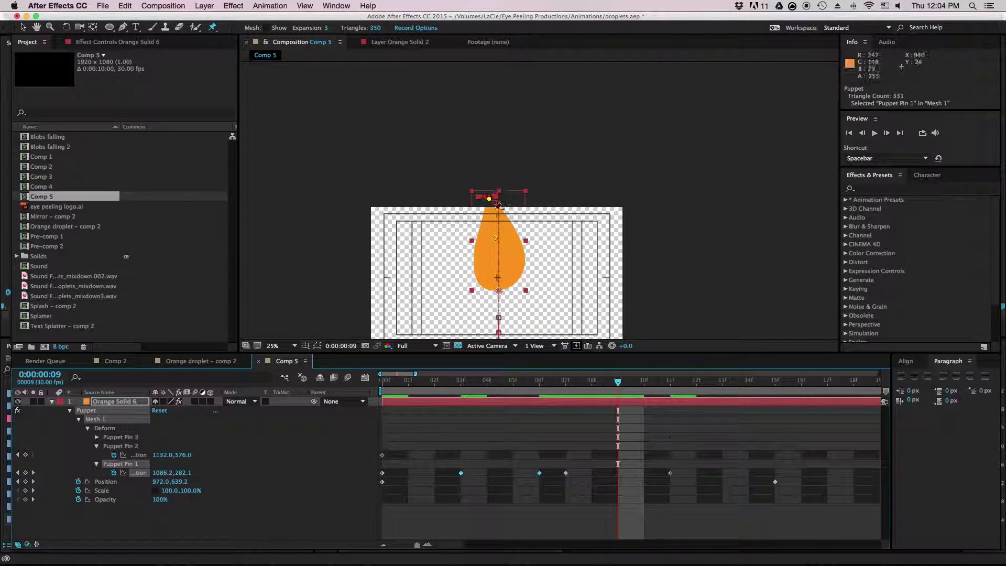
pyautogui.moveTo(489, 199); pyautogui.dragTo(503, 197)
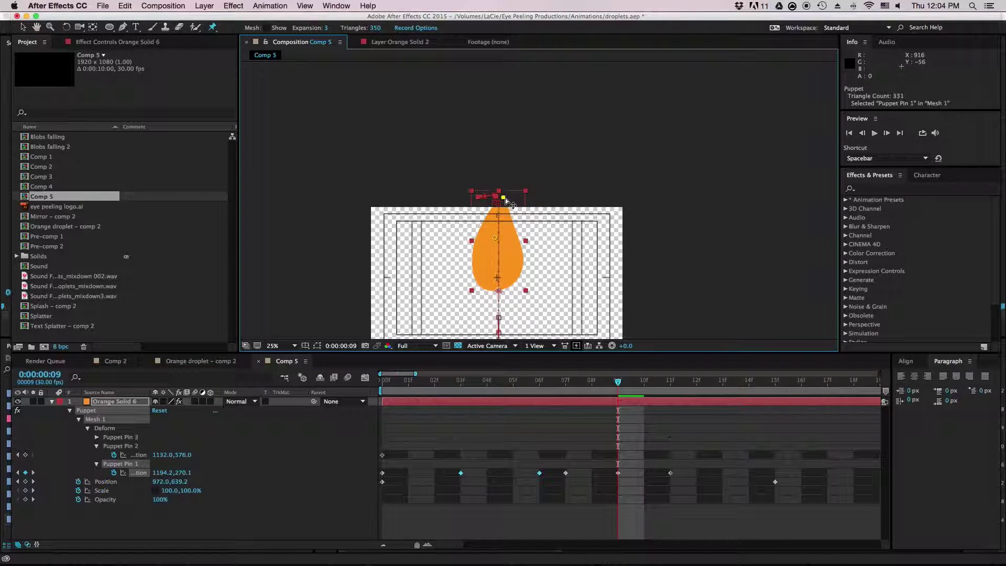
# Centre the tip's puppet pin at 1132.0, 300.0 at 0:00:00:12 and swing it left at 0:00:00:15.
pyautogui.moveTo(618, 384); pyautogui.dragTo(696, 383)
pyautogui.moveTo(500, 233); pyautogui.dragTo(496, 232)
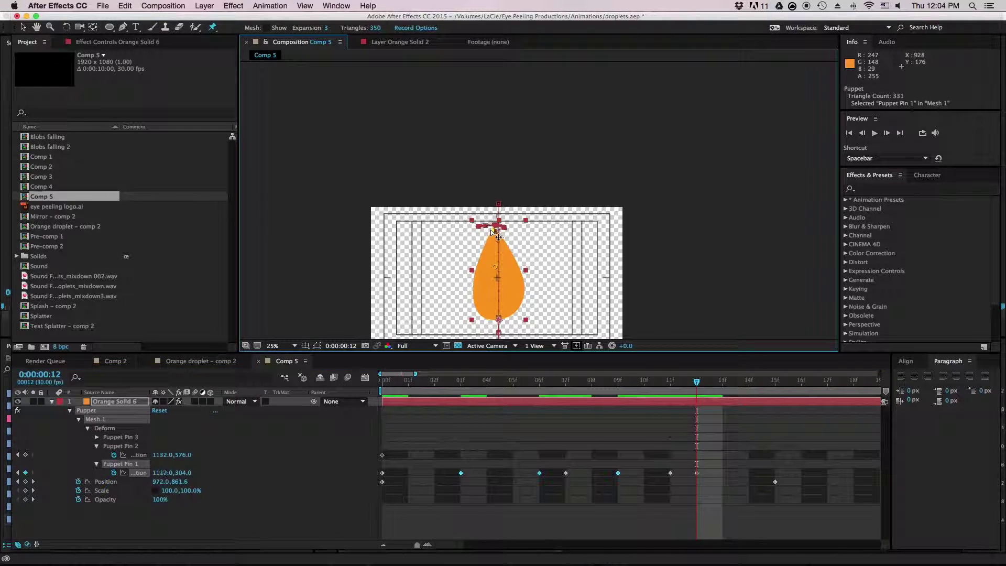
pyautogui.click(697, 385)
pyautogui.press('pagedown')
pyautogui.press('pagedown')
pyautogui.press('pagedown')
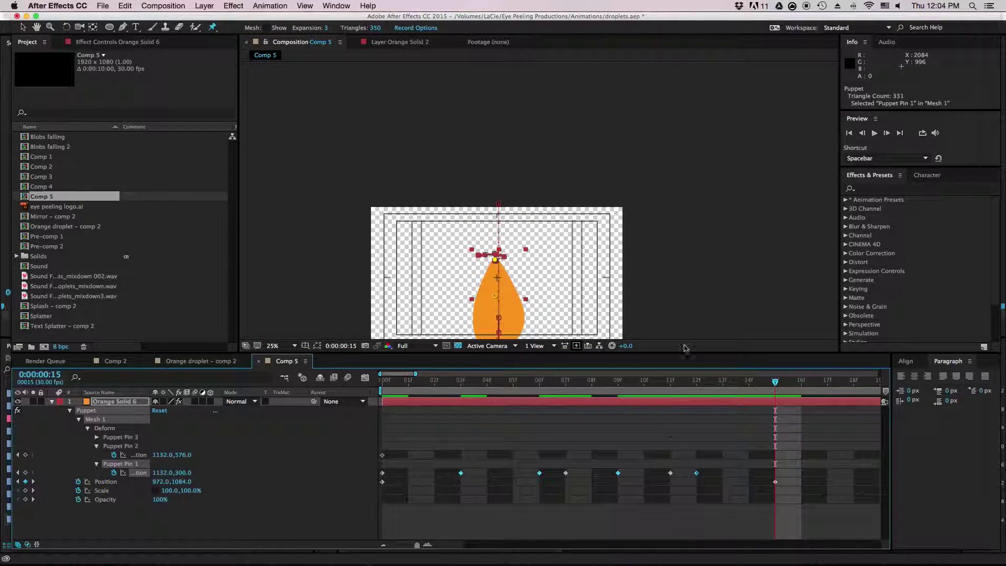
pyautogui.moveTo(495, 259); pyautogui.dragTo(477, 260)
# Delete the tip pin's keyframe at 0:00:00:07 and scrub through the wobble up to 0:00:00:12.
pyautogui.moveTo(483, 386); pyautogui.dragTo(539, 390)
pyautogui.click(566, 473)
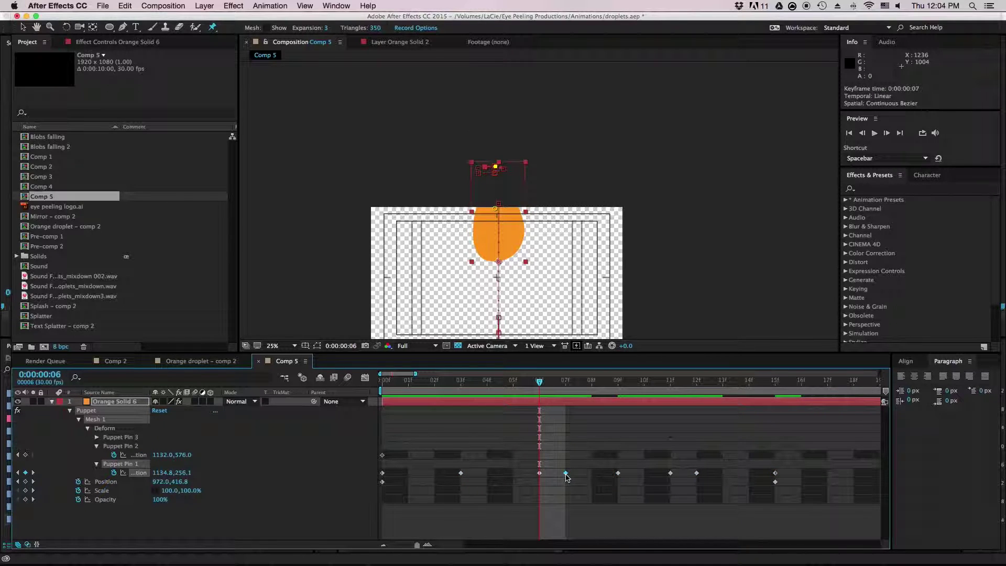
pyautogui.press('Delete')
pyautogui.moveTo(553, 389); pyautogui.dragTo(689, 402)
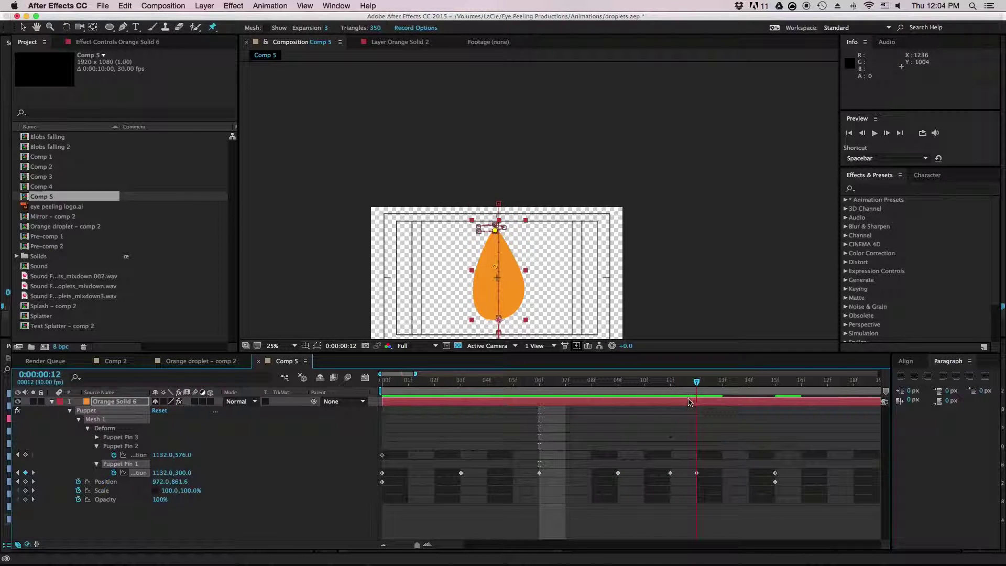
# Delete the tip pin's keyframe at 0:00:00:11 and centre the pin at 1132.0, 296.0 at 0:00:00:18.
pyautogui.click(670, 473)
pyautogui.press('Delete')
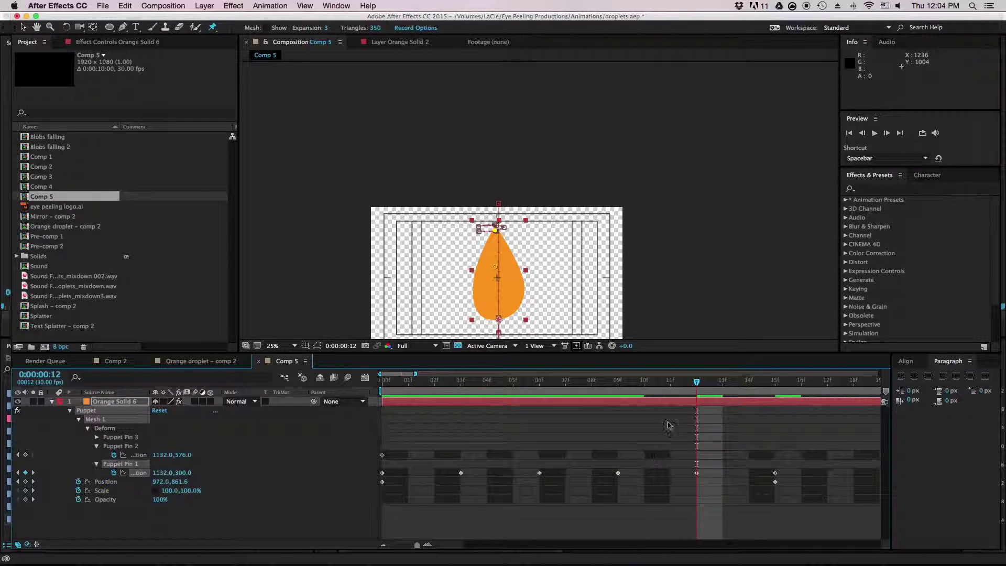
pyautogui.moveTo(697, 388); pyautogui.dragTo(820, 407)
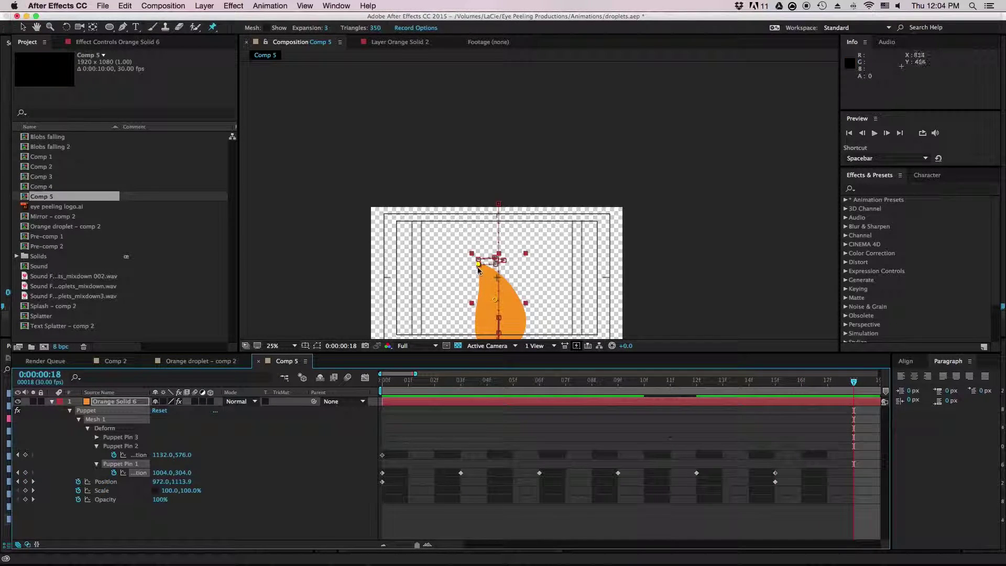
pyautogui.moveTo(478, 266); pyautogui.dragTo(495, 263)
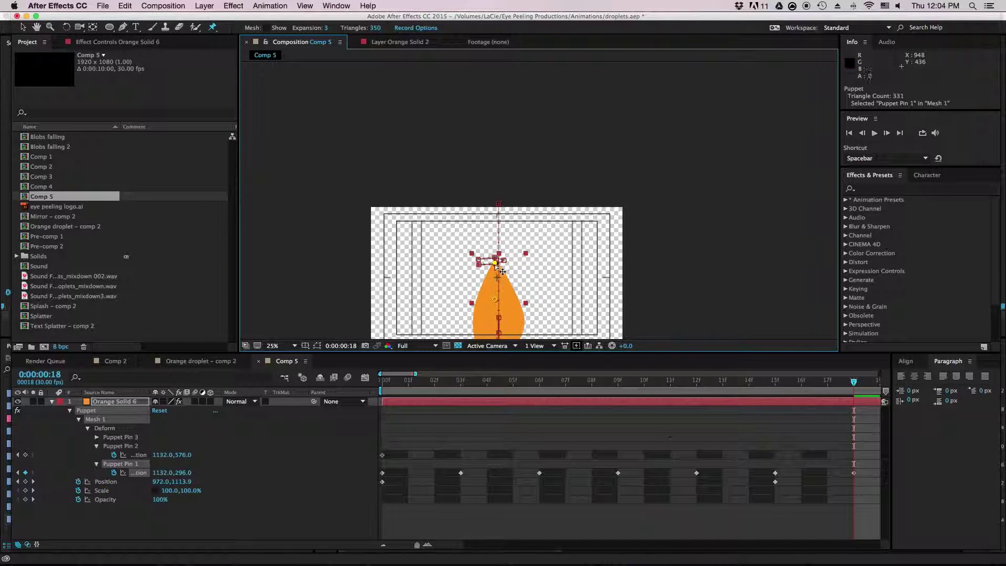
# Swing the tip's puppet pin right to 1216.0, 300.0 at 0:00:00:21 and bring it back to 1092.0, 212.0 at 0:00:00:24.
pyautogui.hscroll(8, 596, 392)
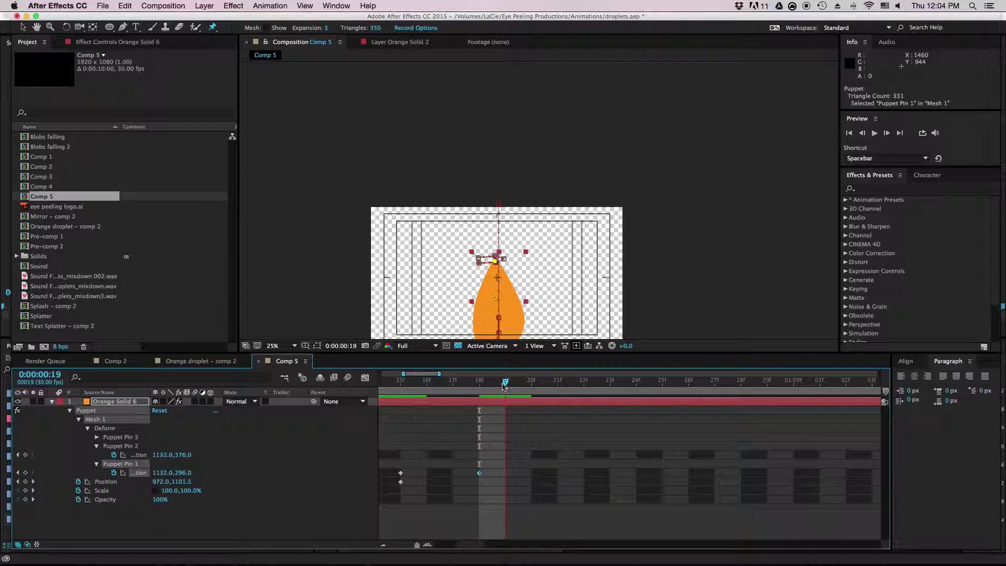
pyautogui.moveTo(532, 390); pyautogui.dragTo(557, 393)
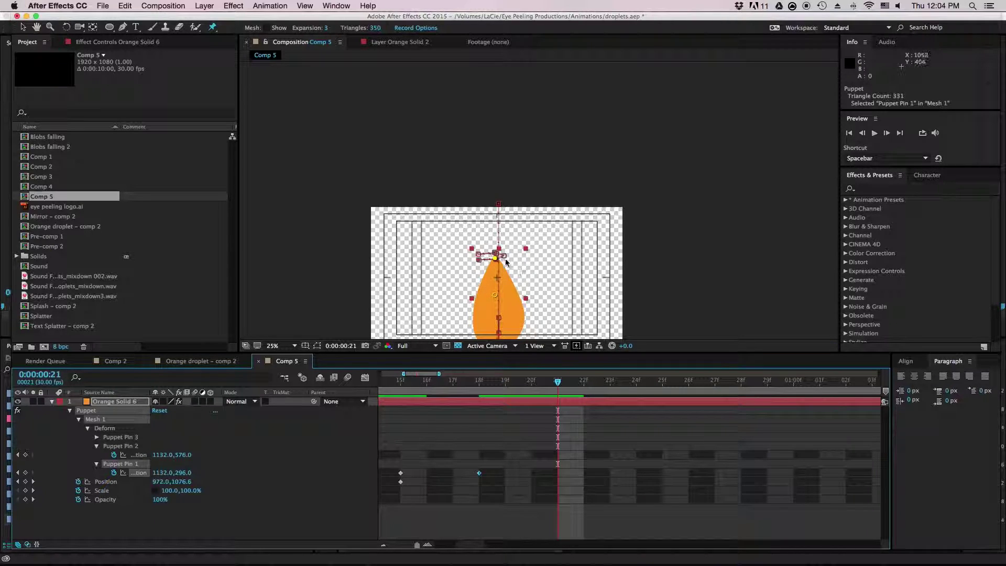
pyautogui.moveTo(495, 258); pyautogui.dragTo(506, 259)
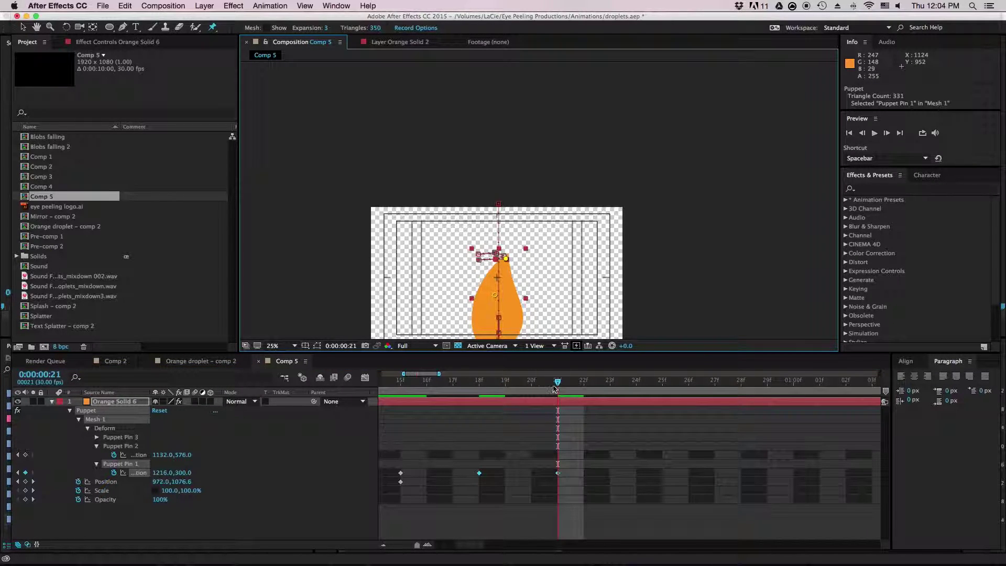
pyautogui.moveTo(558, 386); pyautogui.dragTo(636, 386)
pyautogui.moveTo(505, 254); pyautogui.dragTo(492, 254)
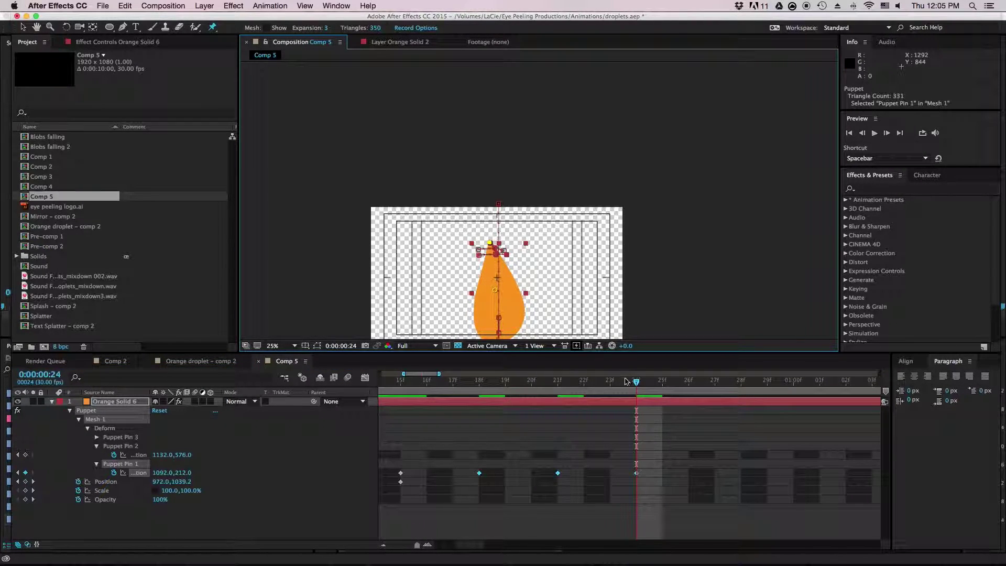
# Swing the tip's puppet pin left to 1012.0, 228.0 at 0:00:00:27 and right to 1212.0, 236.0 at 0:00:01:00.
pyautogui.moveTo(636, 385); pyautogui.dragTo(714, 385)
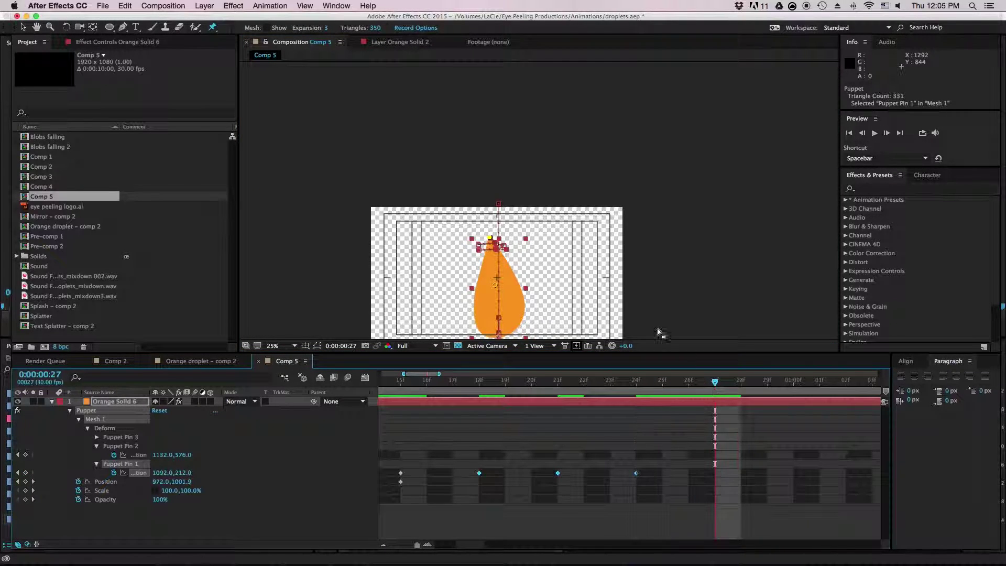
pyautogui.moveTo(495, 236); pyautogui.dragTo(481, 242)
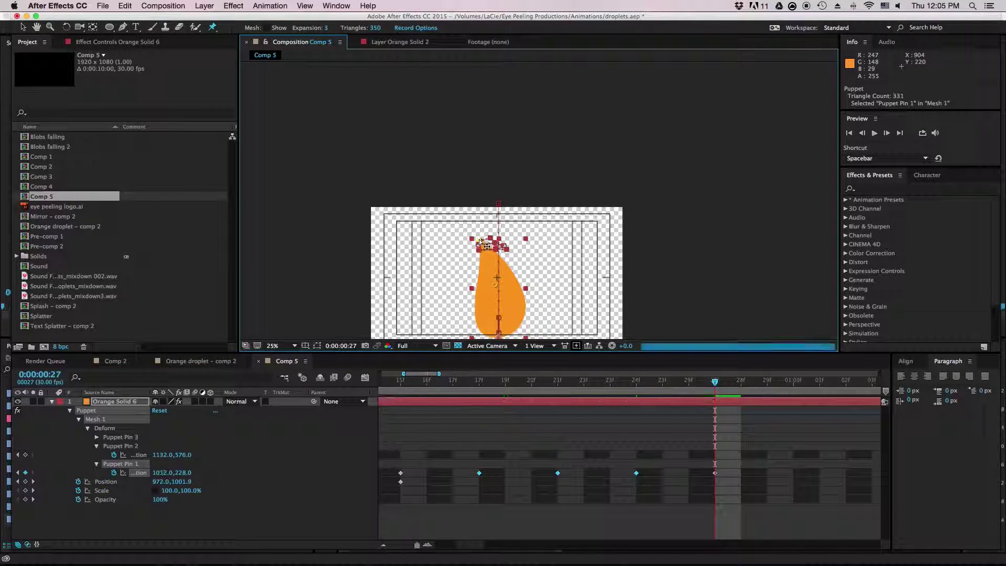
pyautogui.moveTo(716, 385); pyautogui.dragTo(792, 385)
pyautogui.moveTo(477, 234); pyautogui.dragTo(511, 241)
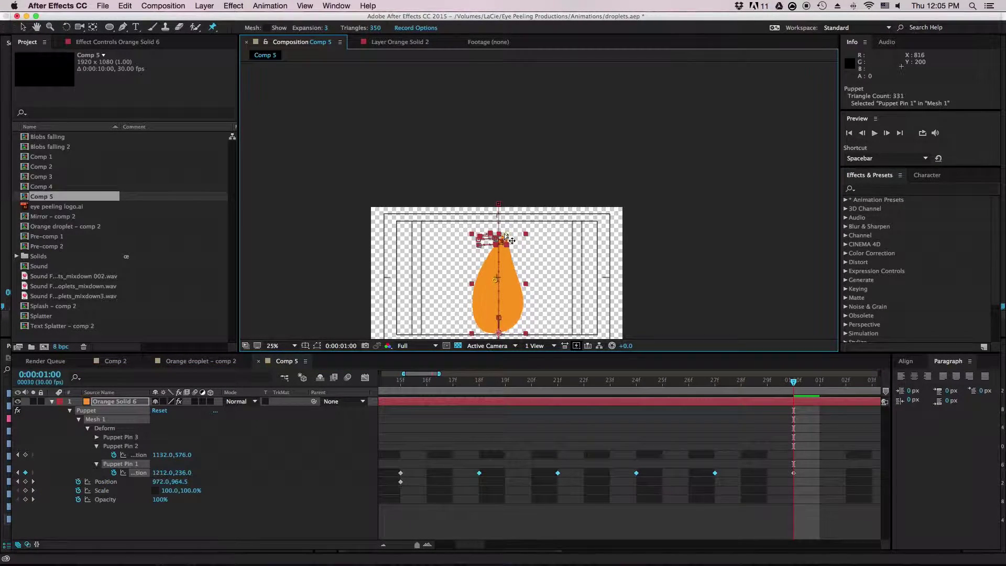
# Show more of the timeline and preview the droplet's fall from the start to check the tip wobble.
pyautogui.press('-')
pyautogui.press('-')
pyautogui.press('-')
pyautogui.press('-')
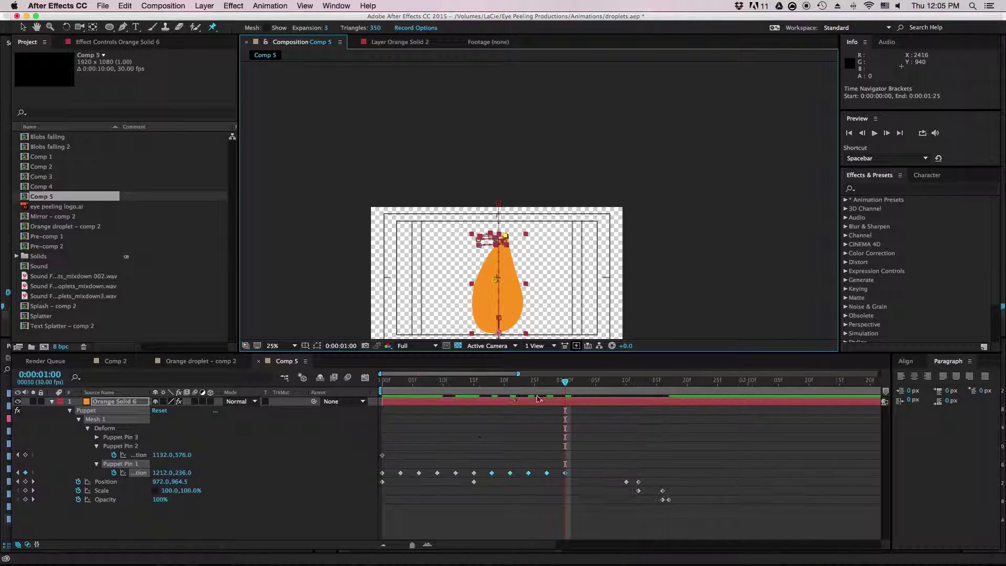
pyautogui.moveTo(429, 381); pyautogui.dragTo(276, 380)
pyautogui.click(251, 227)
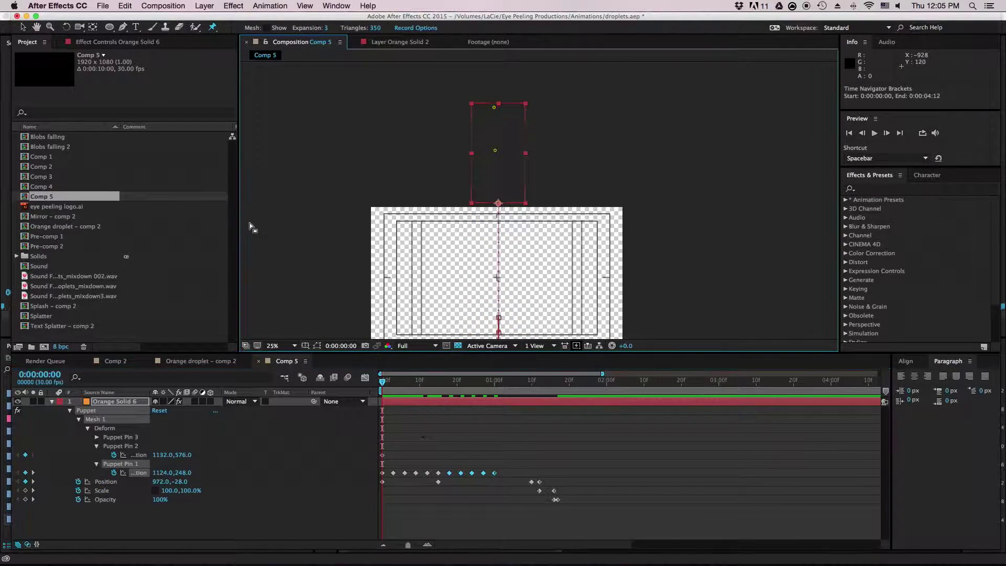
pyautogui.press('space')
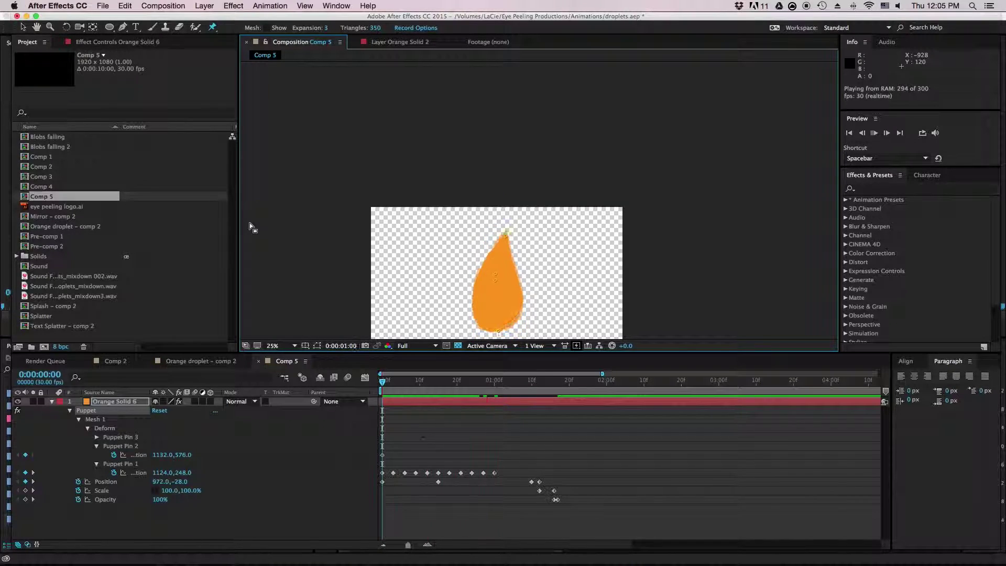
pyautogui.click(412, 327)
pyautogui.moveTo(426, 386); pyautogui.dragTo(371, 391)
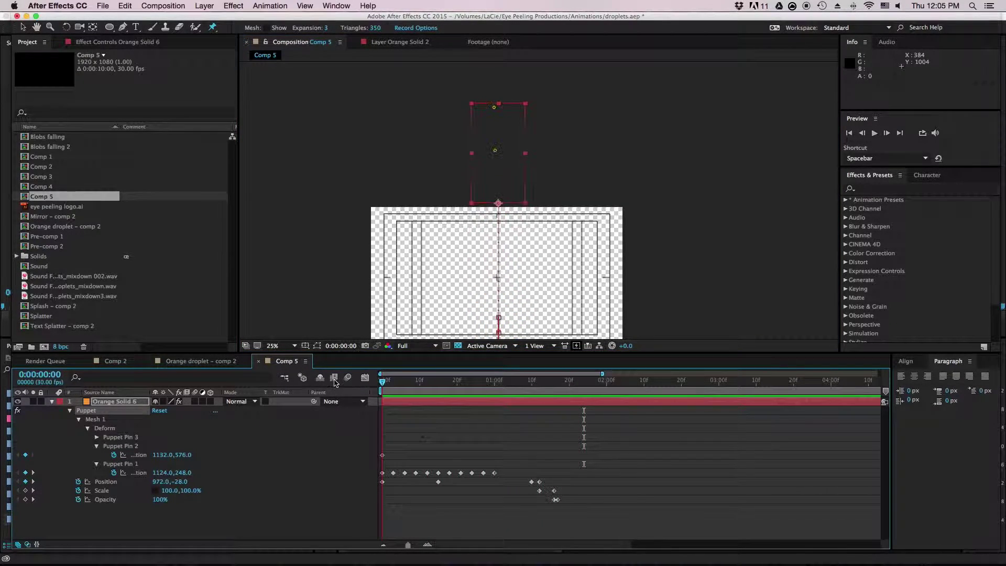
pyautogui.press('space')
pyautogui.press('space')
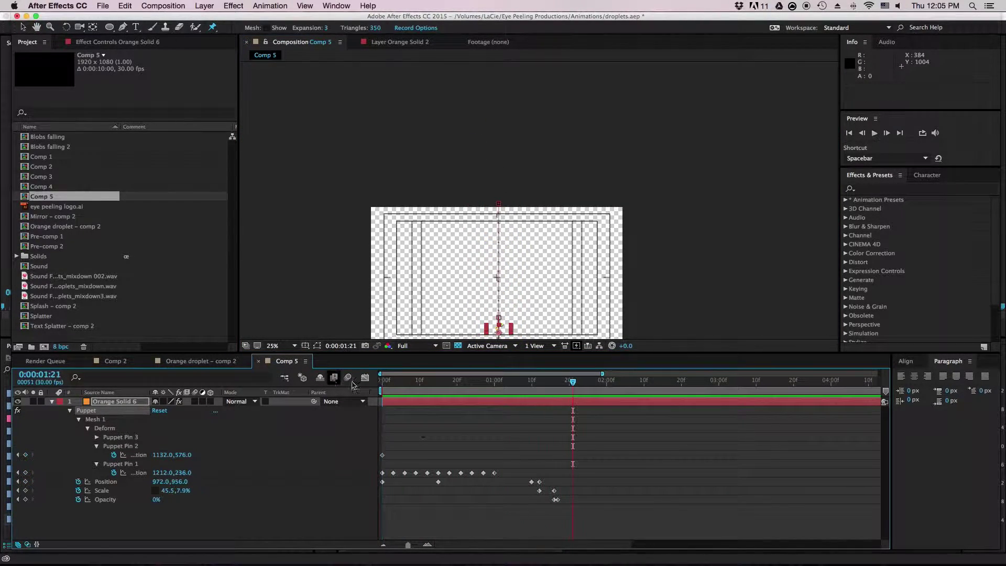
# Copy all of the tip pin's position keyframes from 0:00:00:00 to 0:00:01:00 and paste them at 0:00:01:03.
pyautogui.moveTo(530, 385); pyautogui.dragTo(502, 390)
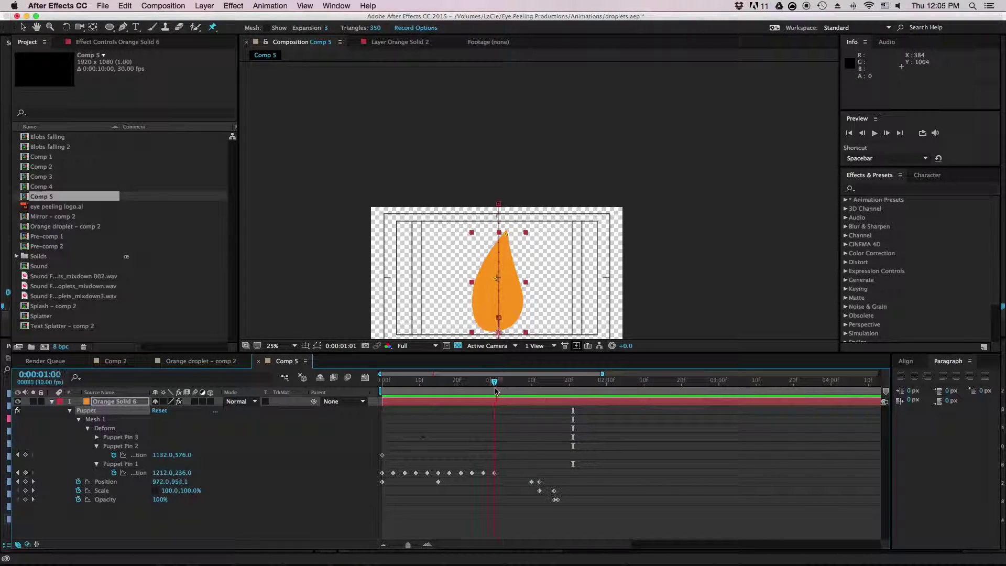
pyautogui.moveTo(501, 479); pyautogui.dragTo(379, 469)
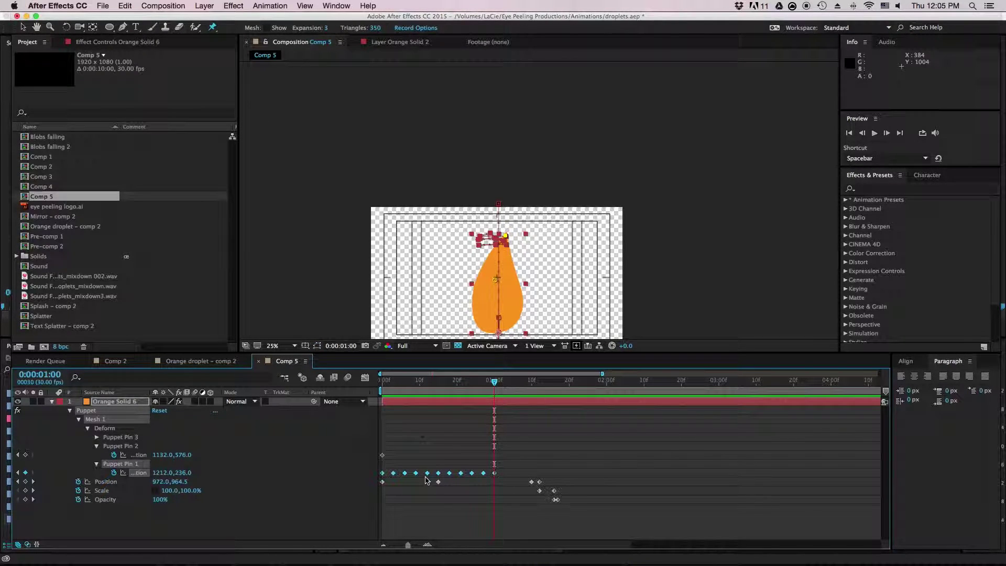
pyautogui.press('super+c')
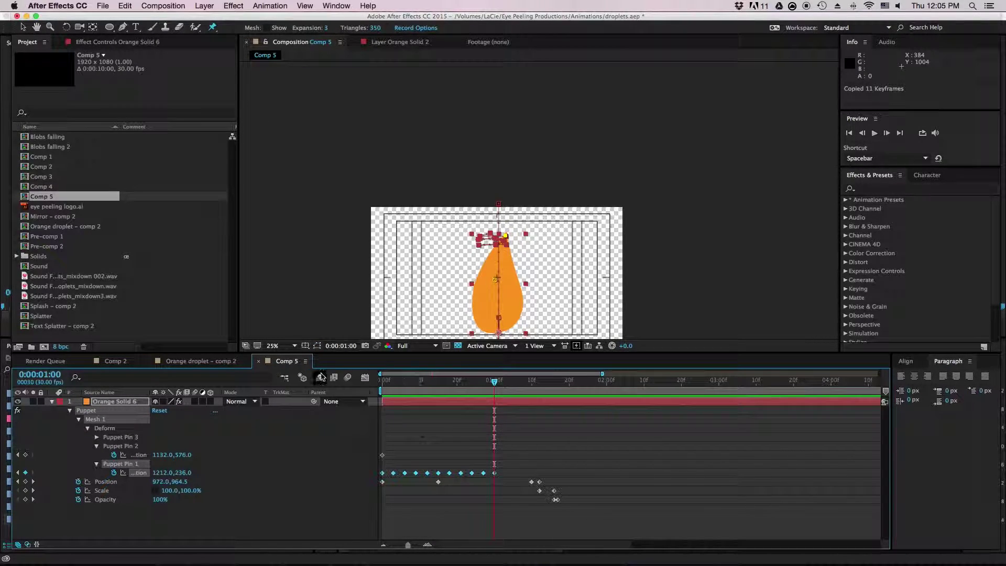
pyautogui.click(899, 135)
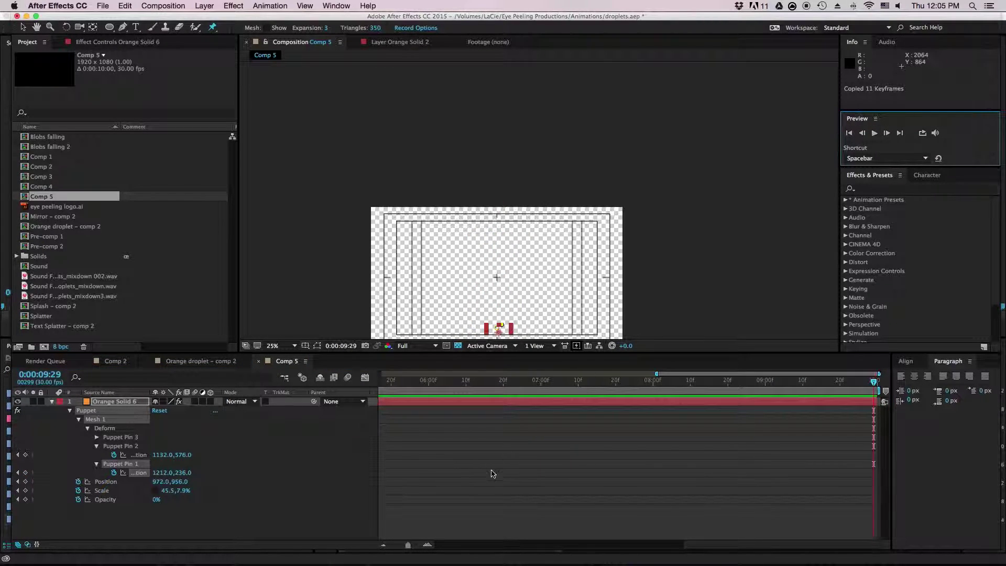
pyautogui.moveTo(775, 550); pyautogui.dragTo(471, 550)
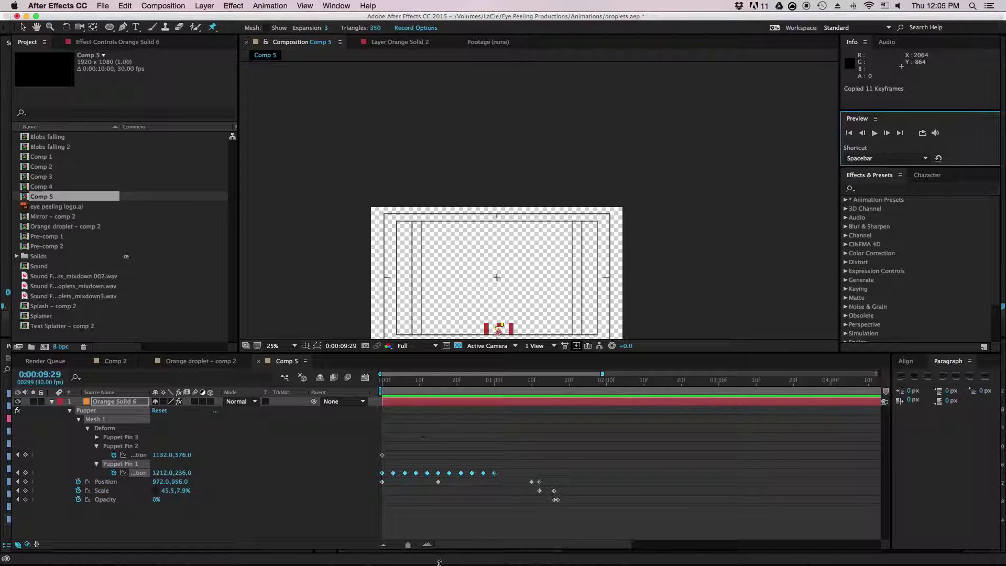
pyautogui.click(498, 386)
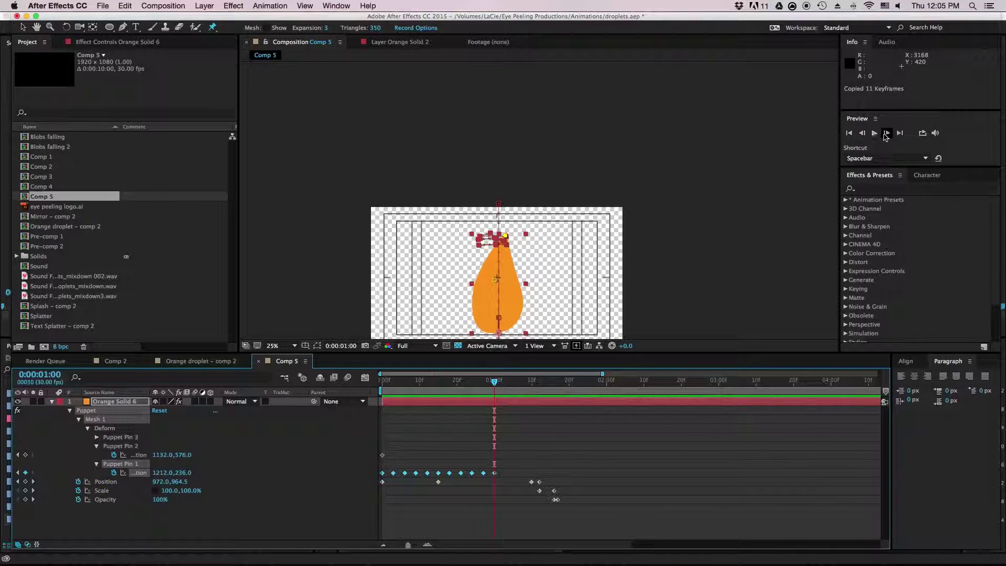
pyautogui.click(887, 133)
pyautogui.click(886, 133)
pyautogui.click(887, 133)
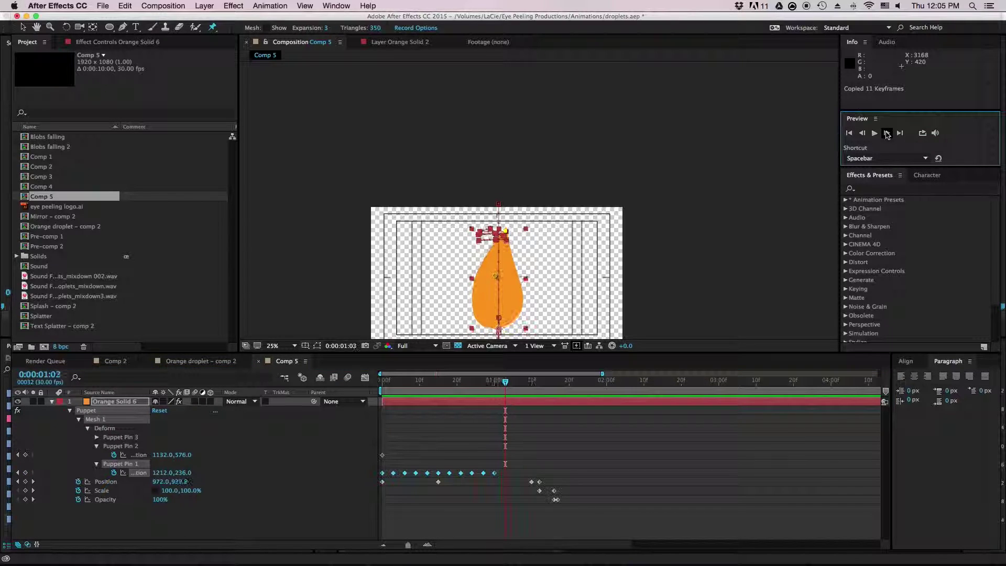
pyautogui.press('cmd+v')
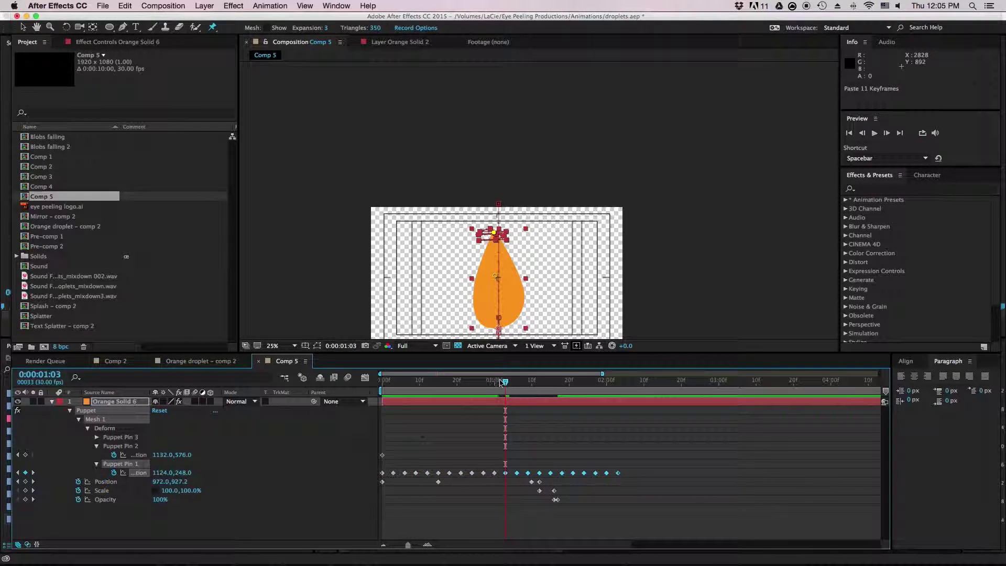
# Play the animation from the start several times to check the extended tip wobble through the rebound and squash.
pyautogui.press('space')
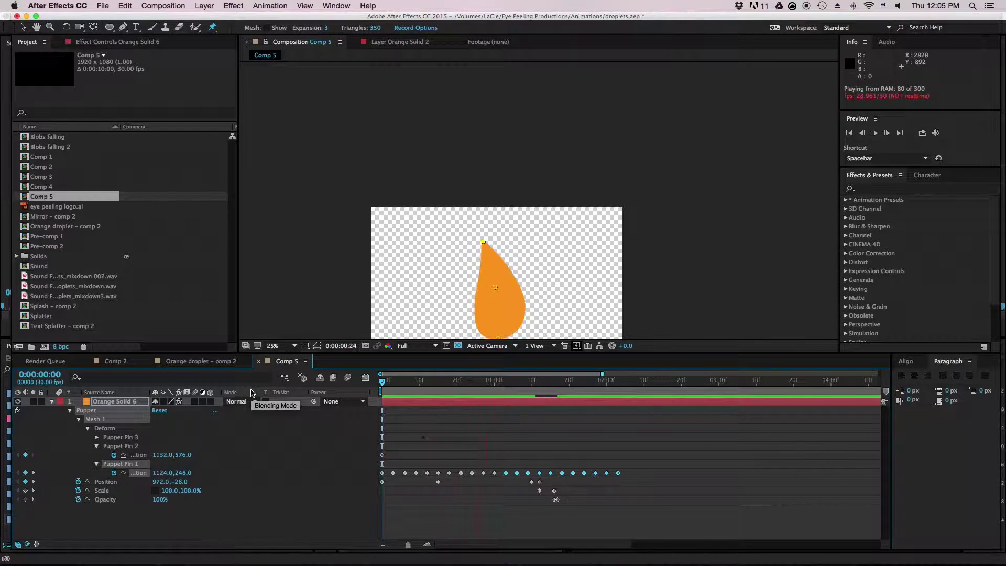
pyautogui.press('space')
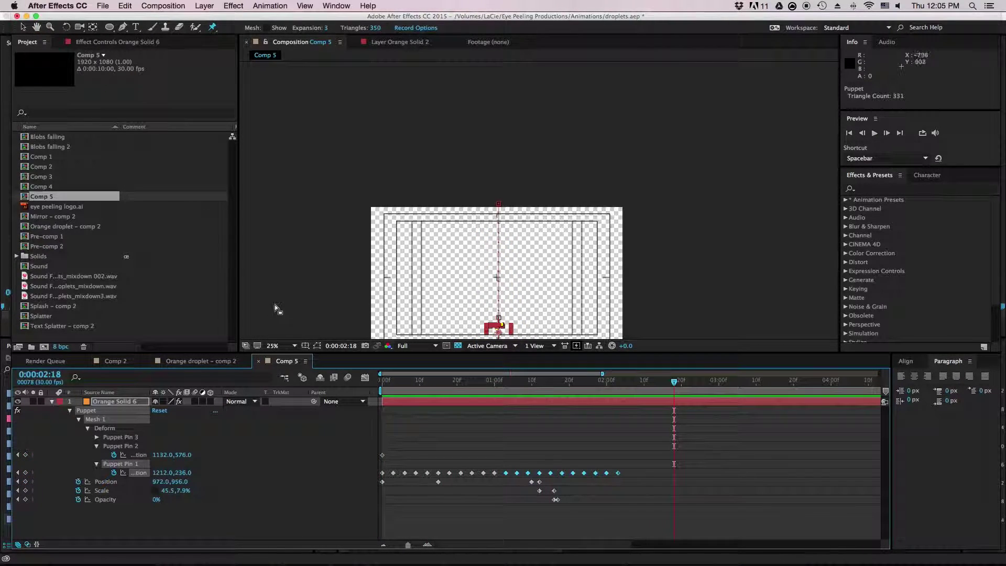
pyautogui.press('Home')
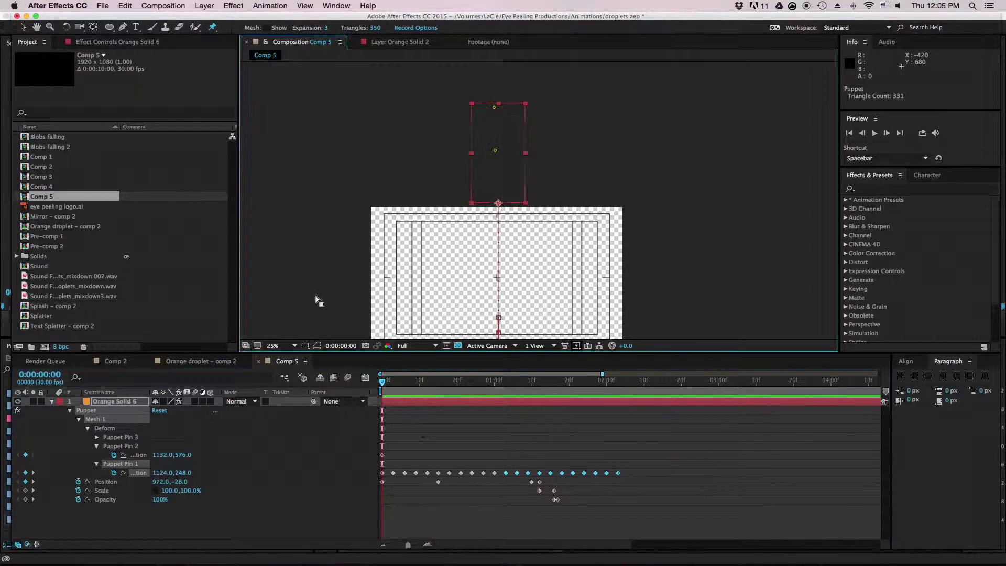
pyautogui.press('space')
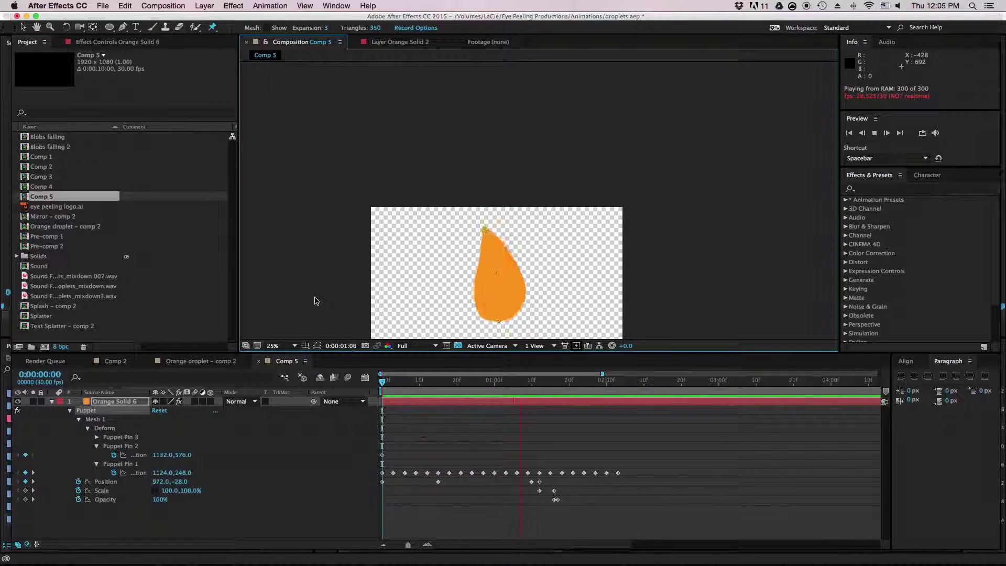
pyautogui.press('space')
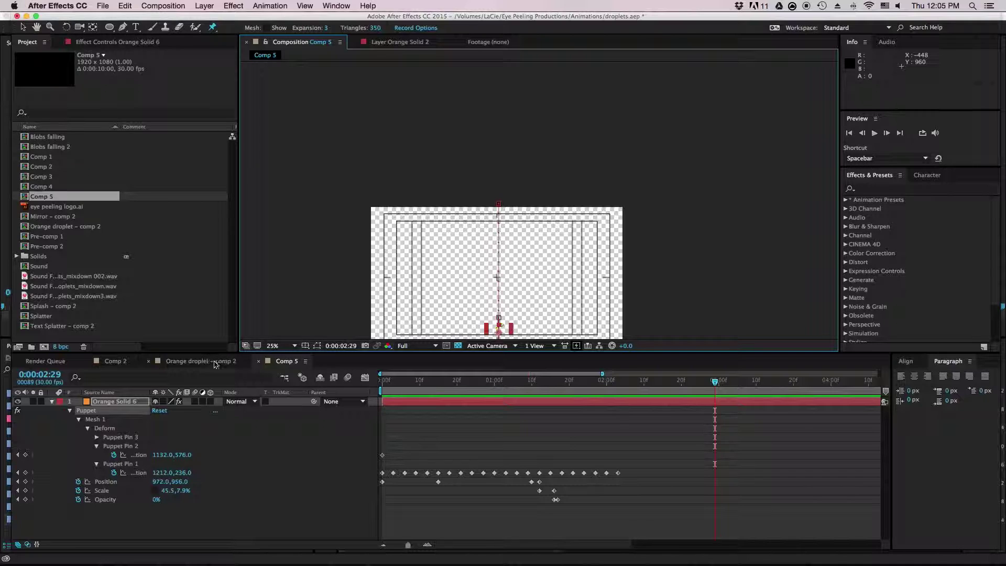
pyautogui.press('space')
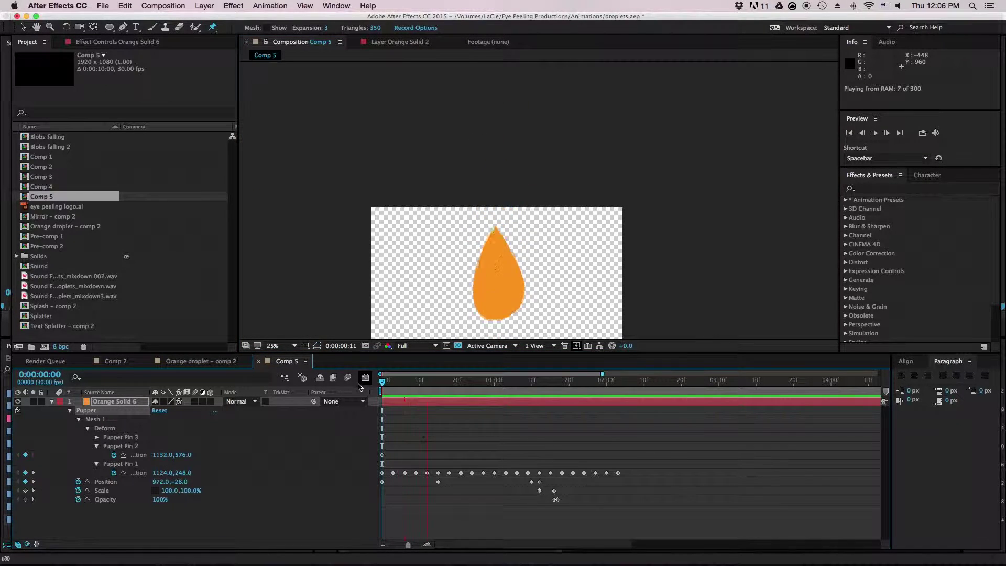
pyautogui.press('space')
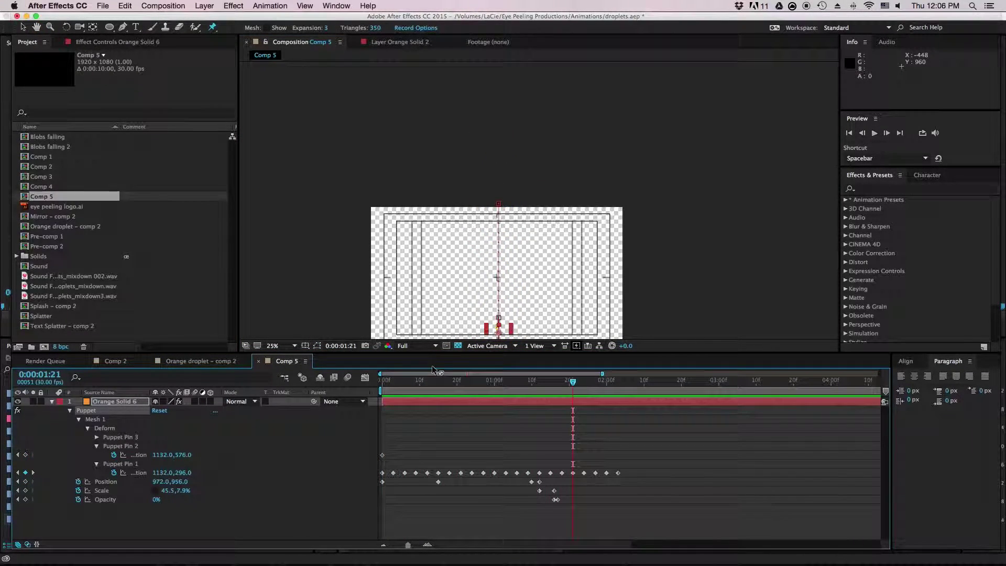
pyautogui.moveTo(427, 381)
pyautogui.mouseDown()
pyautogui.moveTo(409, 391)
pyautogui.moveTo(428, 394)
pyautogui.moveTo(417, 387)
pyautogui.mouseUp()
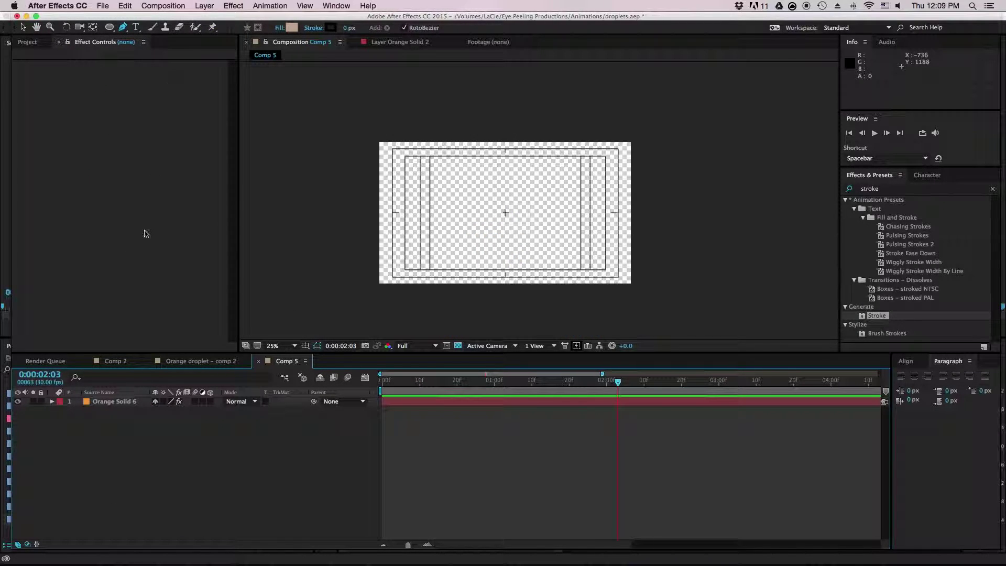
# Add a black 1920 x 1080 px solid above the droplet layer and return the current time to 0:00:00:00.
pyautogui.click(362, 406)
pyautogui.click(201, 6)
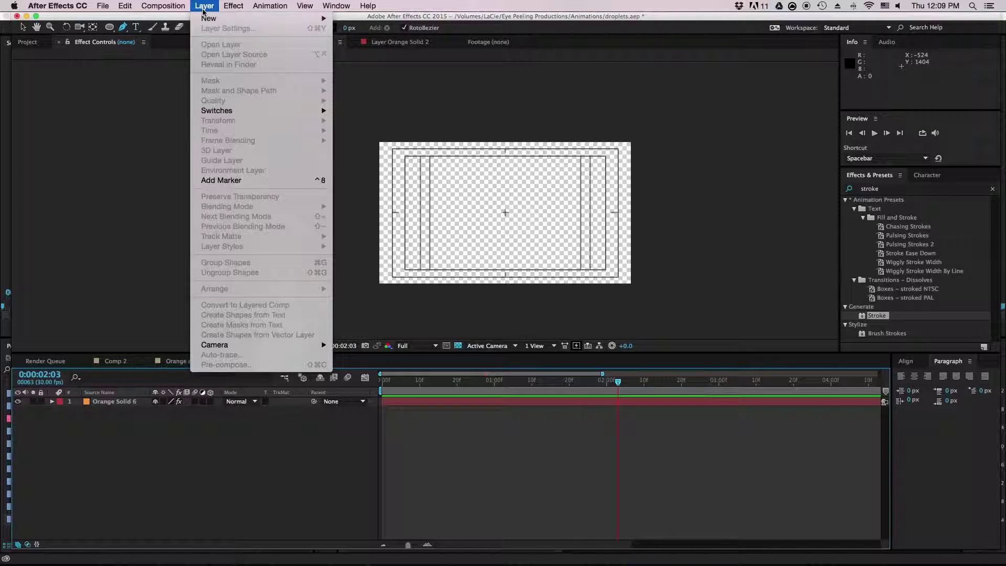
pyautogui.moveTo(208, 19)
pyautogui.click(352, 31)
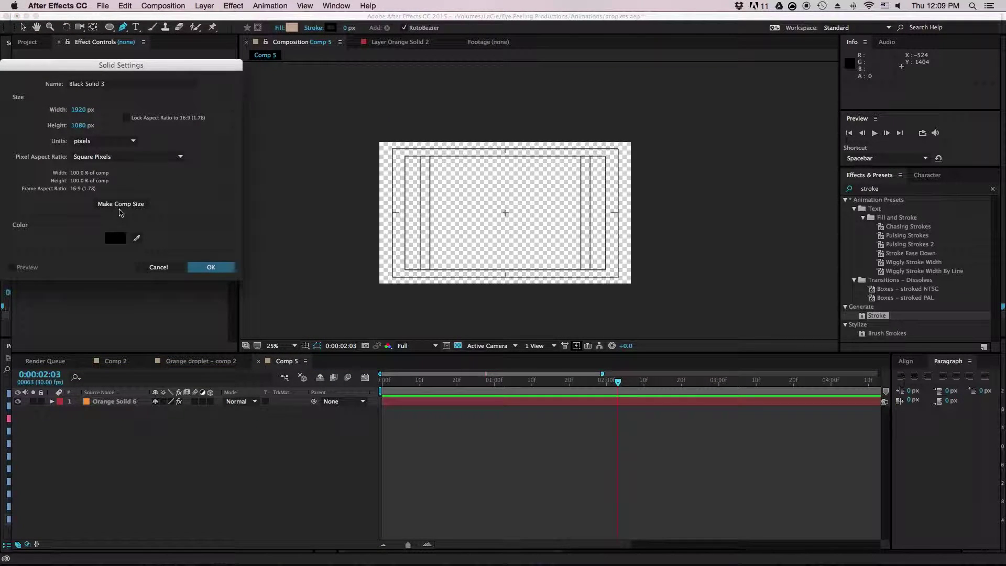
pyautogui.click(211, 268)
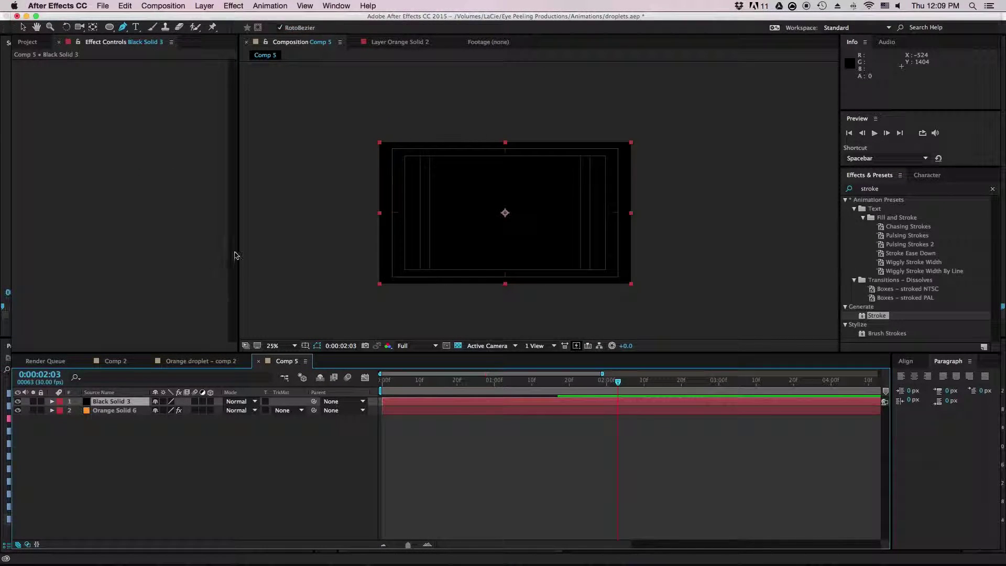
pyautogui.moveTo(462, 384); pyautogui.dragTo(419, 382)
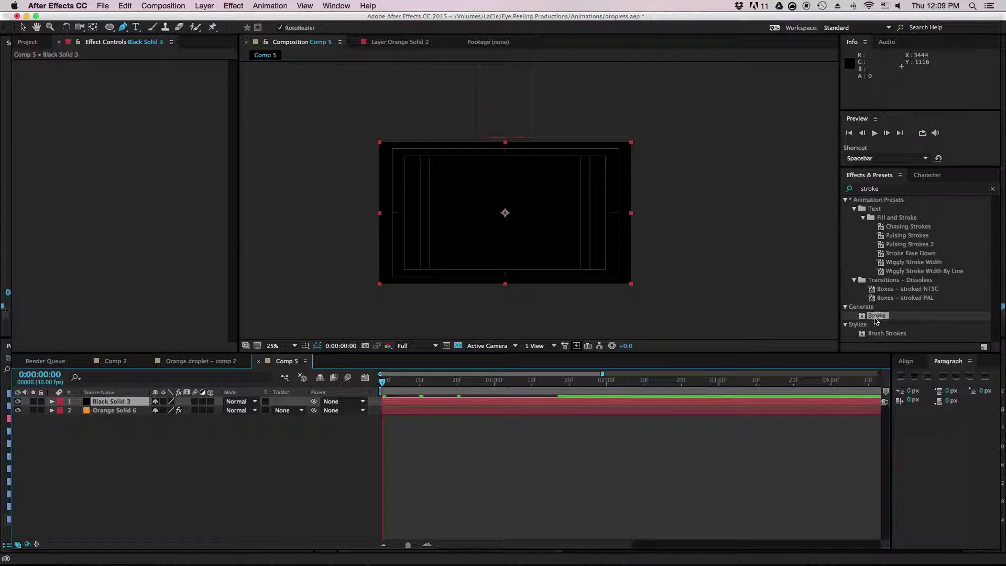
# Find the Stroke effect, apply it to the black solid, and set its paint style to On Transparent.
pyautogui.click(874, 189)
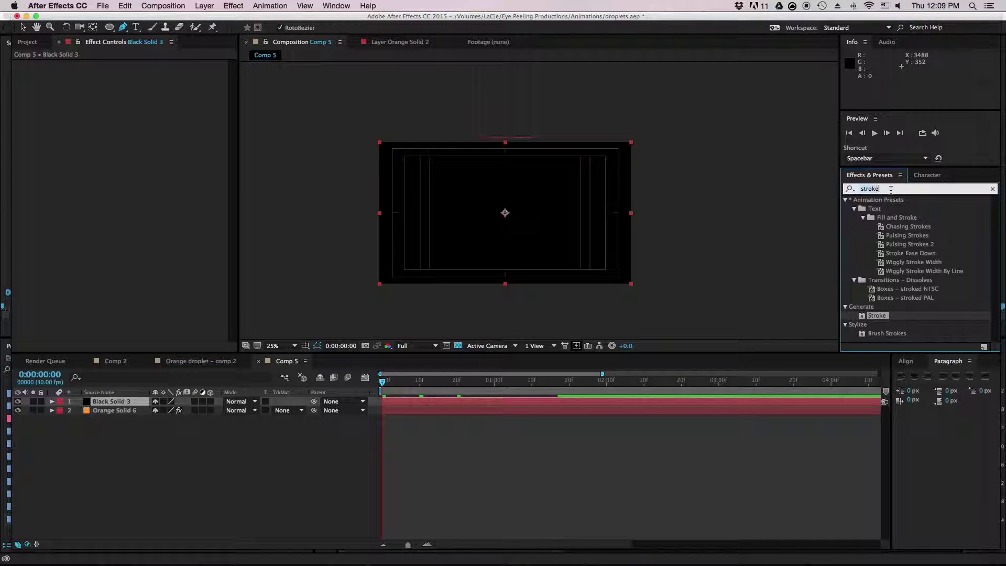
pyautogui.click(993, 189)
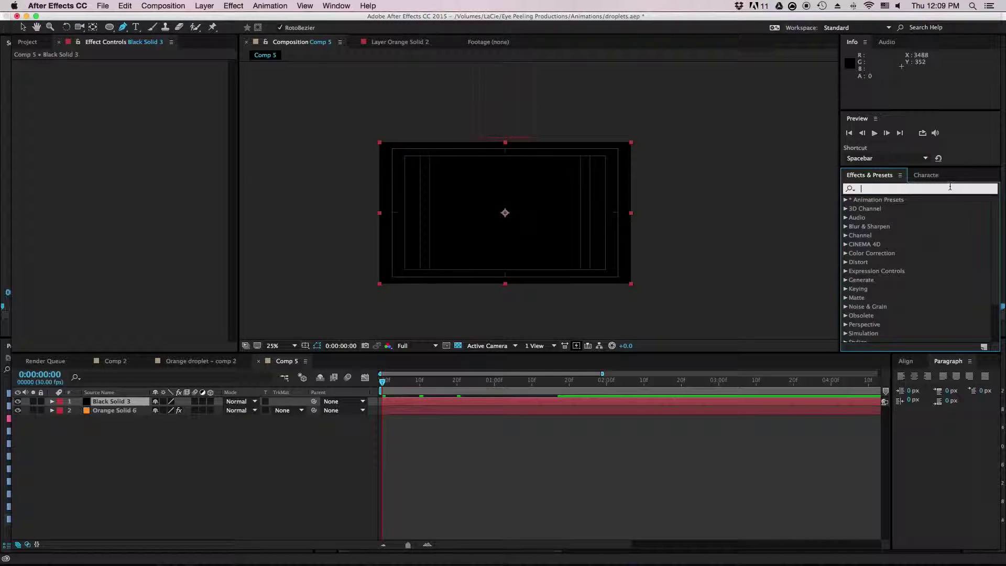
pyautogui.write('stroke')
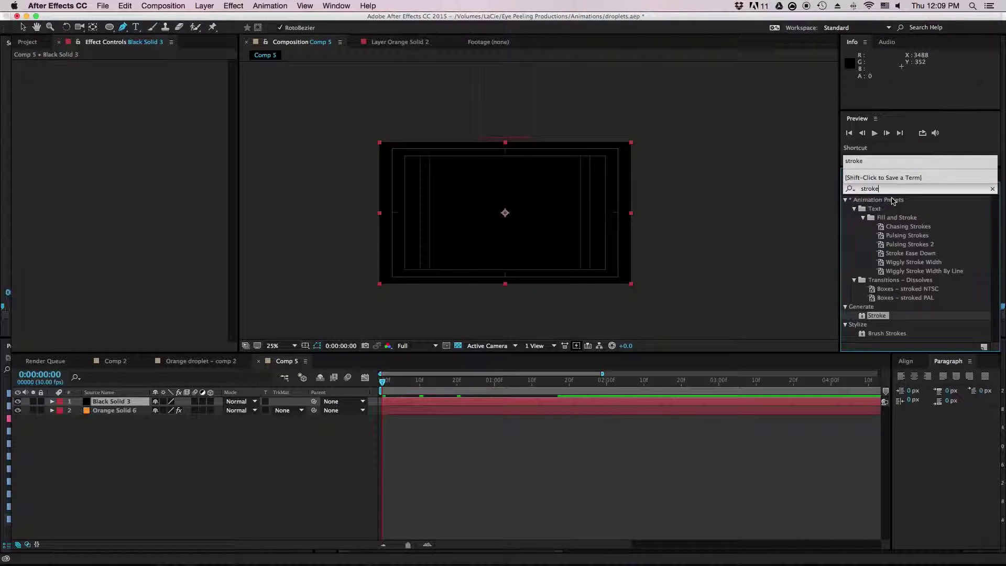
pyautogui.click(883, 328)
pyautogui.click(881, 317)
pyautogui.moveTo(882, 320); pyautogui.dragTo(427, 214)
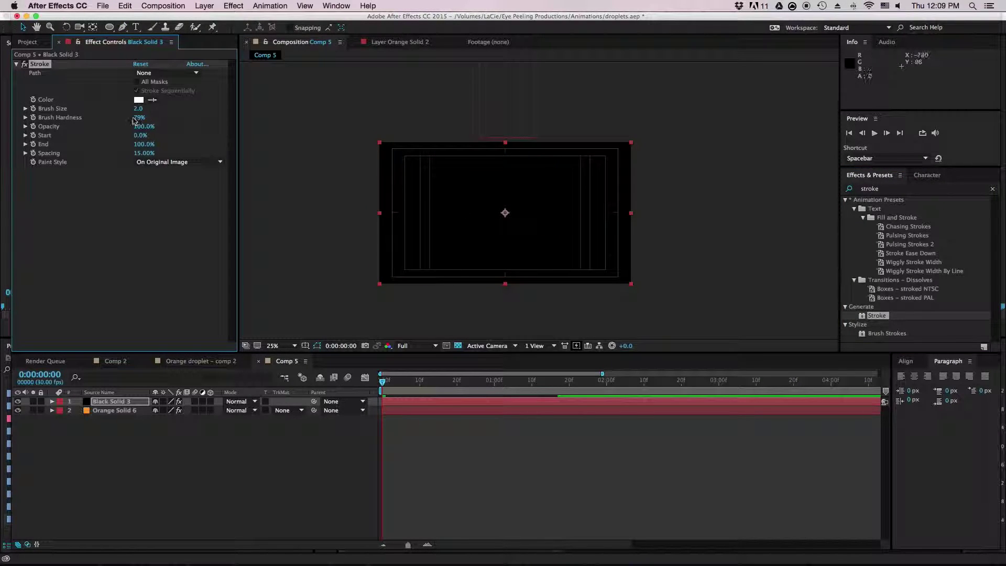
pyautogui.click(178, 162)
pyautogui.click(166, 183)
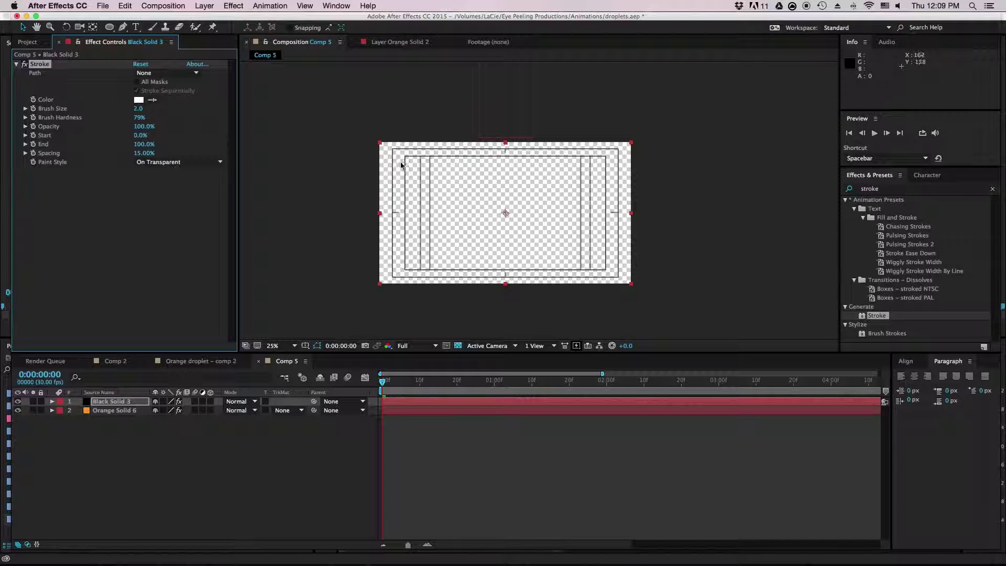
# At 0:00:00:11, draw an open mask path on the black solid along the droplet's lower left edge.
pyautogui.moveTo(480, 187); pyautogui.dragTo(456, 191)
pyautogui.moveTo(382, 381); pyautogui.dragTo(425, 391)
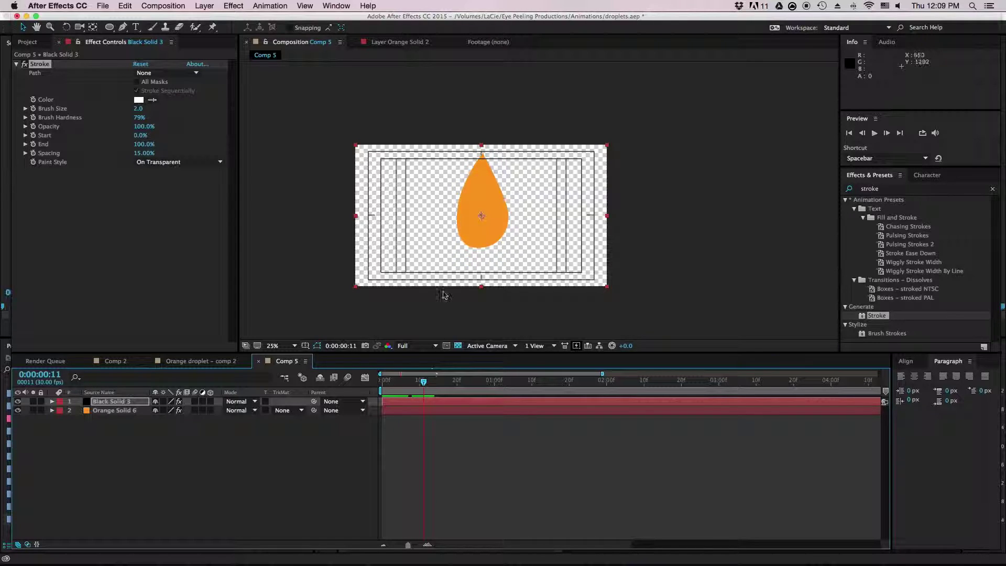
pyautogui.scroll(2, 454, 226)
pyautogui.moveTo(417, 238); pyautogui.dragTo(448, 231)
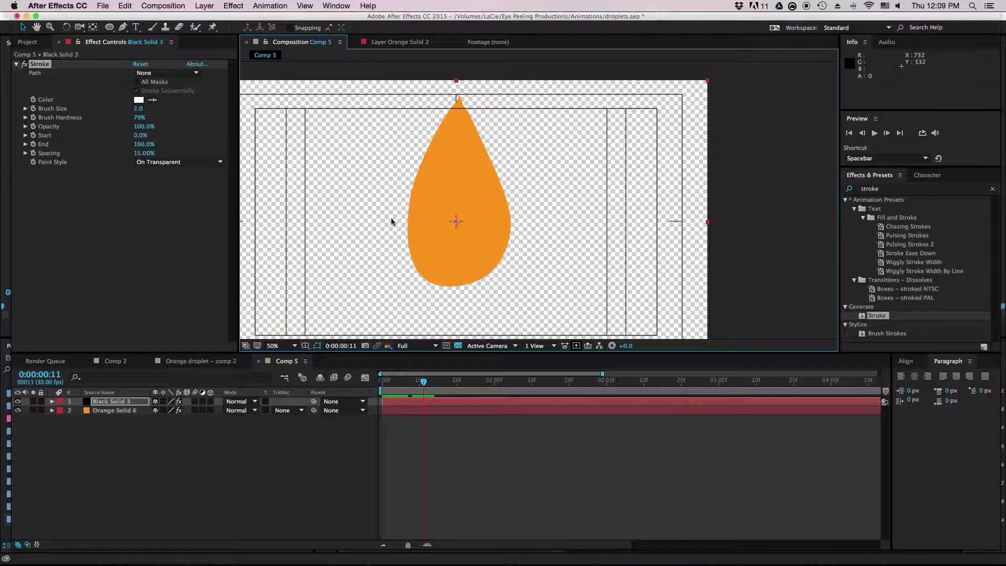
pyautogui.click(123, 26)
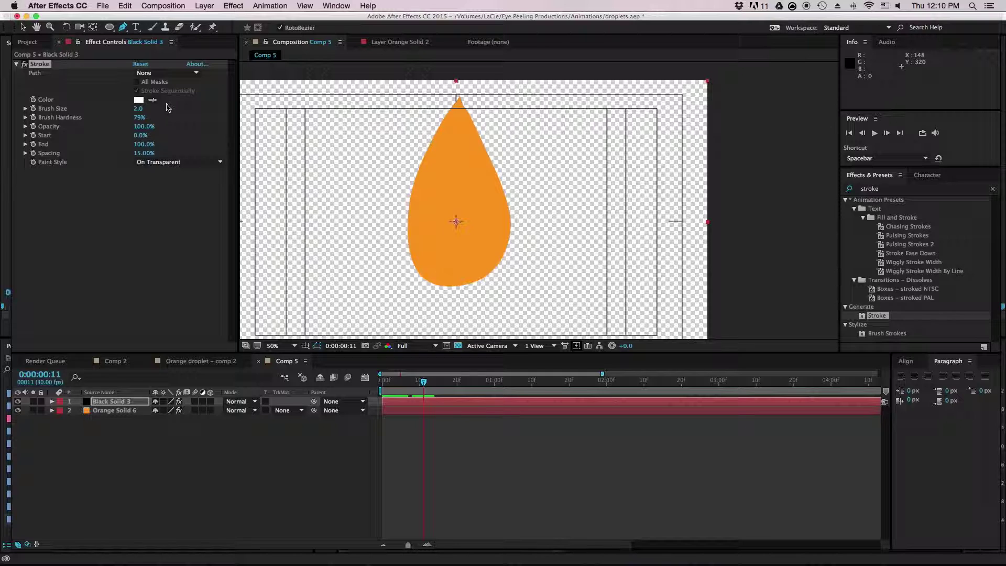
pyautogui.click(409, 281)
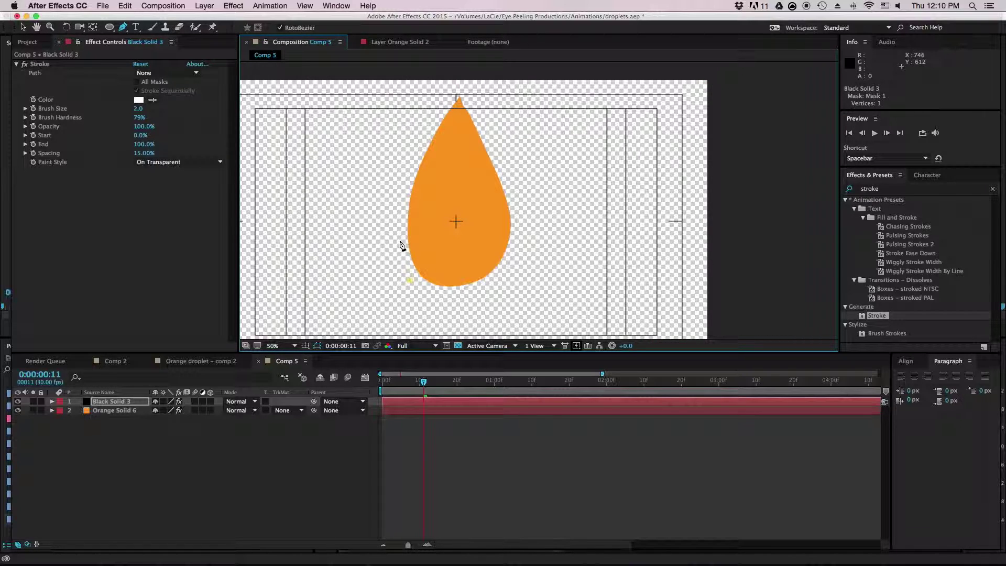
pyautogui.click(407, 205)
pyautogui.press('v')
pyautogui.press('g')
# Draw two more separate open mask paths up the droplet's left side, the last one ending beside the tip.
pyautogui.click(398, 207)
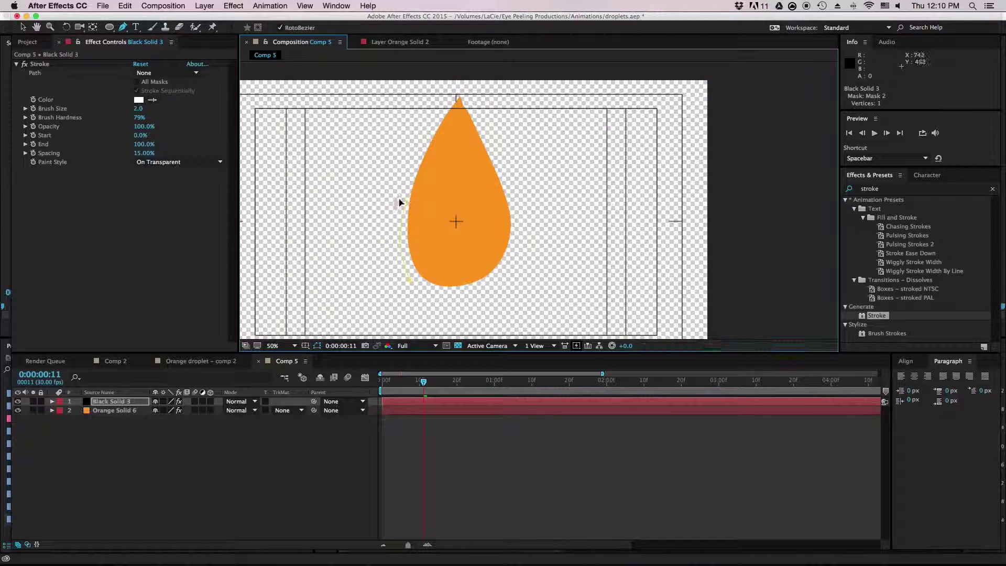
pyautogui.click(408, 164)
pyautogui.press('v')
pyautogui.press('g')
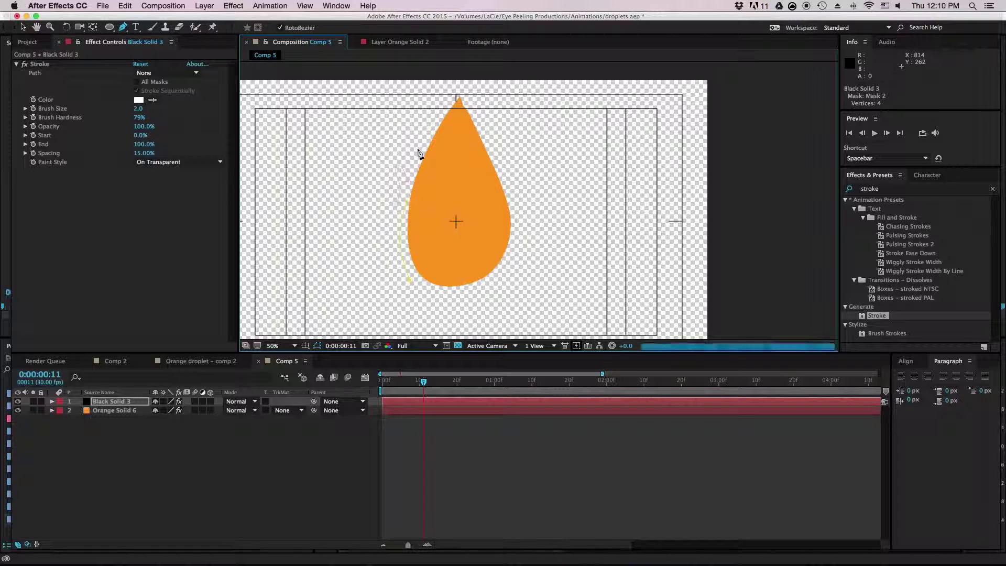
pyautogui.press('super+z')
pyautogui.press('v')
pyautogui.click(388, 149)
pyautogui.press('g')
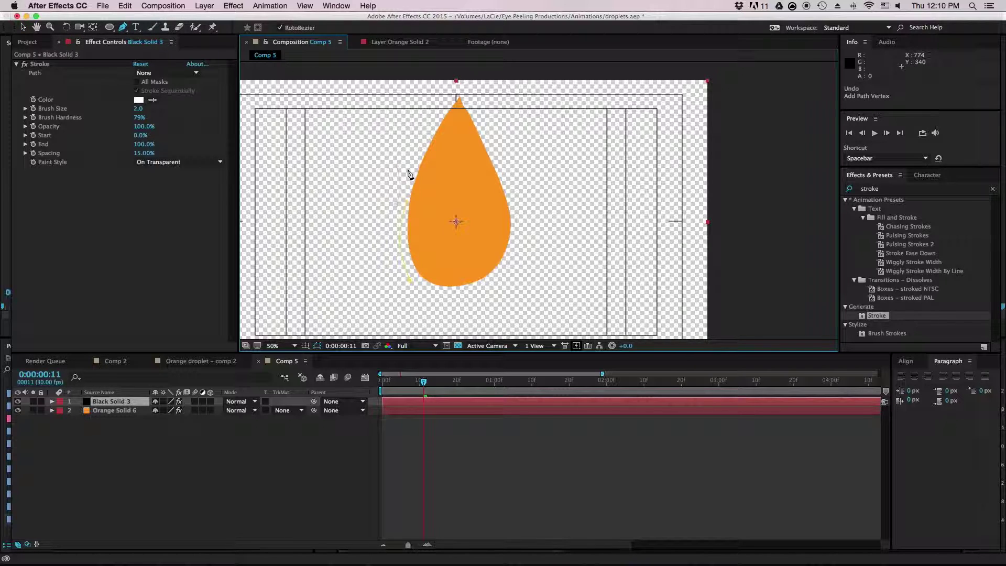
pyautogui.click(409, 173)
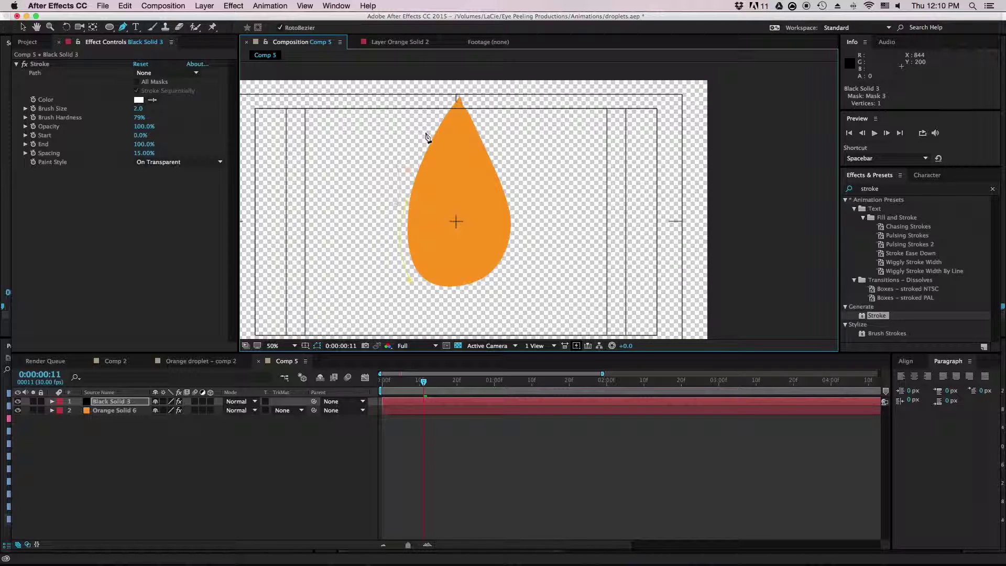
pyautogui.click(423, 90)
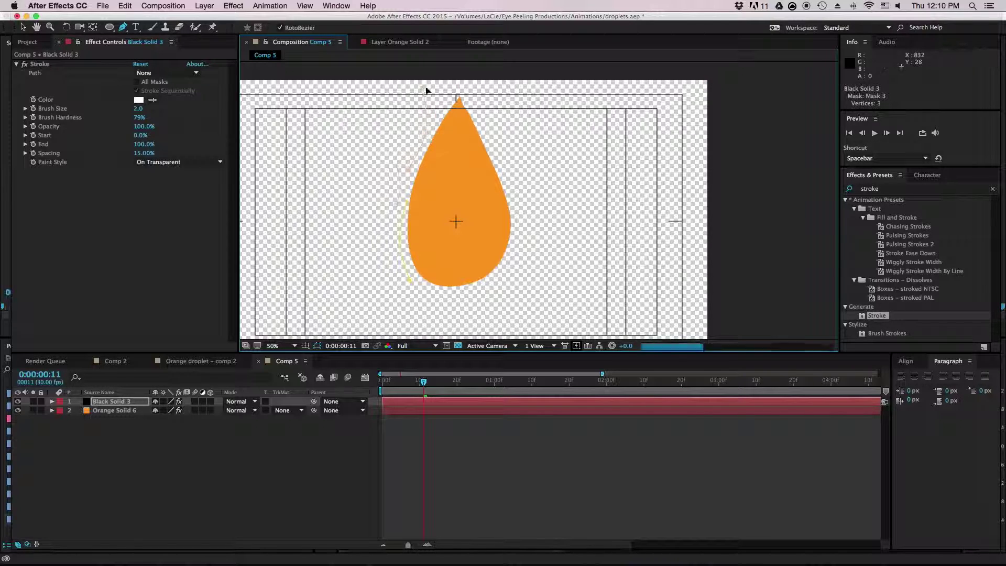
# Set the Stroke paint style to Reveal Original Image and apply the stroke to all masks.
pyautogui.click(202, 162)
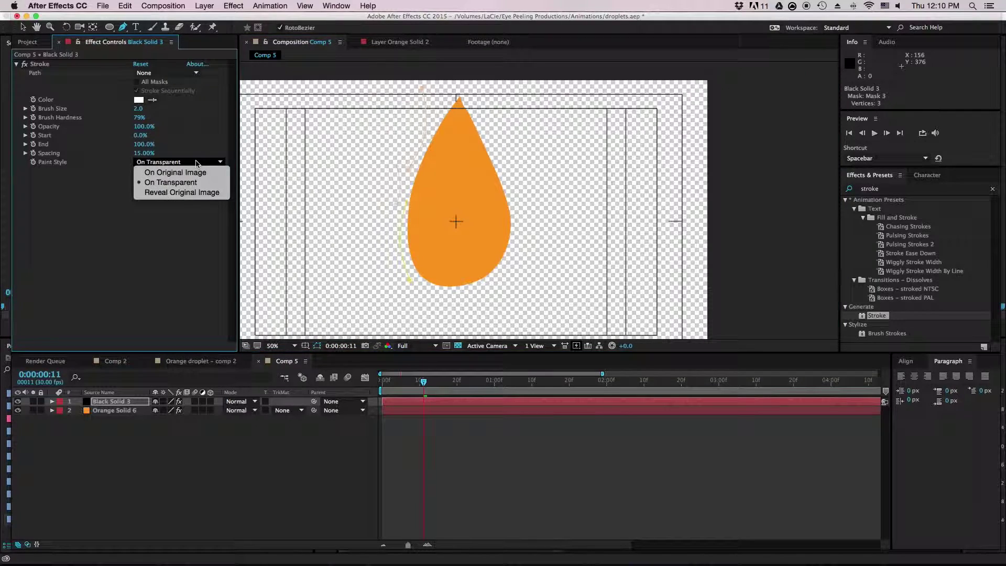
pyautogui.click(191, 193)
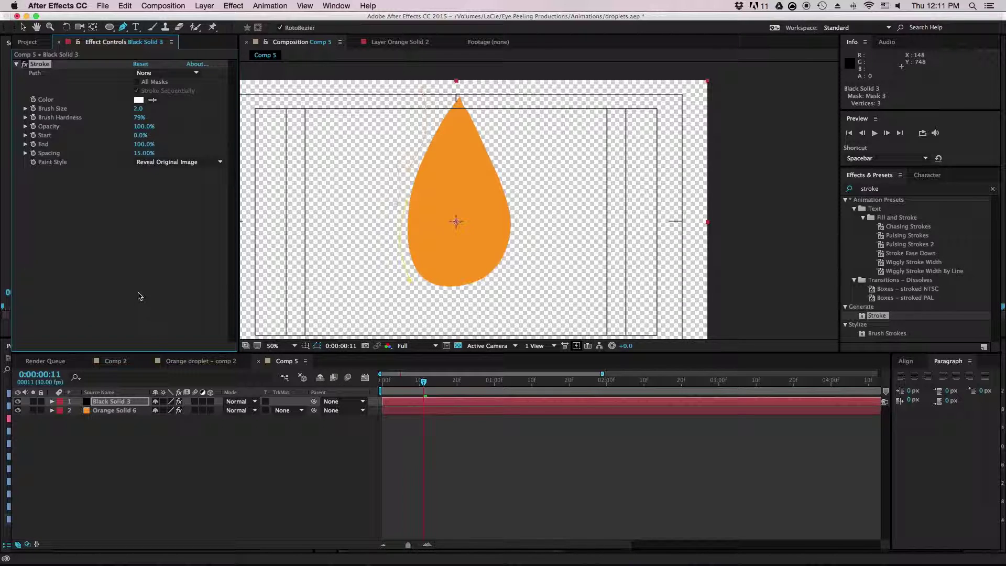
pyautogui.click(137, 81)
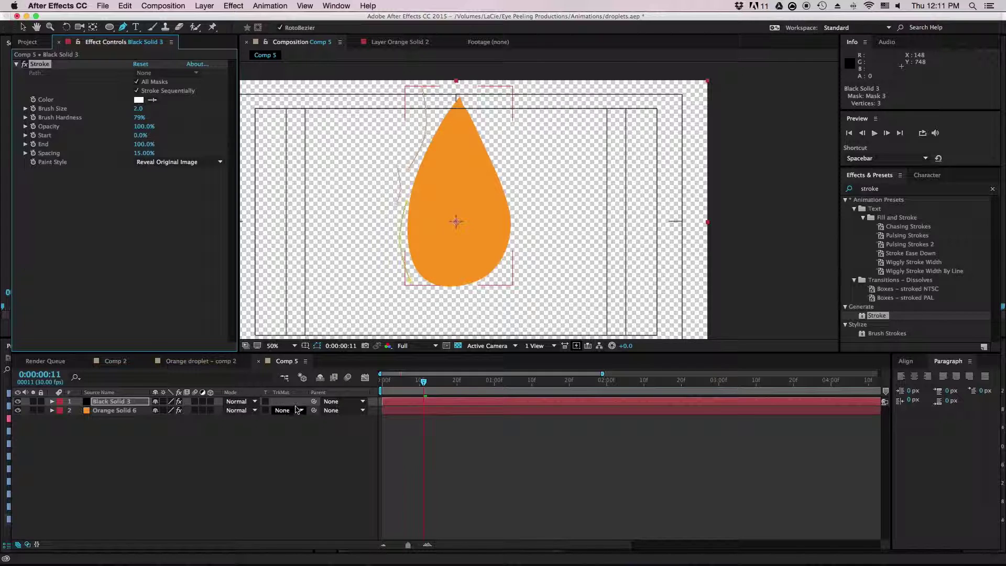
# Parent the black solid to the orange droplet layer and scrub back to 0:00:00:00 to check that the lines follow.
pyautogui.click(314, 401)
pyautogui.moveTo(313, 401); pyautogui.dragTo(127, 416)
pyautogui.moveTo(424, 383)
pyautogui.mouseDown()
pyautogui.moveTo(411, 383)
pyautogui.moveTo(434, 387)
pyautogui.moveTo(424, 391)
pyautogui.mouseUp()
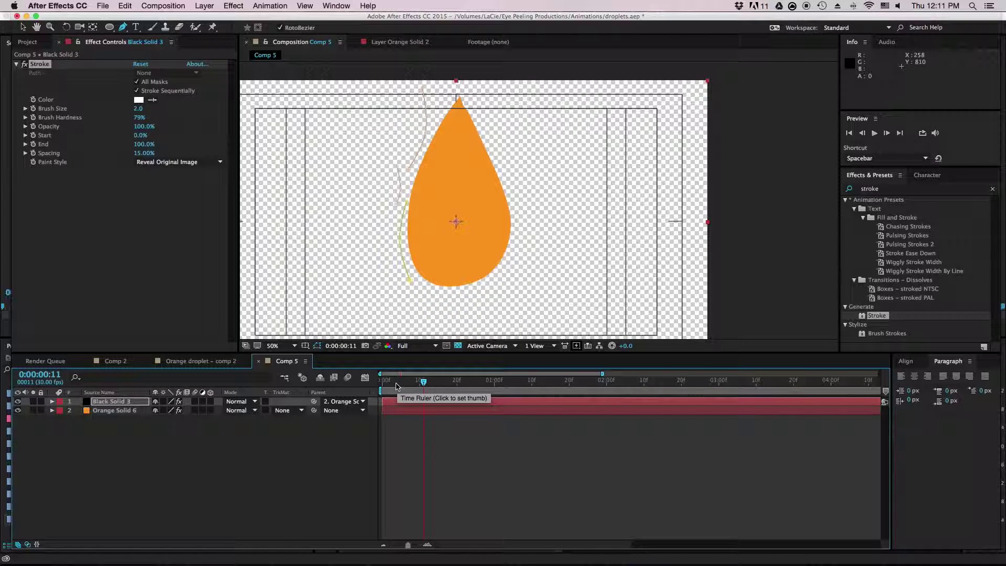
pyautogui.moveTo(396, 386); pyautogui.dragTo(367, 391)
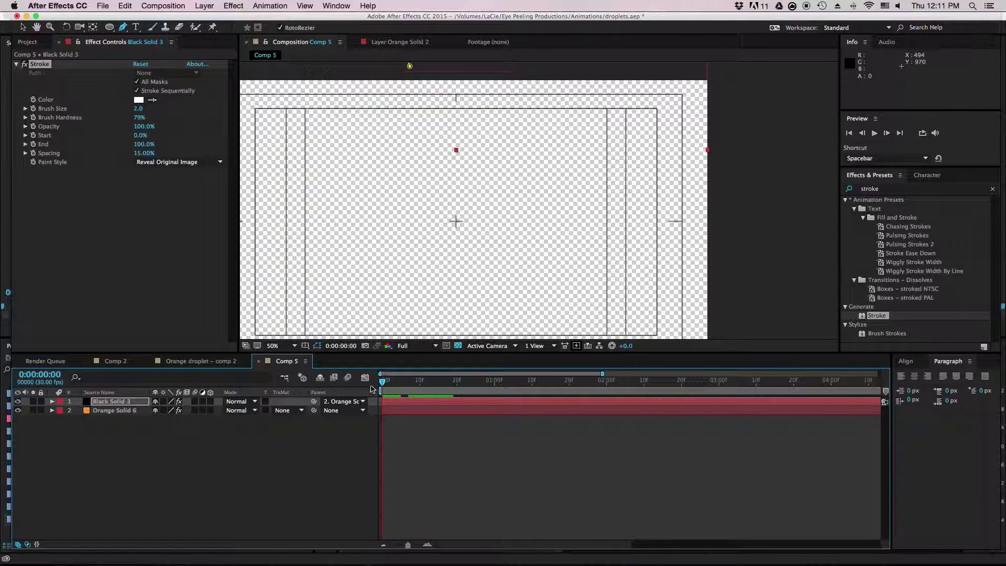
# Keyframe the Stroke's End value at 0% at 0:00:00:07 and show the layer's keyframes.
pyautogui.moveTo(382, 385); pyautogui.dragTo(408, 385)
pyautogui.click(44, 144)
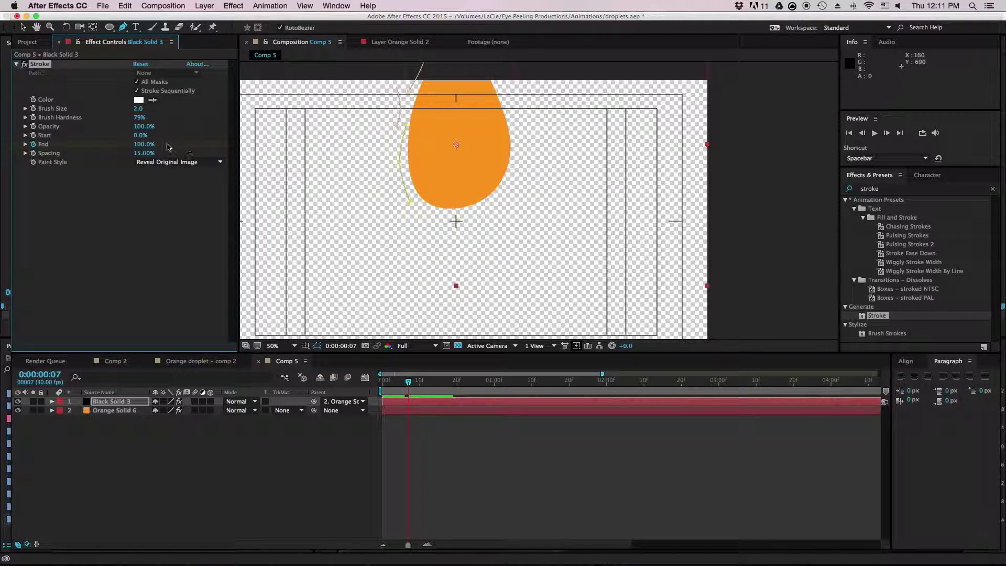
pyautogui.click(144, 144)
pyautogui.write('0')
pyautogui.press('Return')
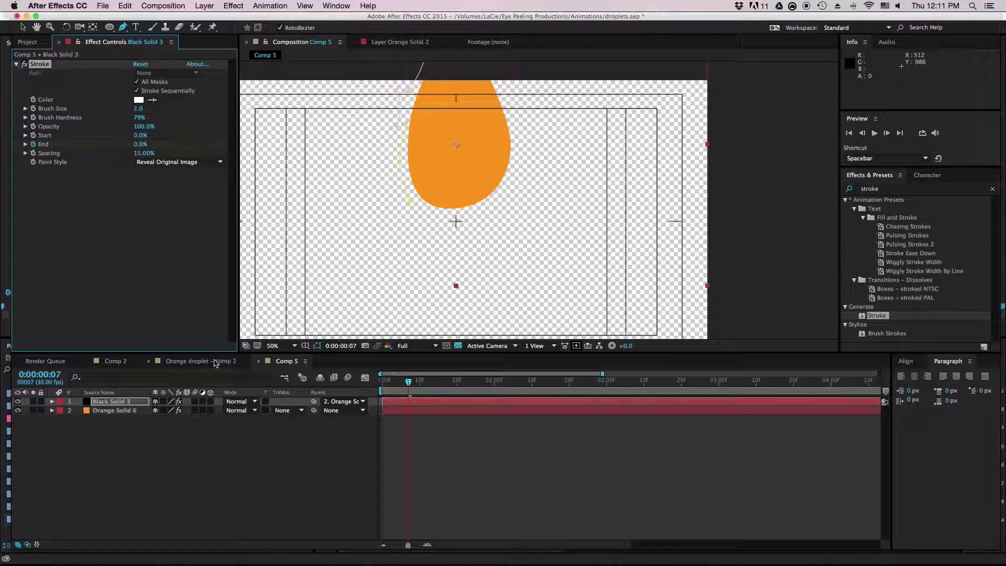
pyautogui.press('u')
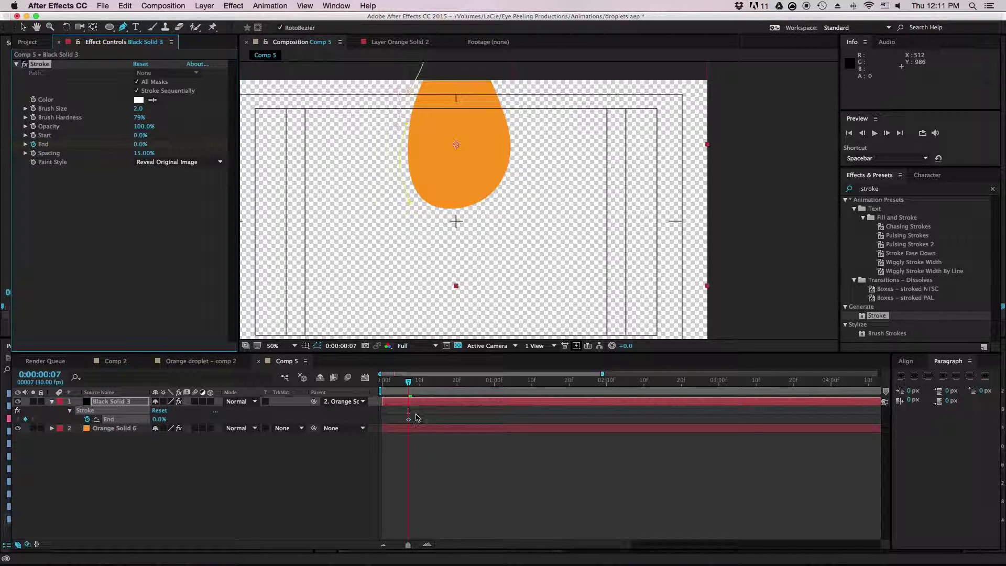
# Set the Stroke's End value to 100% at 0:00:00:12.
pyautogui.moveTo(409, 385); pyautogui.dragTo(415, 385)
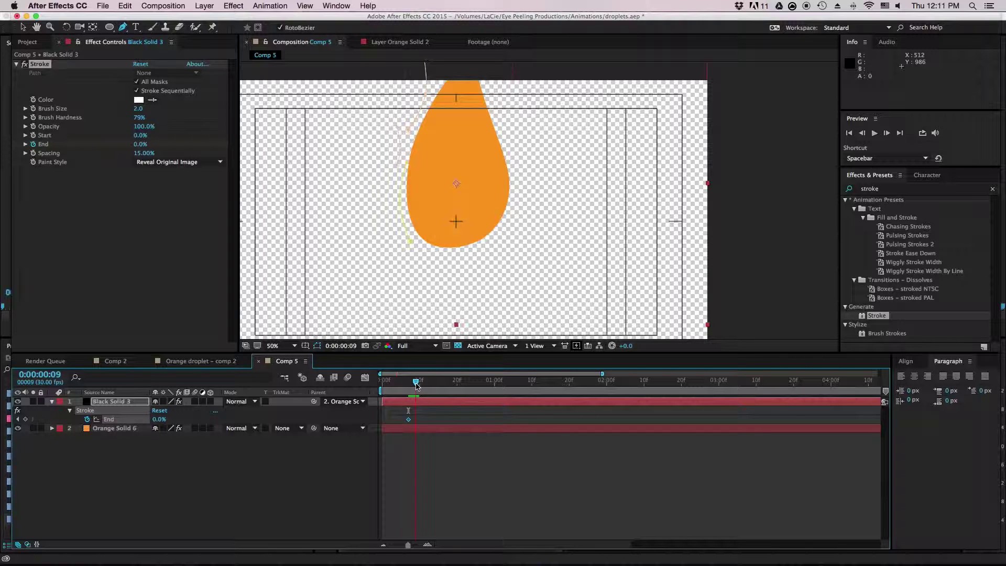
pyautogui.moveTo(416, 386); pyautogui.dragTo(427, 390)
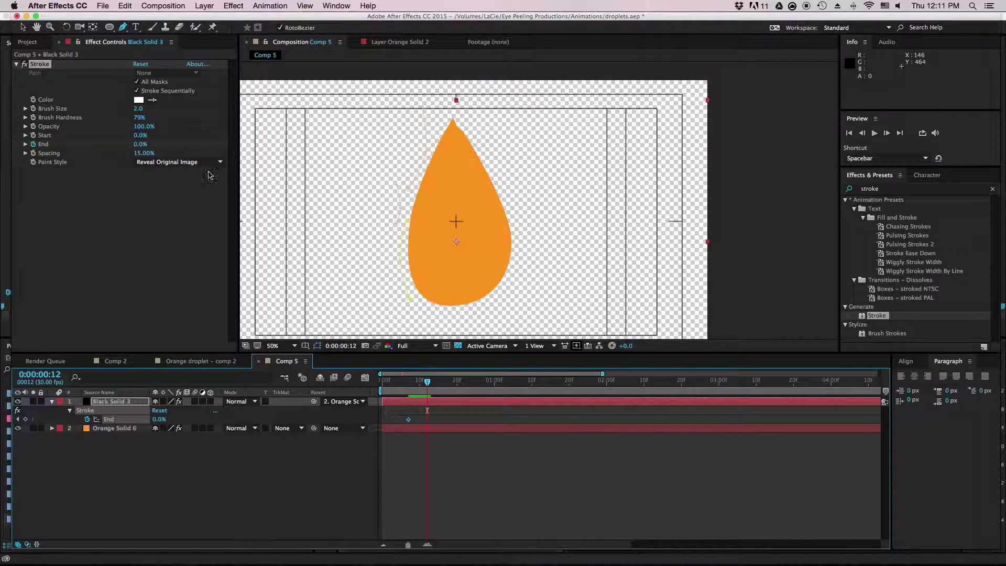
pyautogui.click(140, 145)
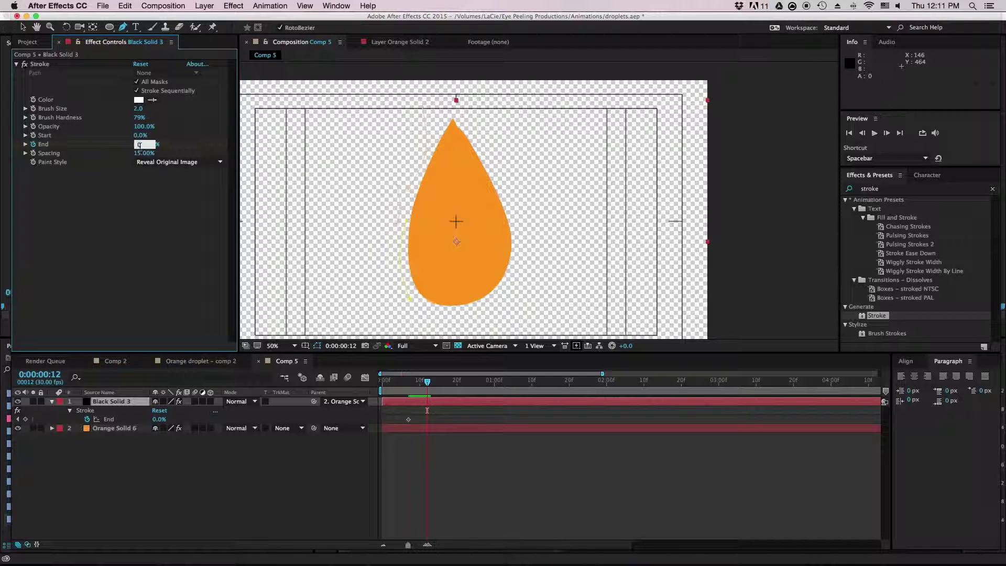
pyautogui.press('Return')
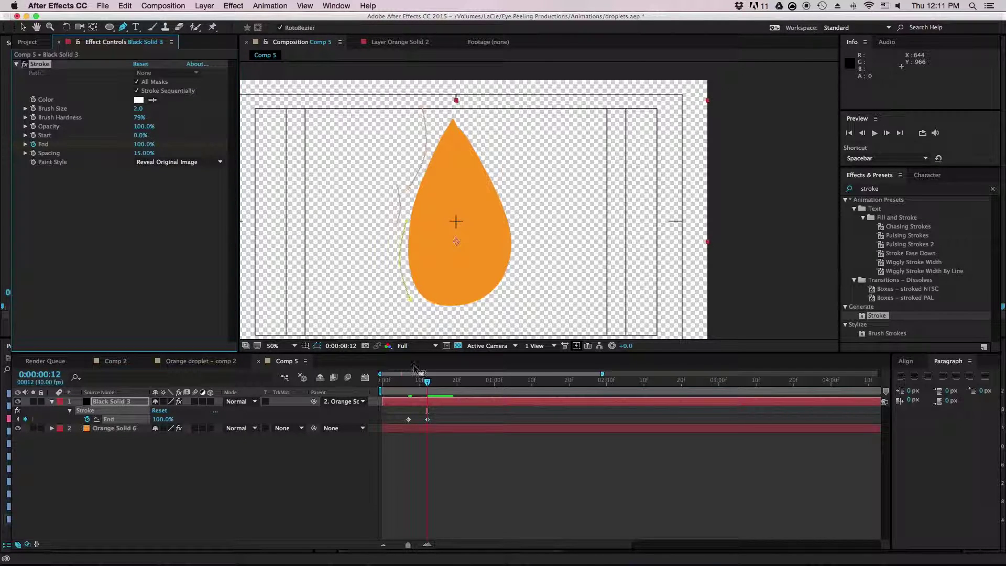
# Keyframe the Stroke's Start value at 0% at 0:00:00:10 and 100% at 0:00:00:15, and show all its keyframes.
pyautogui.moveTo(428, 385); pyautogui.dragTo(419, 385)
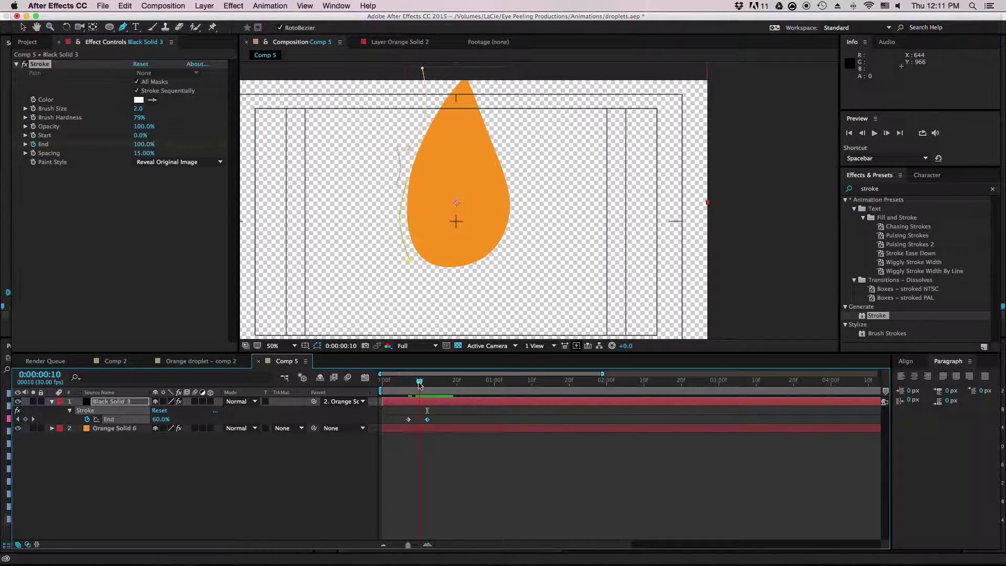
pyautogui.click(33, 135)
pyautogui.moveTo(420, 386); pyautogui.dragTo(437, 386)
pyautogui.click(141, 135)
pyautogui.write('100')
pyautogui.press('Return')
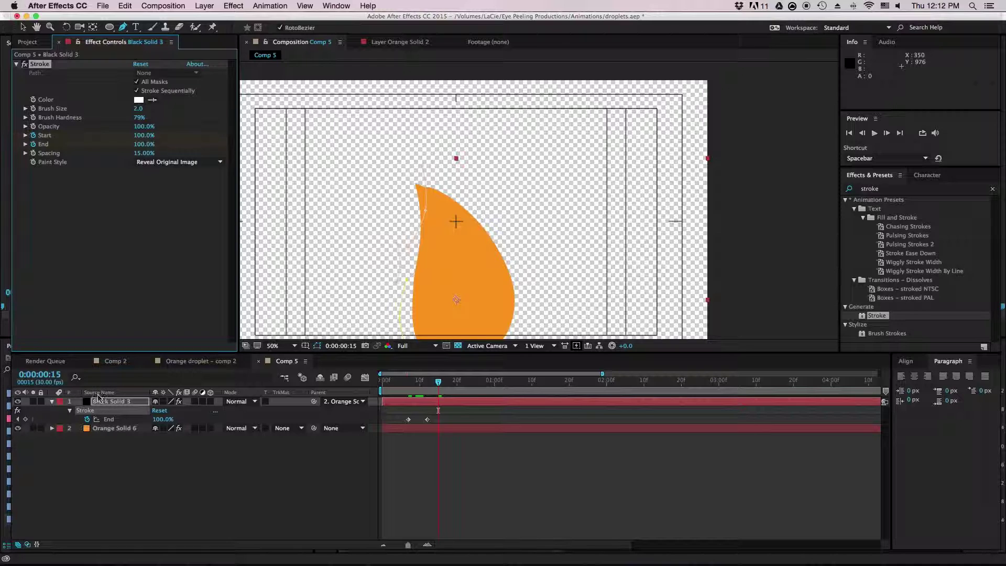
pyautogui.press('u')
# Preview the animation from the start to check the lines drawing on and off beside the droplet.
pyautogui.click(434, 382)
pyautogui.moveTo(435, 383); pyautogui.dragTo(350, 379)
pyautogui.click(318, 244)
pyautogui.press('space')
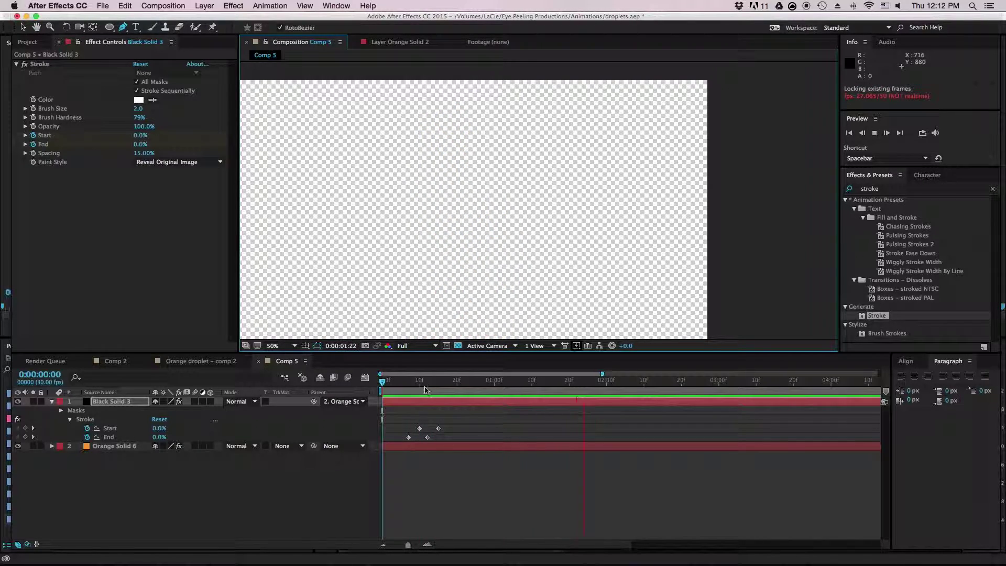
# Retime the Stroke: move the Start keyframes to 0:00:00:12 and 0:00:00:22 and the last End keyframe to 0:00:00:18.
pyautogui.moveTo(382, 381); pyautogui.dragTo(438, 382)
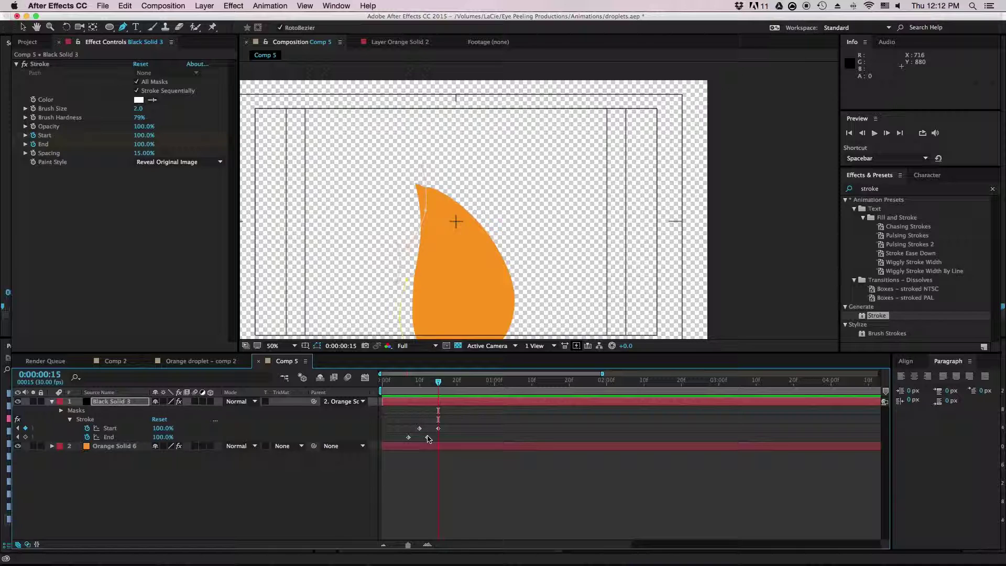
pyautogui.click(427, 438)
pyautogui.moveTo(434, 441)
pyautogui.mouseDown()
pyautogui.moveTo(443, 441)
pyautogui.moveTo(432, 429)
pyautogui.moveTo(409, 432)
pyautogui.moveTo(464, 430)
pyautogui.moveTo(410, 440)
pyautogui.moveTo(420, 443)
pyautogui.mouseUp()
pyautogui.click(444, 431)
pyautogui.click(450, 430)
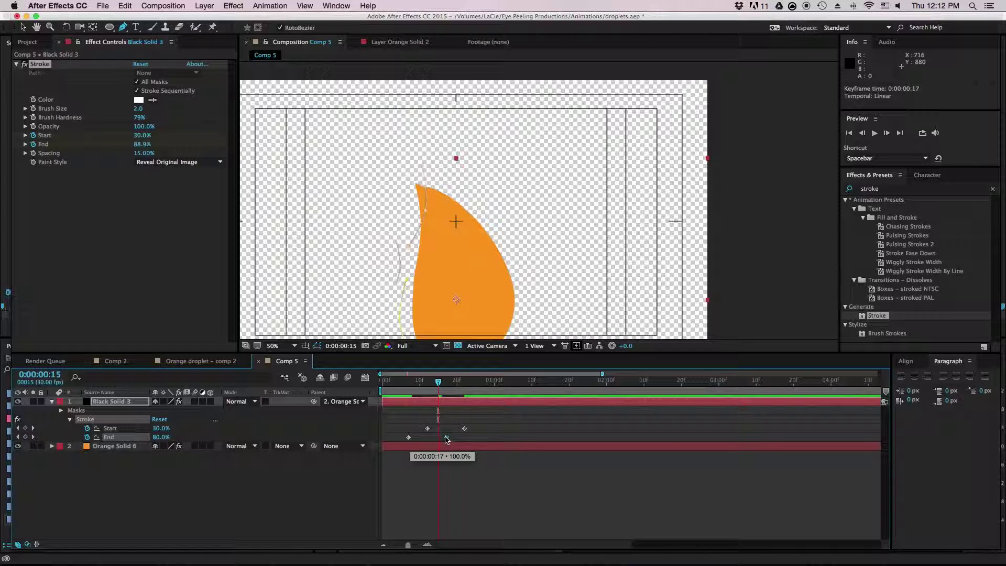
pyautogui.moveTo(446, 439); pyautogui.dragTo(448, 438)
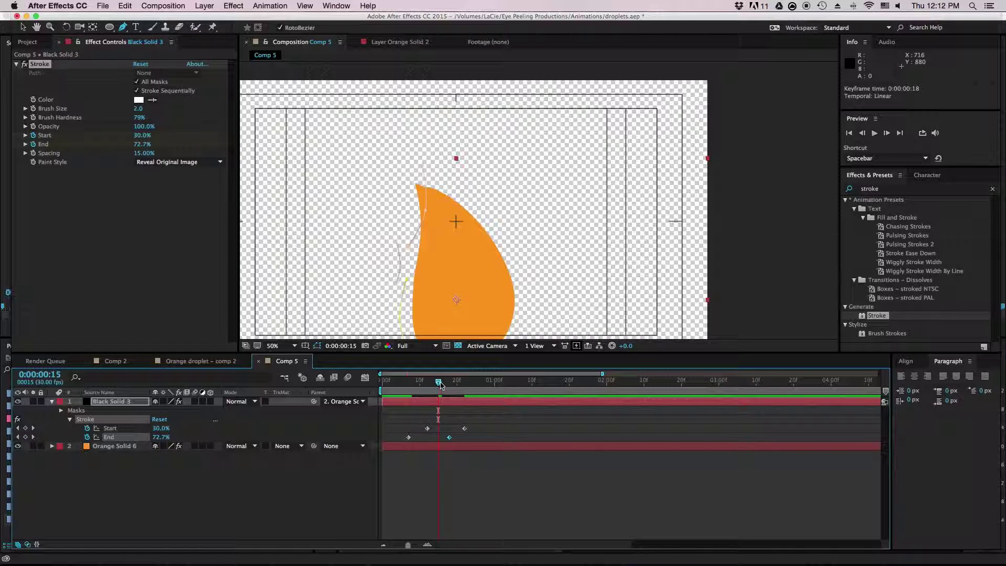
# Scrub and play the animation from the start to check the slower line timing.
pyautogui.moveTo(440, 384)
pyautogui.mouseDown()
pyautogui.moveTo(408, 389)
pyautogui.moveTo(449, 397)
pyautogui.mouseUp()
pyautogui.moveTo(449, 398); pyautogui.dragTo(402, 399)
pyautogui.press('space')
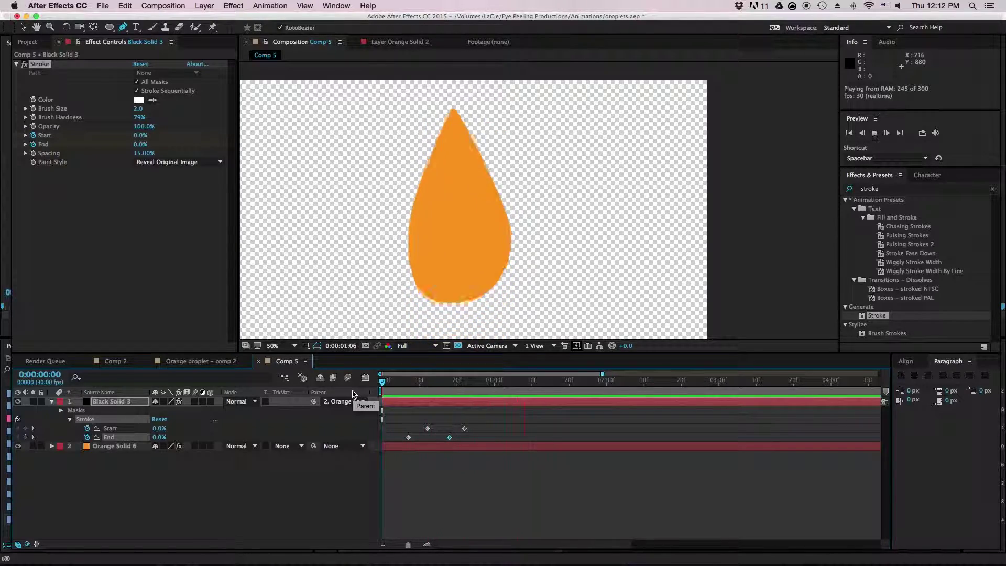
pyautogui.press('space')
# Trim the black solid's out point to 0:00:00:22.
pyautogui.moveTo(490, 387); pyautogui.dragTo(466, 391)
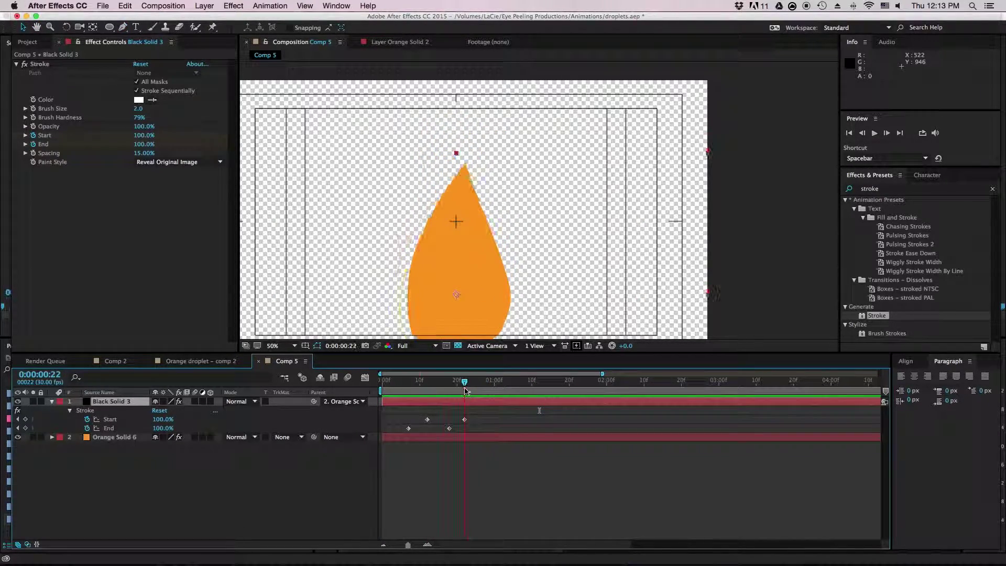
pyautogui.press(']')
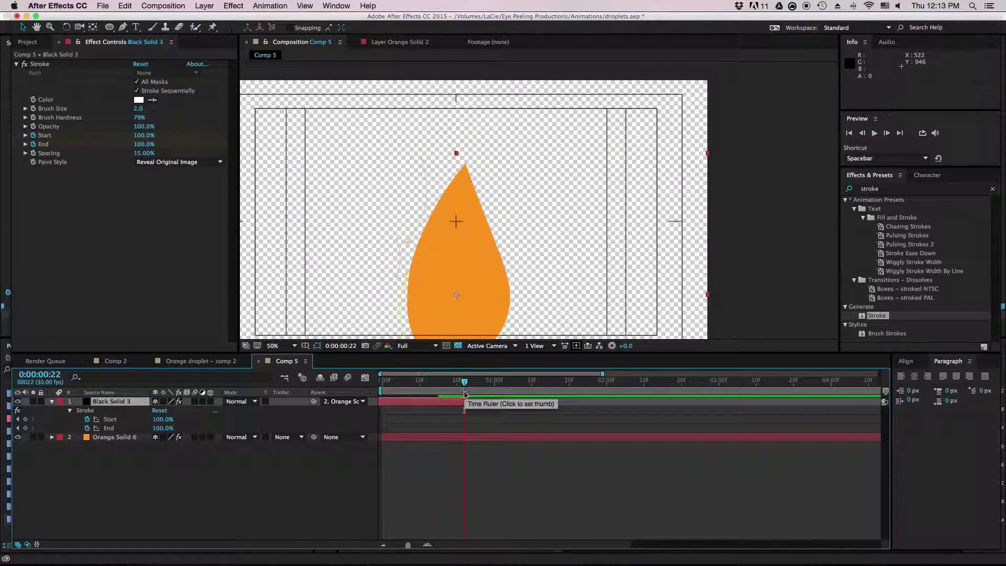
# Undo the last trim, then trim the black solid's out point to 0:00:00:22 and its in point to 0:00:00:07.
pyautogui.press('super+z')
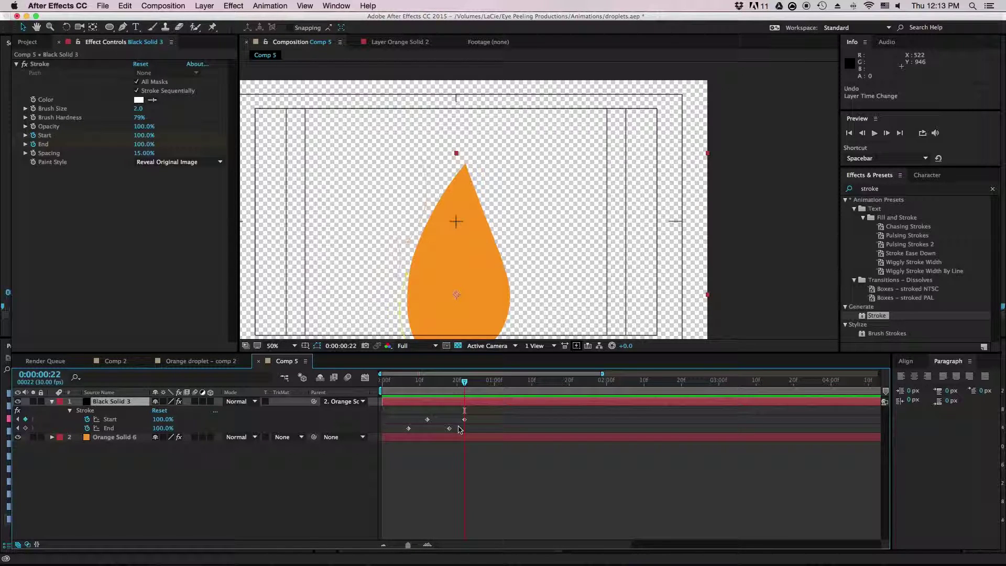
pyautogui.hotkey('alt', ']')
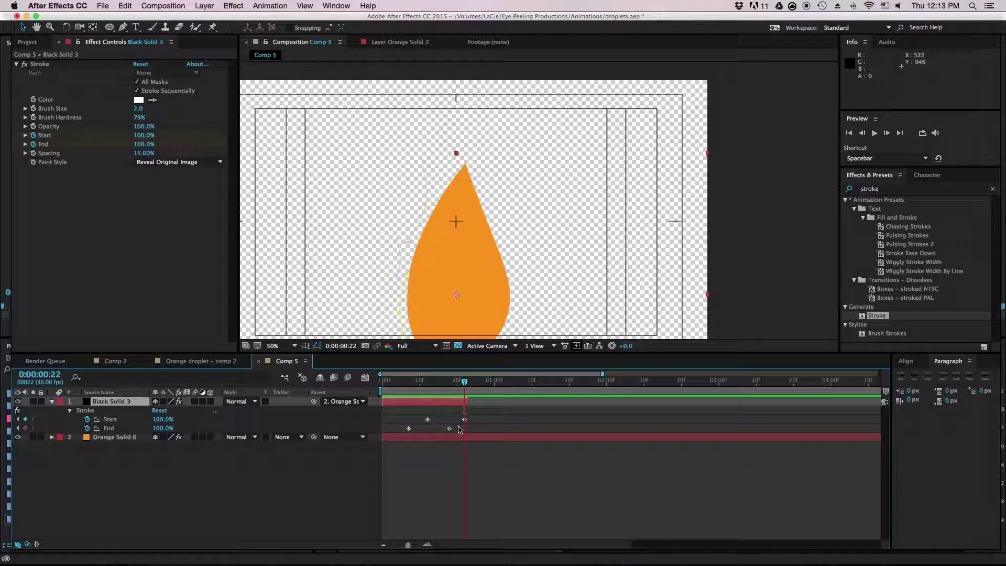
pyautogui.moveTo(433, 379); pyautogui.dragTo(409, 386)
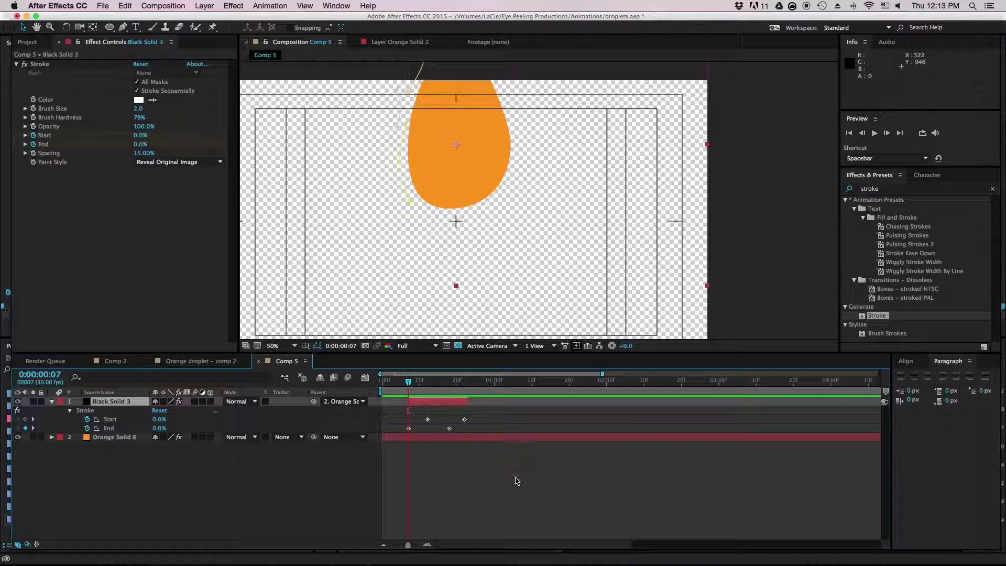
# Duplicate the trimmed black solid, move the copy to start at 0:00:00:23, and preview the result.
pyautogui.click(52, 402)
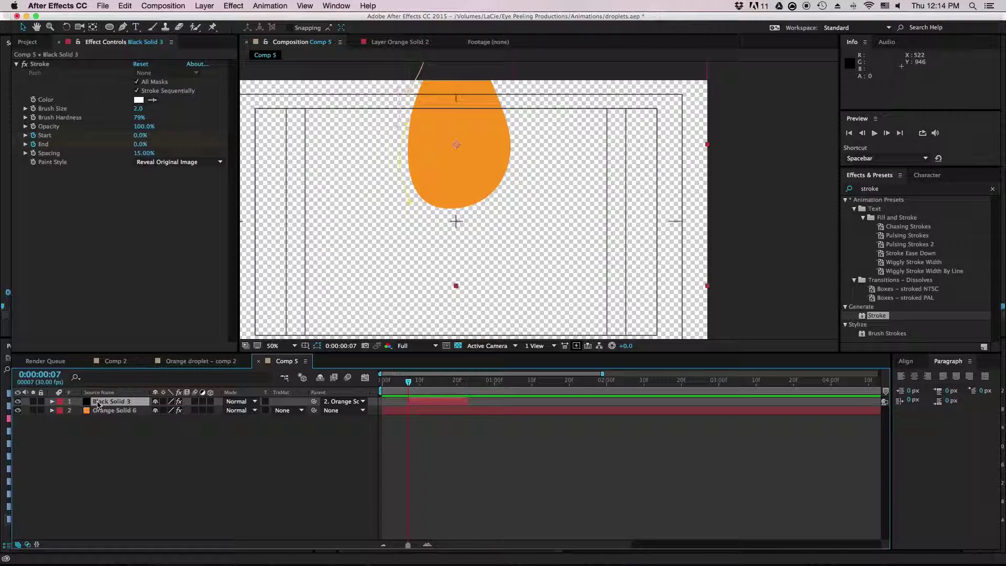
pyautogui.press('super+d')
pyautogui.moveTo(413, 401); pyautogui.dragTo(481, 407)
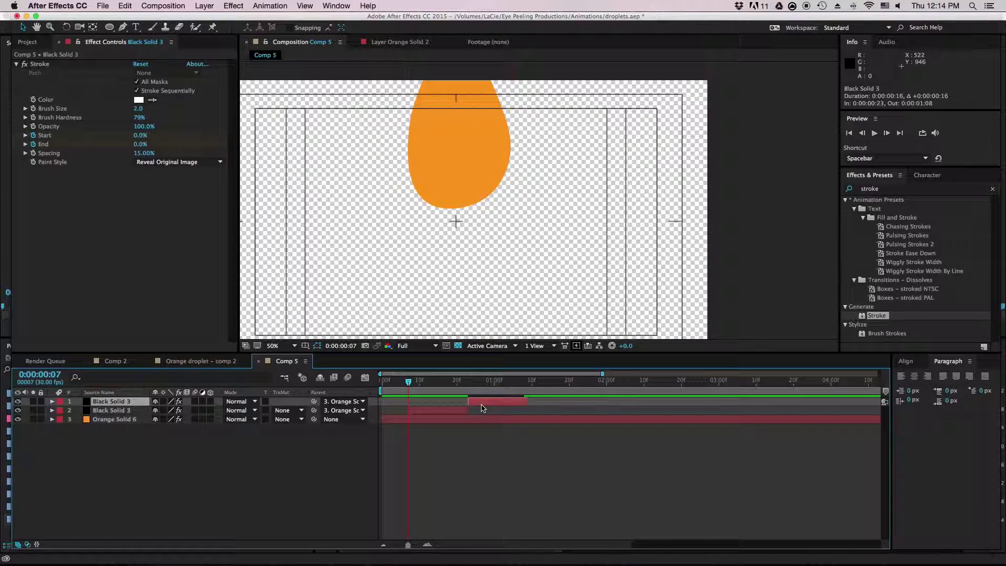
pyautogui.press('space')
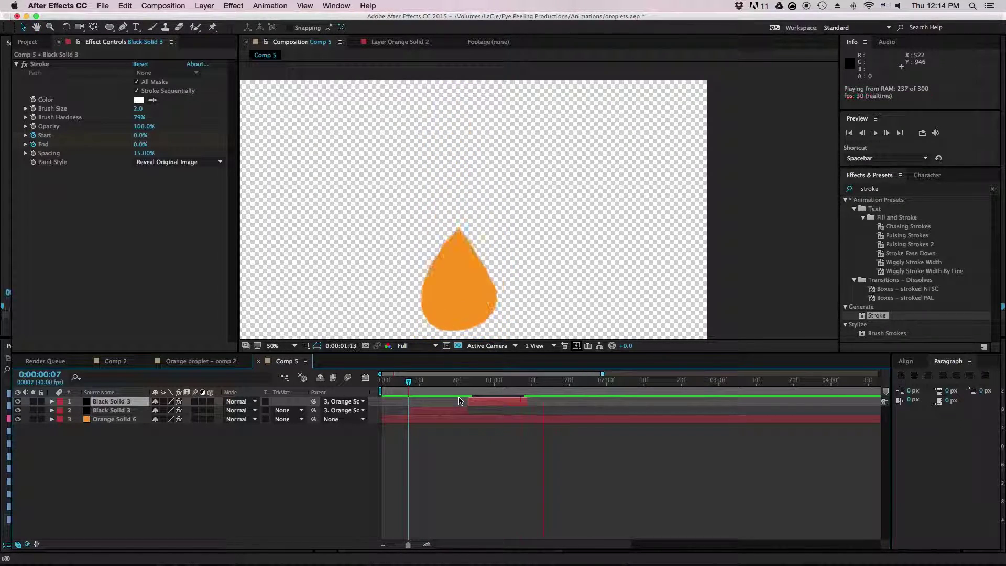
pyautogui.press('space')
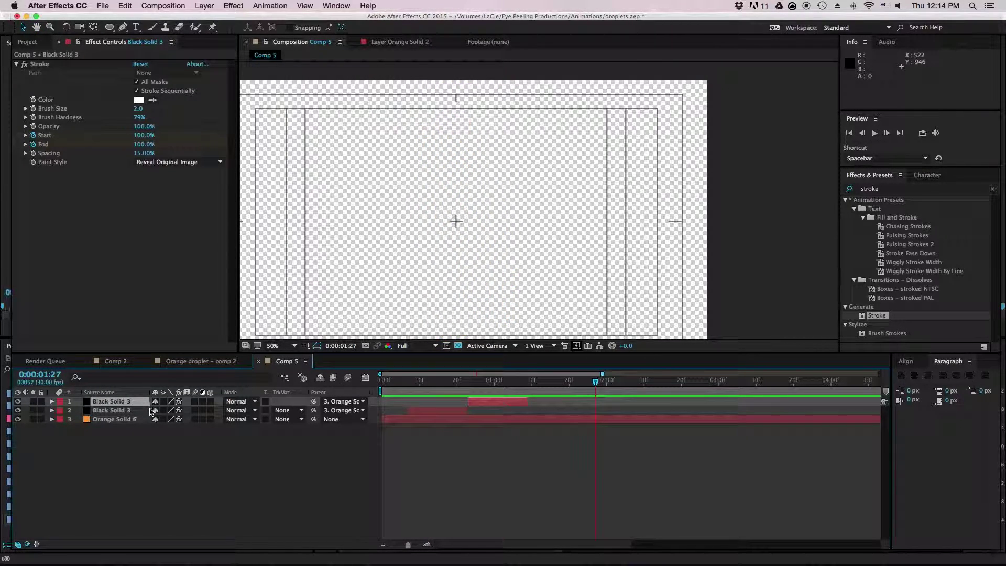
# Duplicate the second black solid twice, place the copies end to end after it, and delete the last copy.
pyautogui.press('super+d')
pyautogui.press('super+d')
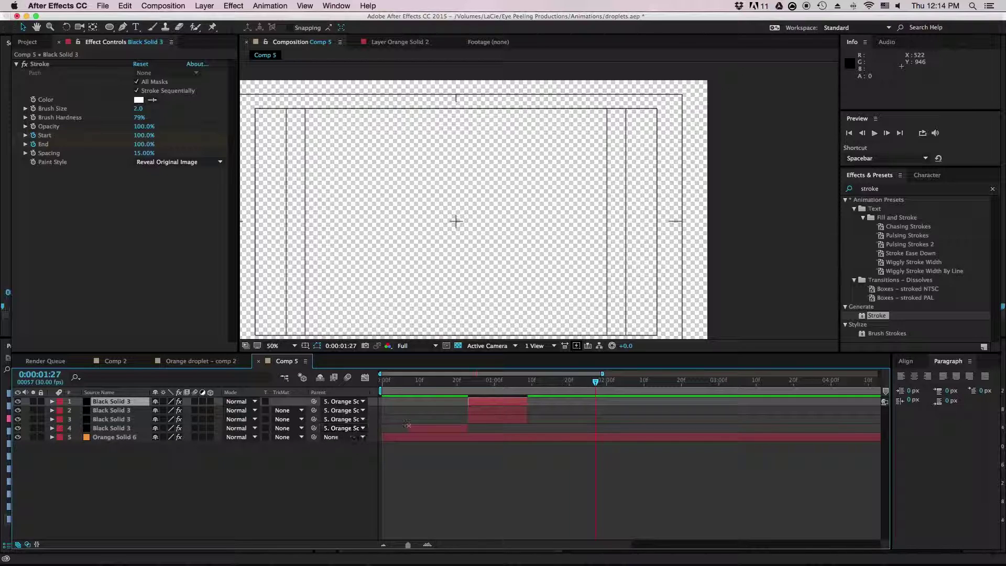
pyautogui.moveTo(478, 410)
pyautogui.mouseDown()
pyautogui.moveTo(537, 413)
pyautogui.moveTo(540, 385)
pyautogui.moveTo(583, 387)
pyautogui.moveTo(539, 386)
pyautogui.moveTo(611, 409)
pyautogui.mouseUp()
pyautogui.click(515, 405)
pyautogui.moveTo(540, 384); pyautogui.dragTo(564, 403)
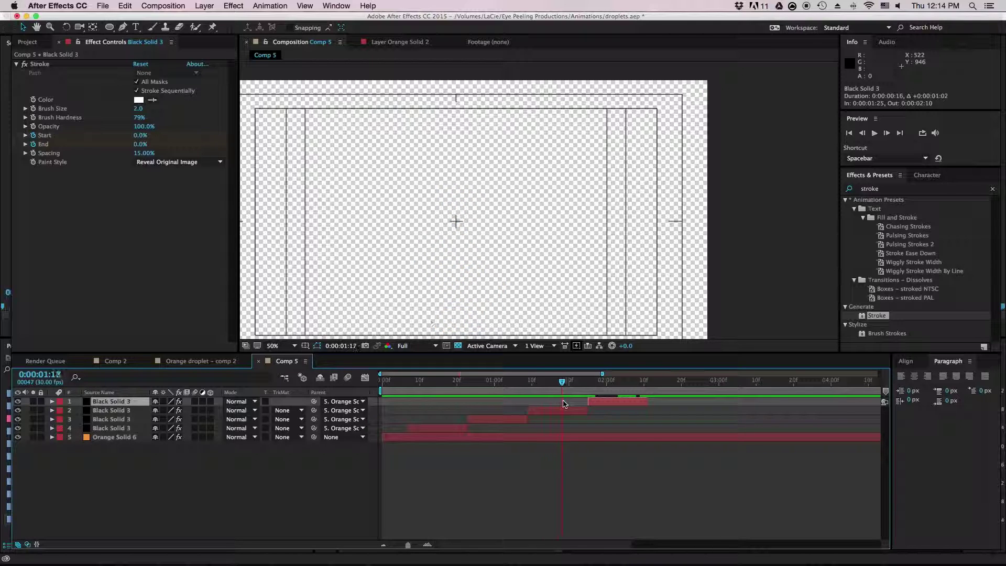
pyautogui.press('Delete')
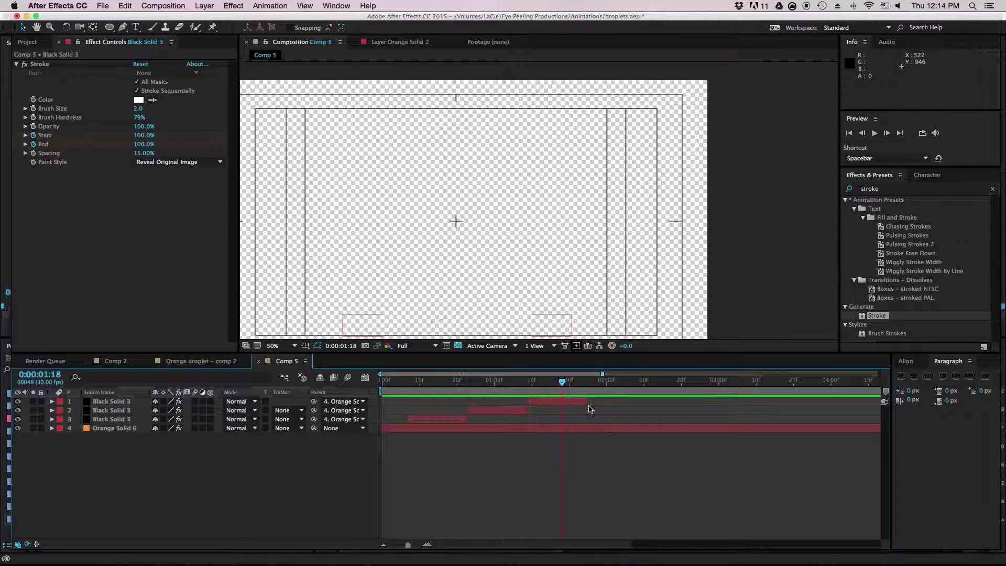
# Play and scrub the animation from the start to check the repeating motion lines beside the droplet.
pyautogui.press('space')
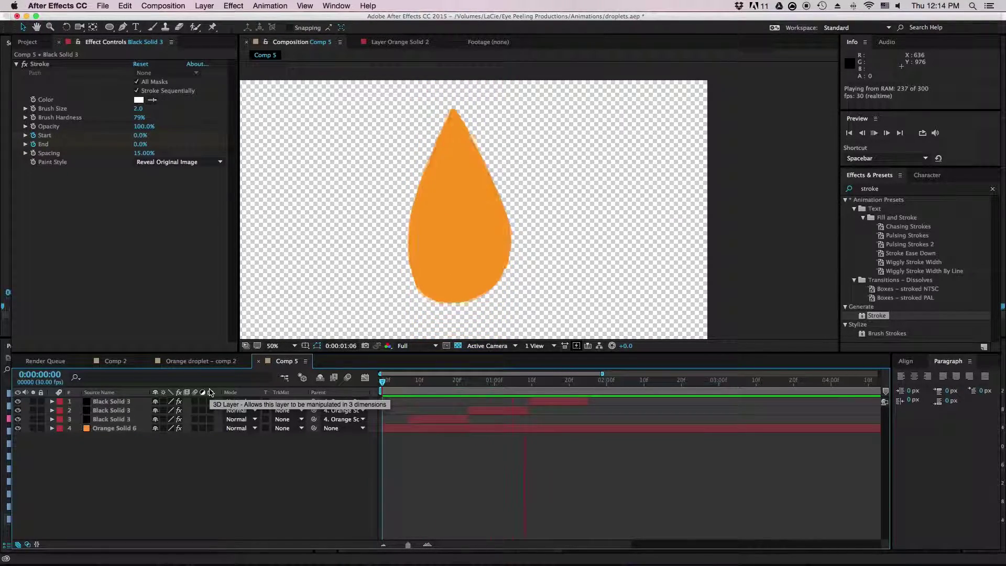
pyautogui.press('space')
pyautogui.moveTo(432, 378); pyautogui.dragTo(321, 392)
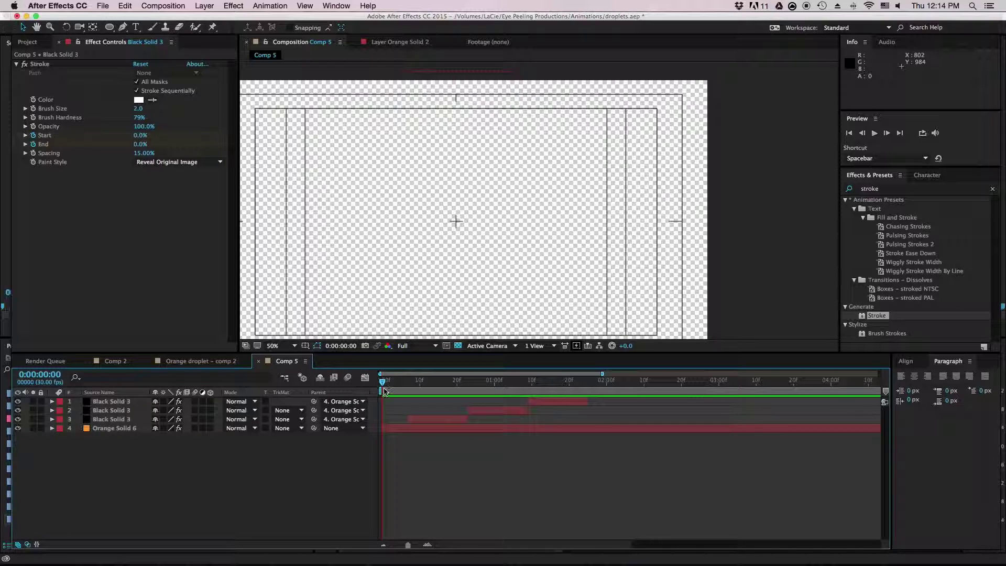
pyautogui.moveTo(399, 381); pyautogui.dragTo(233, 389)
# Create a new black solid layer with the playhead at 0:00:00:20 for the lines on the droplet's other side.
pyautogui.moveTo(382, 382); pyautogui.dragTo(457, 381)
pyautogui.click(204, 6)
pyautogui.moveTo(210, 18)
pyautogui.click(355, 32)
pyautogui.click(212, 267)
# Apply the Stroke effect to Black Solid 4 and set its Paint Style to Reveal Original Image.
pyautogui.moveTo(393, 235)
pyautogui.mouseDown()
pyautogui.moveTo(379, 184)
pyautogui.moveTo(413, 195)
pyautogui.mouseUp()
pyautogui.moveTo(876, 316)
pyautogui.mouseDown()
pyautogui.moveTo(733, 263)
pyautogui.moveTo(32, 202)
pyautogui.mouseUp()
pyautogui.click(170, 162)
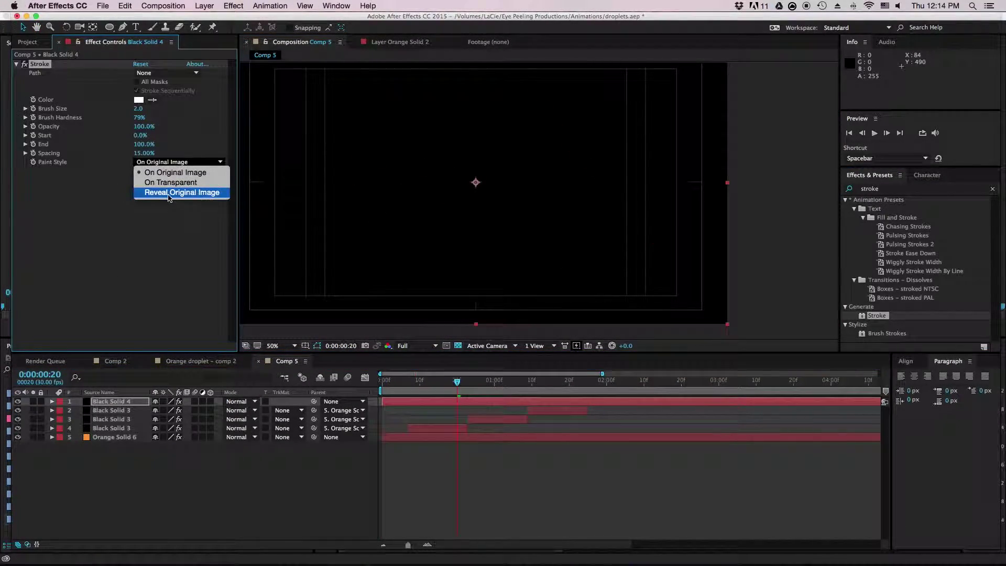
pyautogui.click(169, 192)
# Draw a curved three-point Pen mask along the droplet's lower right edge on Black Solid 4 at 0:00:01:07.
pyautogui.moveTo(495, 254); pyautogui.dragTo(439, 200)
pyautogui.moveTo(457, 382); pyautogui.dragTo(520, 381)
pyautogui.moveTo(431, 226); pyautogui.dragTo(457, 298)
pyautogui.click(123, 27)
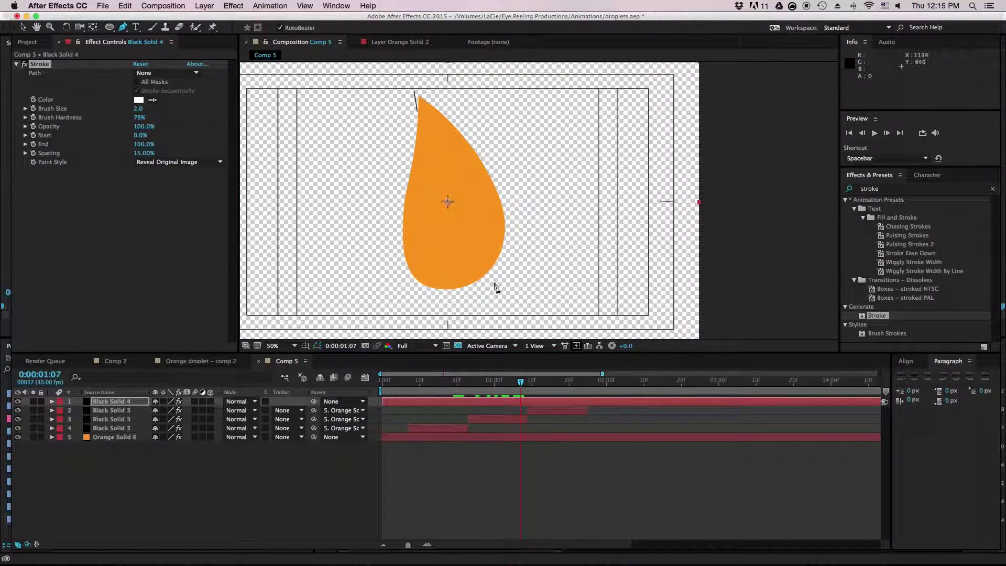
pyautogui.click(494, 282)
pyautogui.click(515, 258)
pyautogui.click(511, 226)
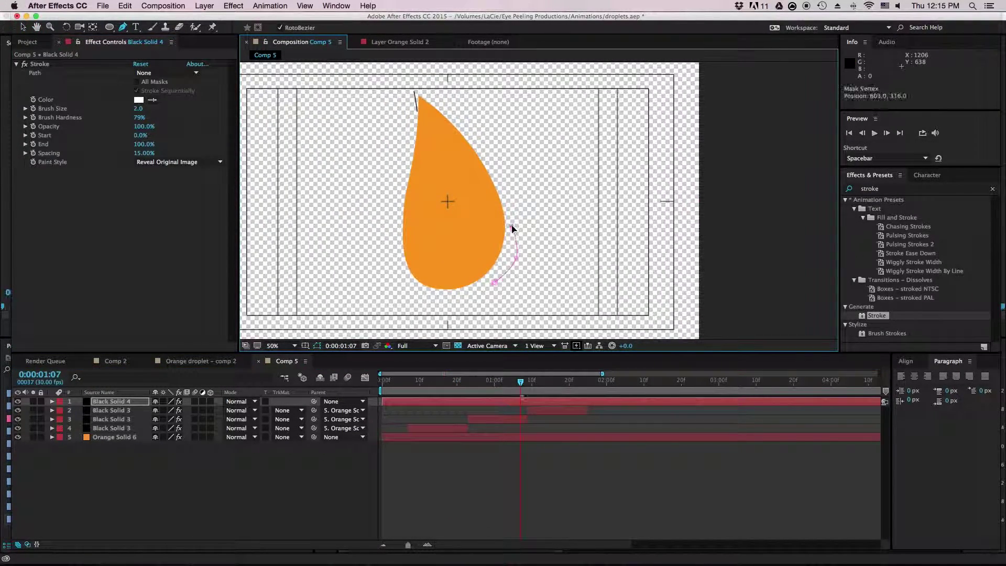
# Draw two more open curved masks above the first, following the droplet's right side up toward its tip.
pyautogui.press('v')
pyautogui.press('g')
pyautogui.click(509, 175)
pyautogui.press('g')
pyautogui.click(498, 172)
pyautogui.click(478, 135)
pyautogui.click(466, 87)
pyautogui.press('v')
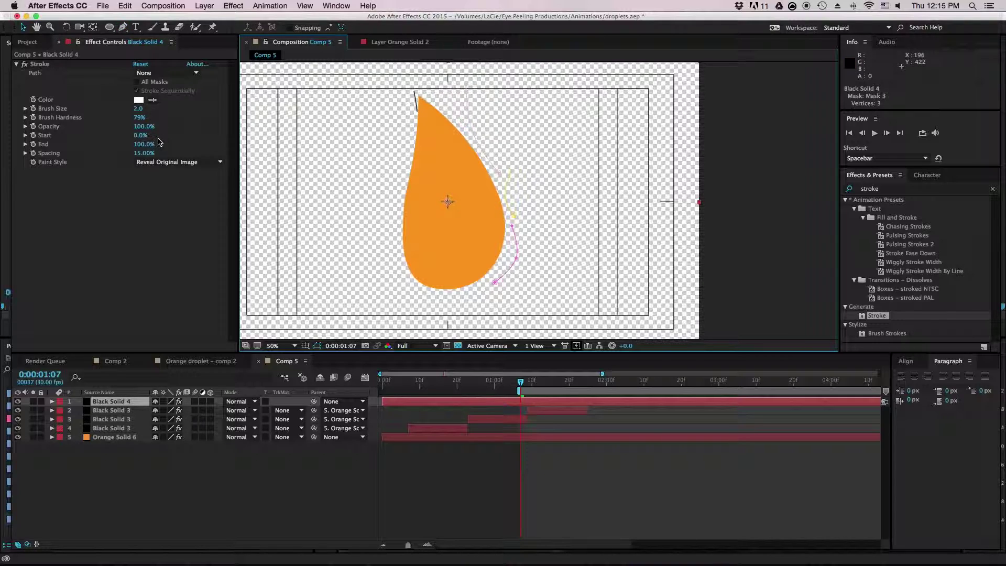
# Parent Black Solid 4 to Orange Solid 6 and enable keyframing for the Stroke's Start and End at 0:00:01:07.
pyautogui.moveTo(313, 401); pyautogui.dragTo(135, 442)
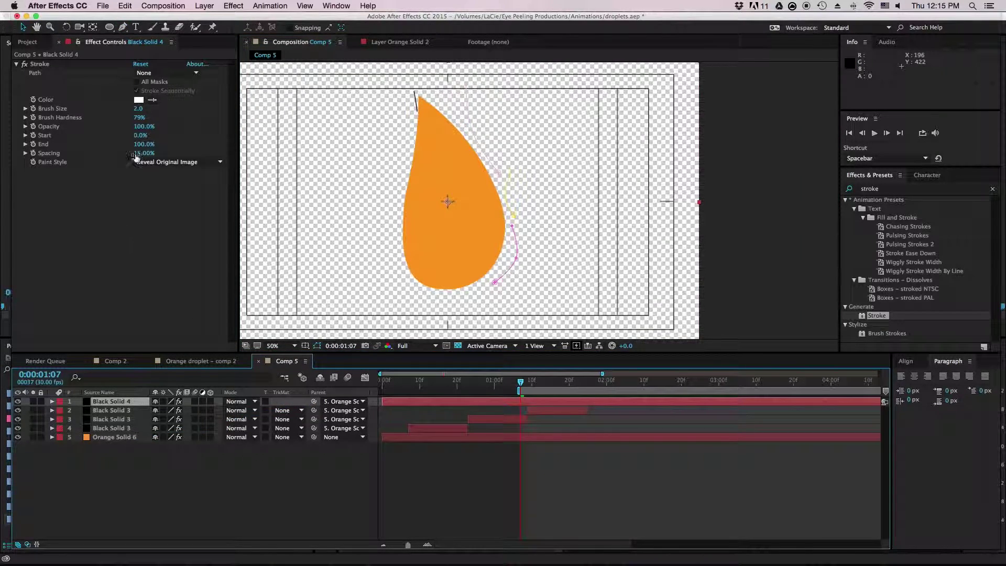
pyautogui.click(33, 138)
# Set a Stroke End keyframe of 0% at 0:00:00:10 on Black Solid 4.
pyautogui.moveTo(524, 401); pyautogui.dragTo(382, 386)
pyautogui.click(48, 374)
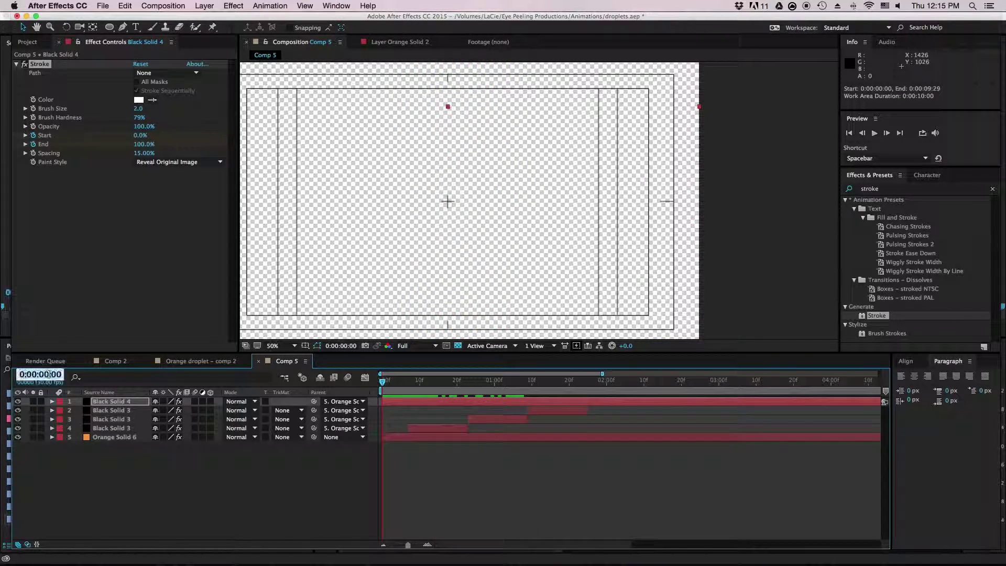
pyautogui.write('10')
pyautogui.press('Return')
pyautogui.click(67, 148)
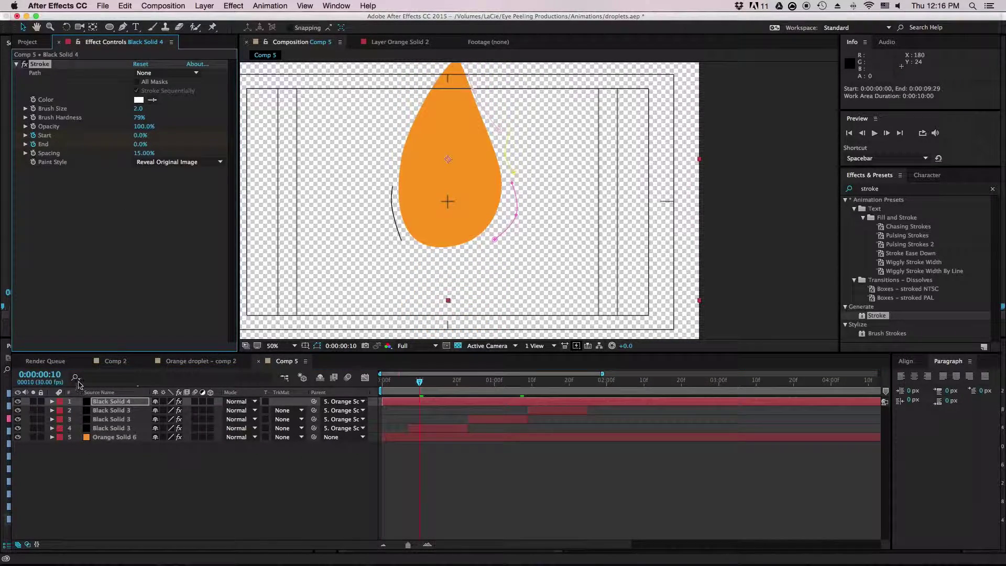
# Key the Stroke's Start at 100% at 0:00:00:15 and at 0% at 0:00:00:05.
pyautogui.click(45, 374)
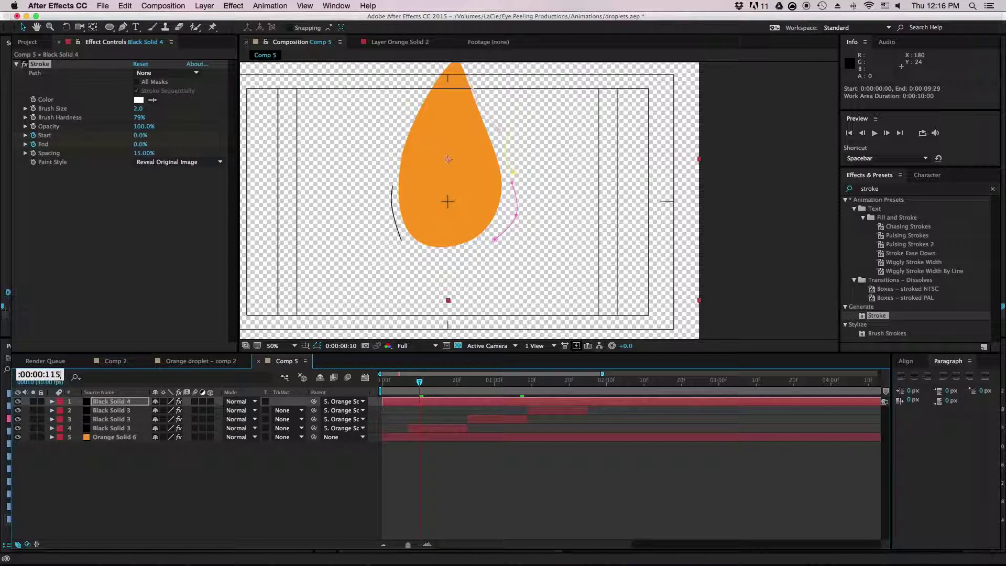
pyautogui.write('5')
pyautogui.press('Return')
pyautogui.click(138, 136)
pyautogui.write('100')
pyautogui.press('Return')
pyautogui.click(51, 374)
pyautogui.write('05')
pyautogui.press('Return')
pyautogui.click(146, 135)
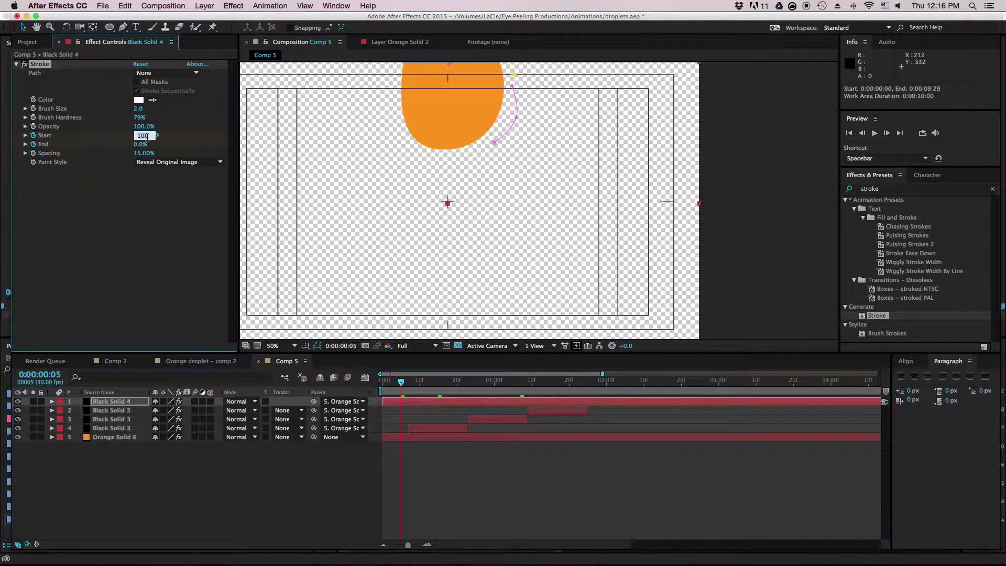
# Reveal the layer's keyframes and key the Stroke's End at 0% at 0:00:00:00 and 100% at 0:00:00:10.
pyautogui.press('u')
pyautogui.moveTo(401, 383); pyautogui.dragTo(381, 384)
pyautogui.press('space')
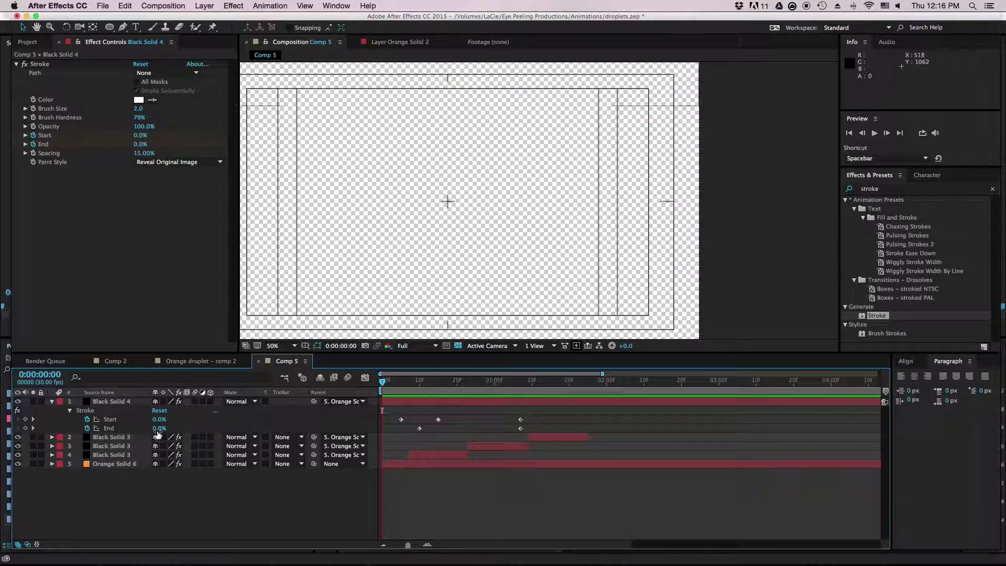
pyautogui.click(25, 428)
pyautogui.click(33, 428)
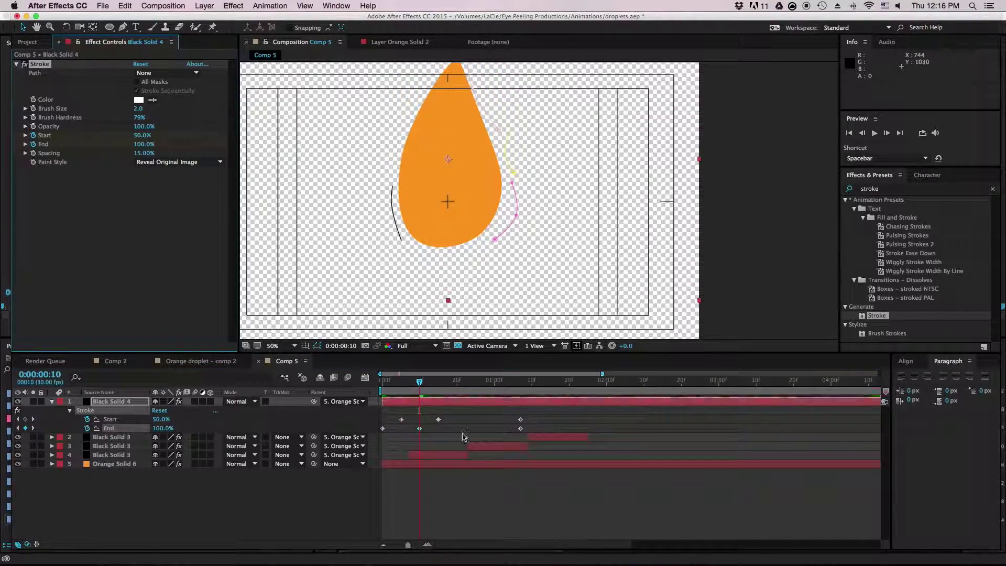
# Delete the surplus Start and End keyframes at 0:00:01:07 and preview the stroke.
pyautogui.moveTo(528, 431); pyautogui.dragTo(513, 415)
pyautogui.press('Delete')
pyautogui.press('space')
# Apply the Stroke to all masks and trim Black Solid 4's out point to 0:00:00:15.
pyautogui.moveTo(419, 382)
pyautogui.mouseDown()
pyautogui.moveTo(350, 377)
pyautogui.moveTo(439, 386)
pyautogui.mouseUp()
pyautogui.click(136, 82)
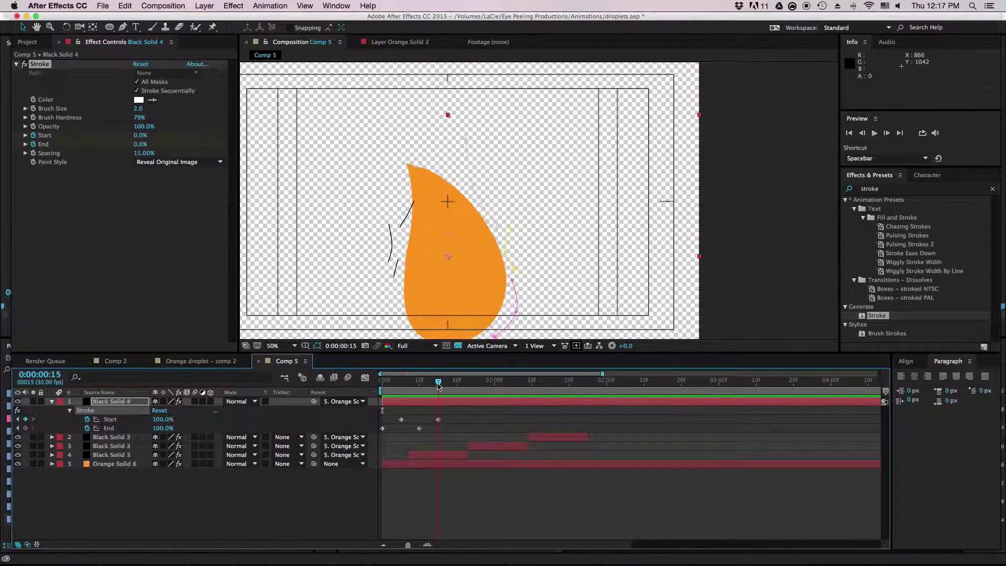
pyautogui.hotkey('alt', ']')
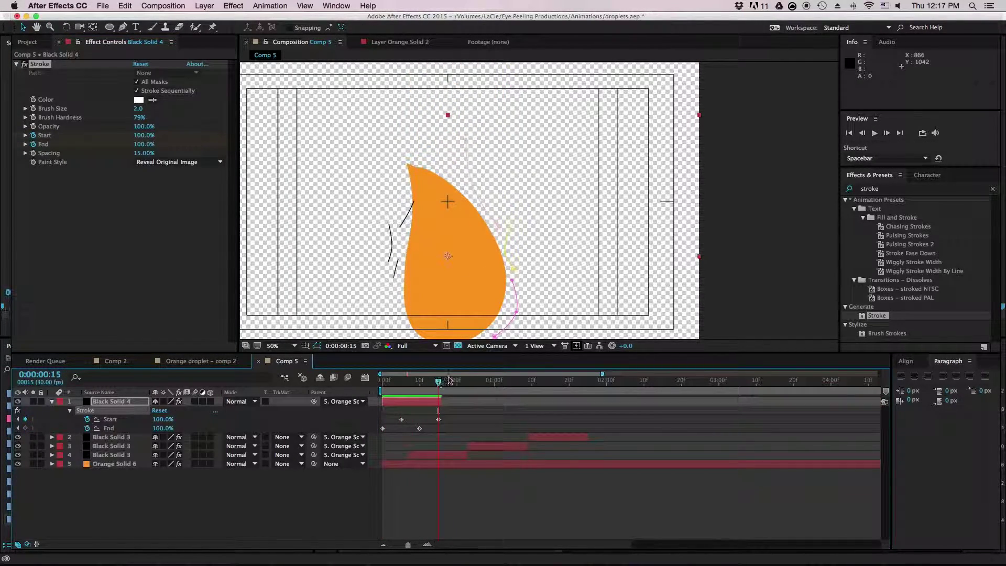
# Duplicate the Black Solid 4 layer twice and place the copies end to end after the original.
pyautogui.click(53, 401)
pyautogui.press('super+d')
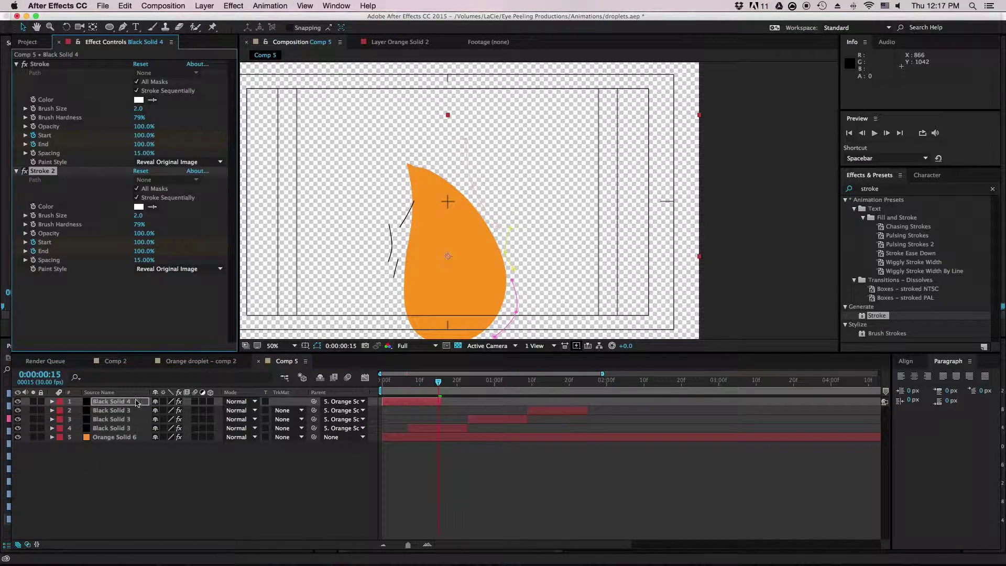
pyautogui.click(135, 402)
pyautogui.press('super+d')
pyautogui.press('super+d')
pyautogui.moveTo(398, 411)
pyautogui.mouseDown()
pyautogui.moveTo(456, 411)
pyautogui.moveTo(417, 401)
pyautogui.moveTo(531, 403)
pyautogui.mouseUp()
# Play the animation repeatedly from the start to check the motion lines on both sides of the droplet.
pyautogui.moveTo(439, 382); pyautogui.dragTo(297, 378)
pyautogui.press('space')
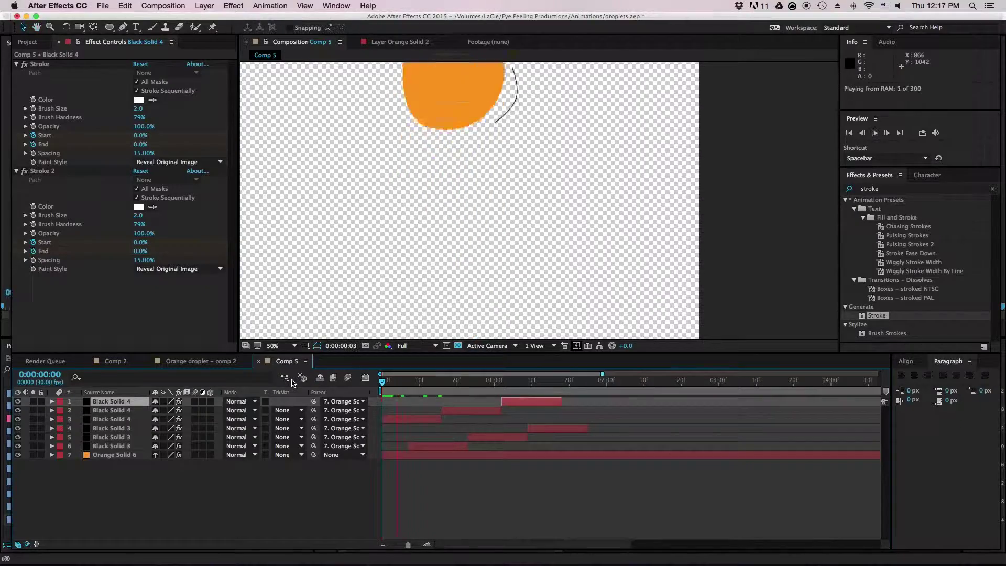
pyautogui.moveTo(411, 383); pyautogui.dragTo(370, 390)
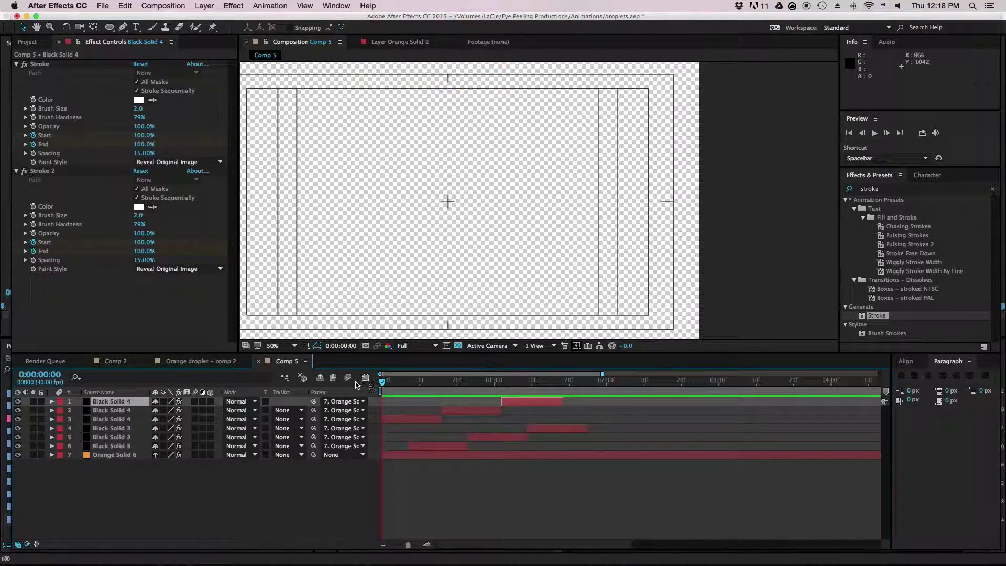
pyautogui.press('space')
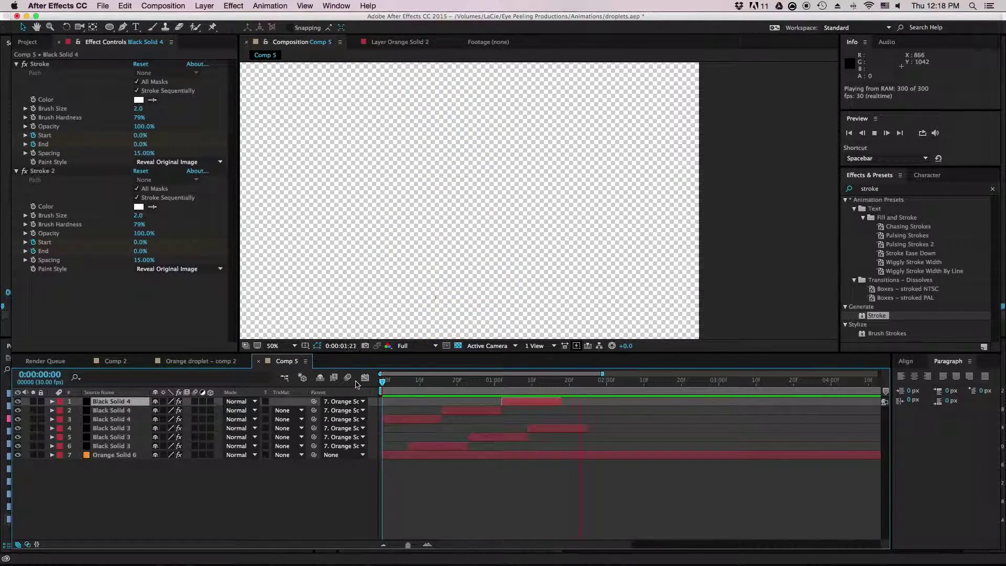
pyautogui.press('space')
pyautogui.moveTo(417, 383); pyautogui.dragTo(381, 383)
pyautogui.press('space')
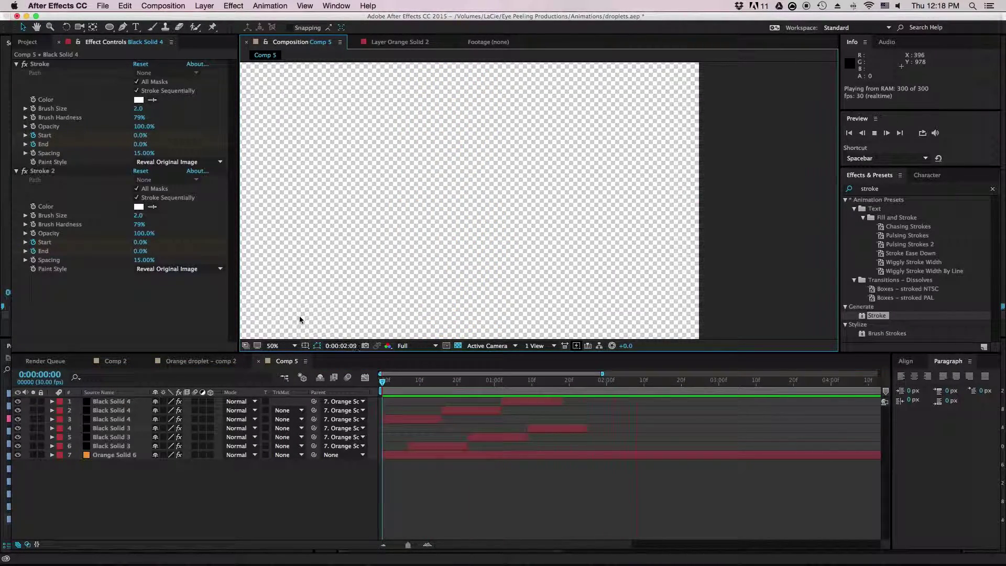
pyautogui.press('space')
# Look at the Orange droplet - comp 2 composition, then return to Comp 5 and play it from the start.
pyautogui.click(200, 360)
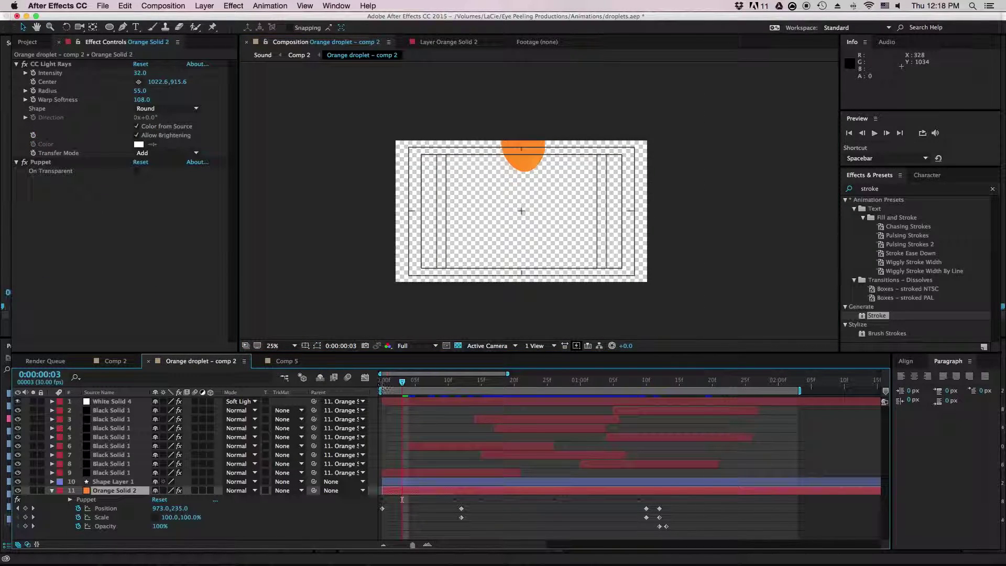
pyautogui.click(305, 361)
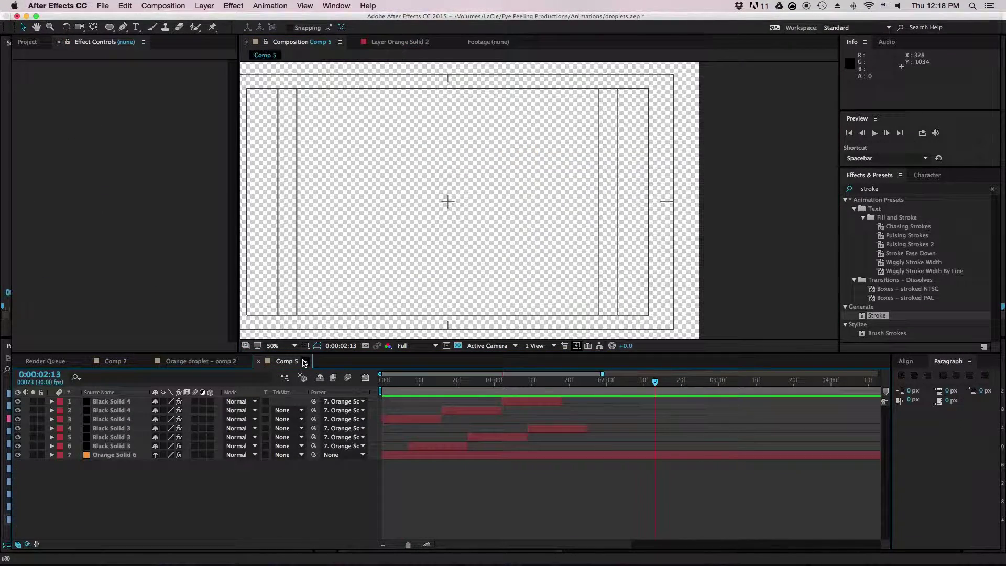
pyautogui.moveTo(411, 382); pyautogui.dragTo(340, 383)
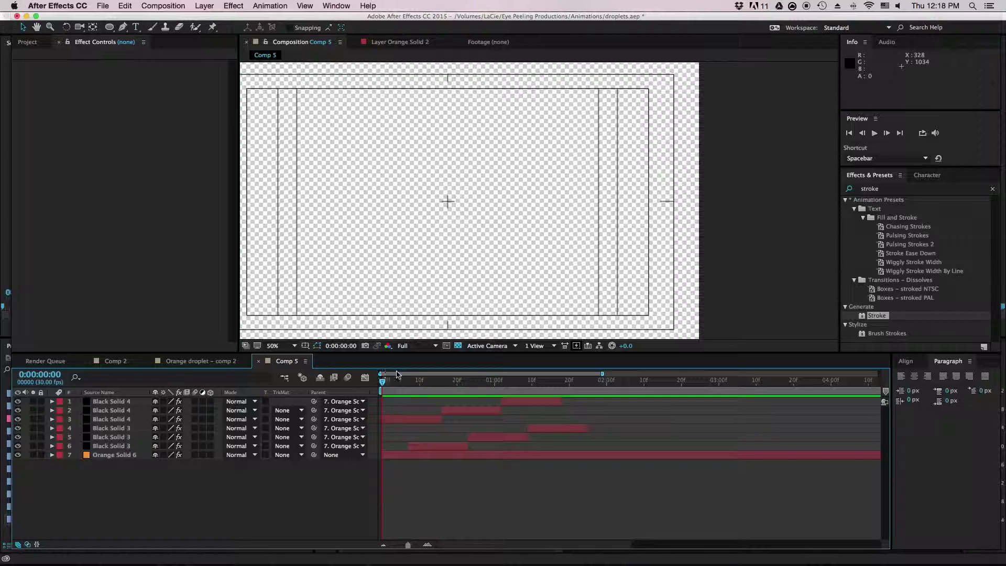
pyautogui.press('space')
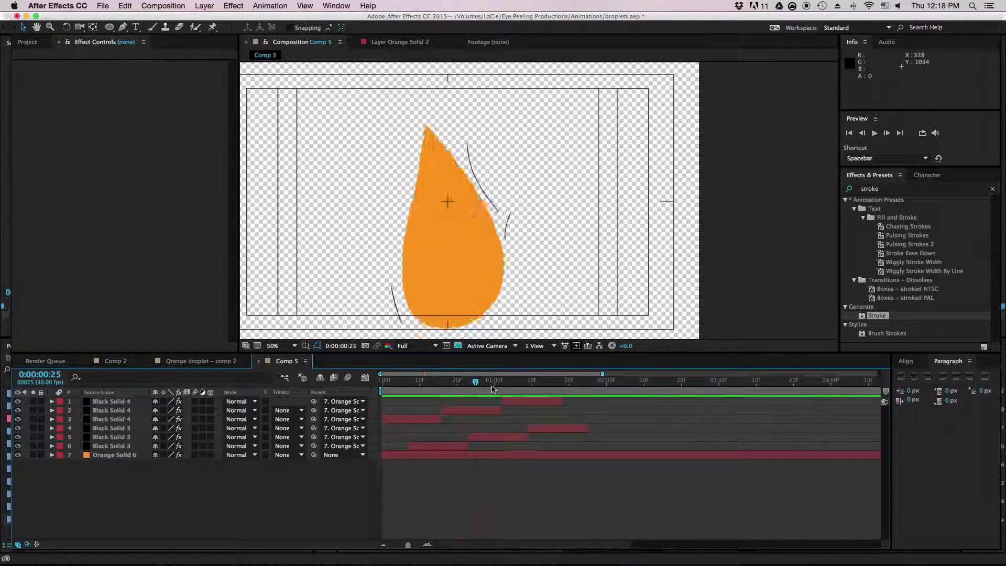
pyautogui.press('space')
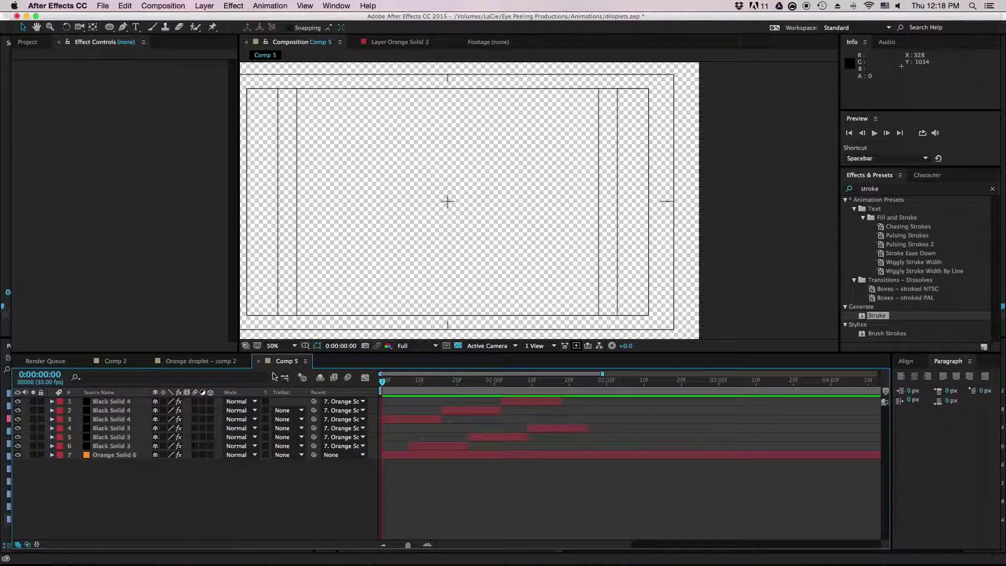
pyautogui.moveTo(381, 383); pyautogui.dragTo(426, 388)
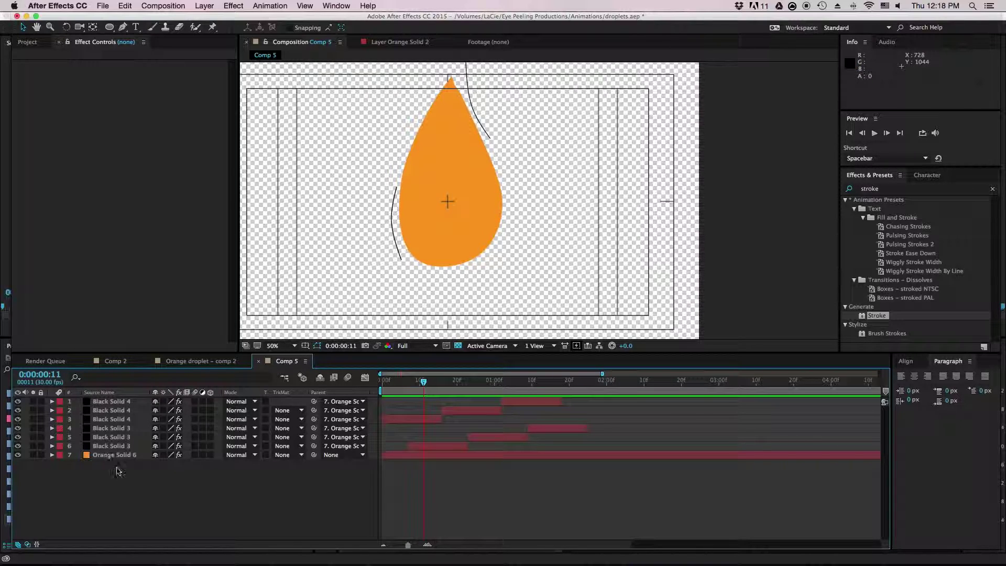
pyautogui.click(163, 6)
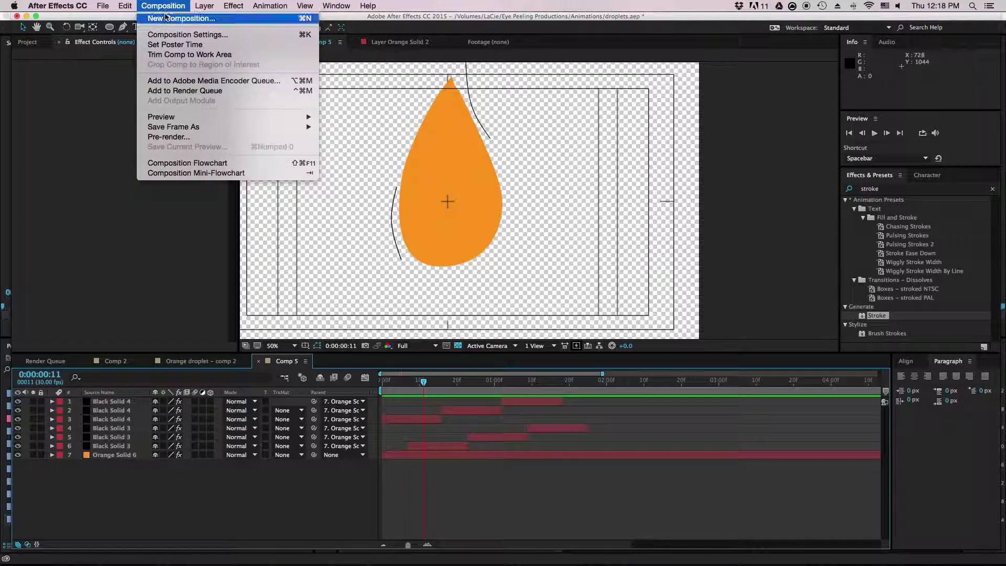
pyautogui.click(209, 17)
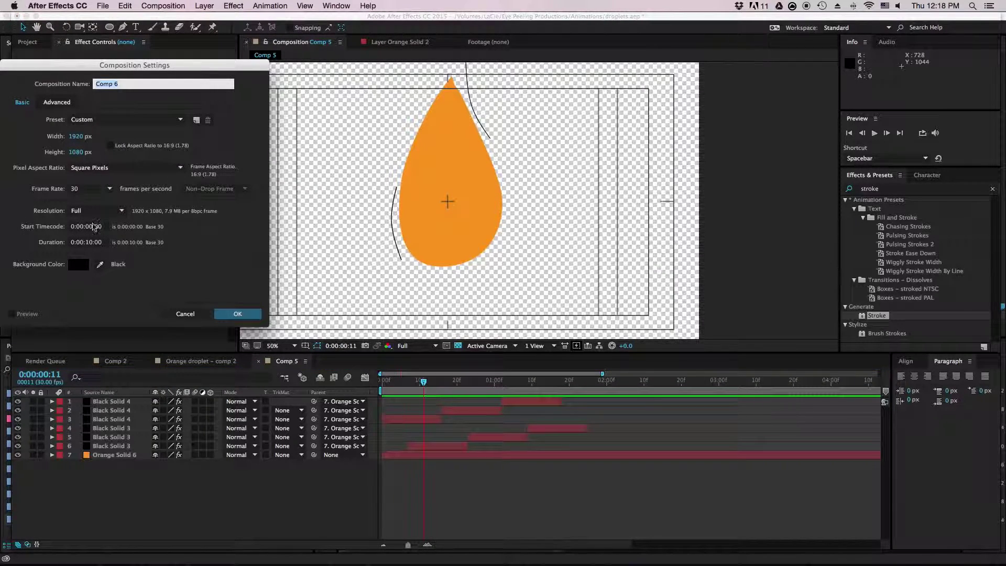
pyautogui.click(83, 264)
pyautogui.moveTo(21, 100); pyautogui.dragTo(5, 75)
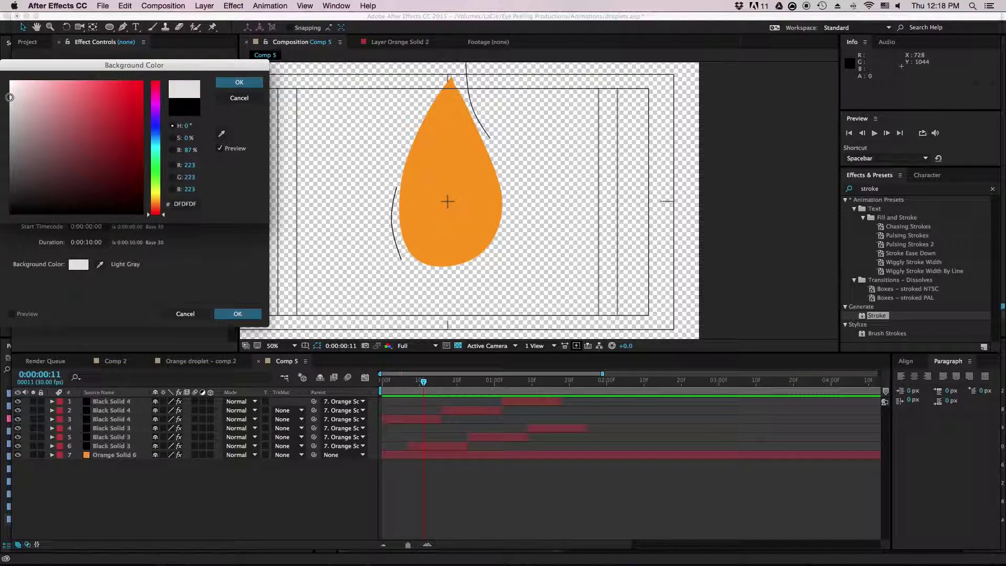
pyautogui.click(237, 83)
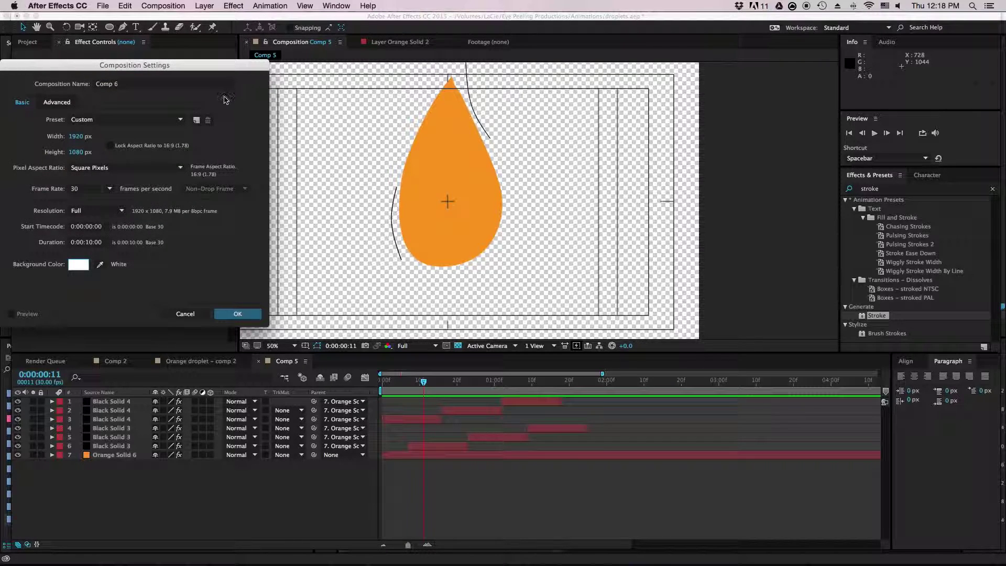
pyautogui.click(186, 313)
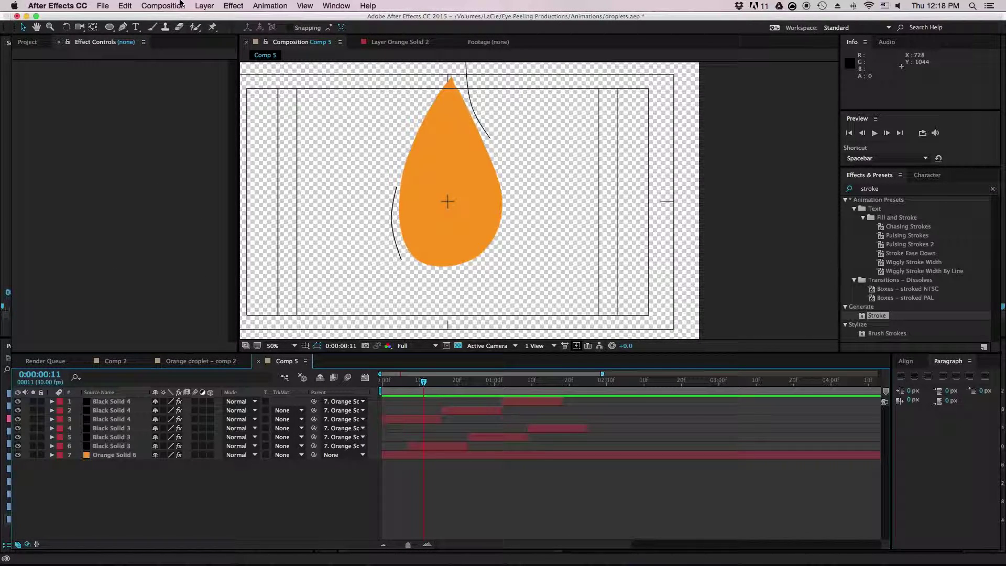
# Create a white 1920 x 1080 px solid layer in Comp 5.
pyautogui.click(203, 6)
pyautogui.moveTo(220, 27)
pyautogui.click(367, 38)
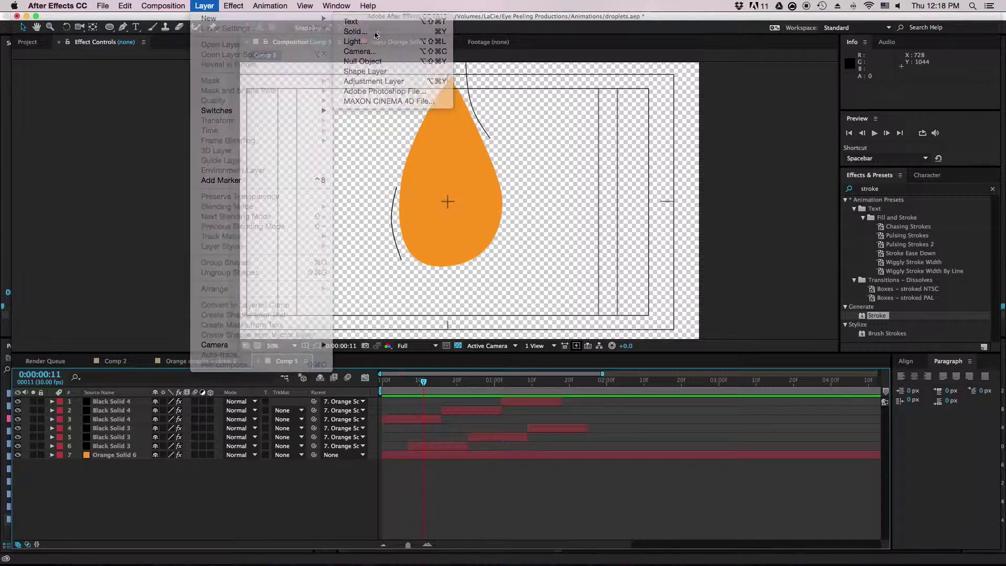
pyautogui.click(115, 237)
pyautogui.moveTo(36, 185); pyautogui.dragTo(2, 62)
pyautogui.click(238, 82)
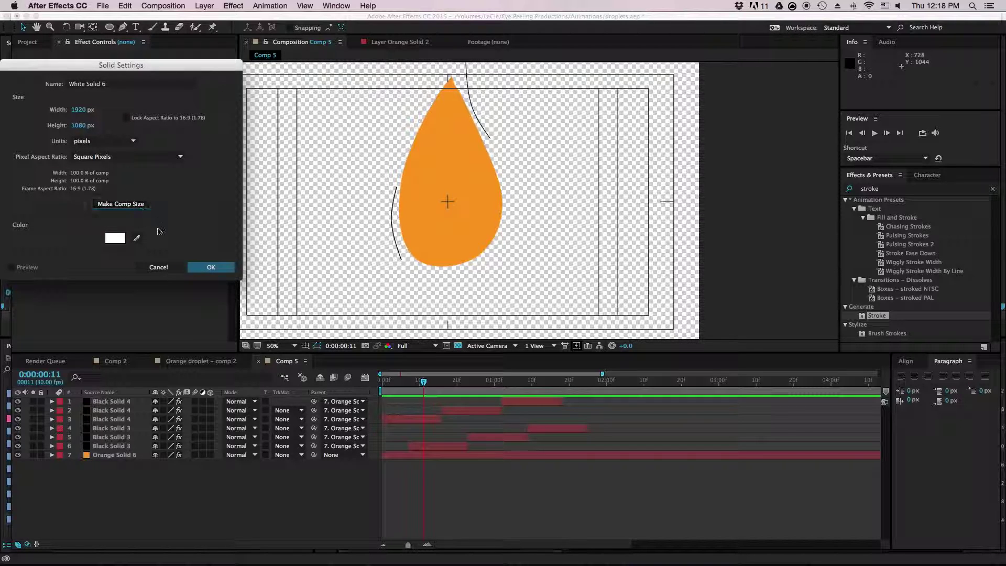
pyautogui.click(209, 267)
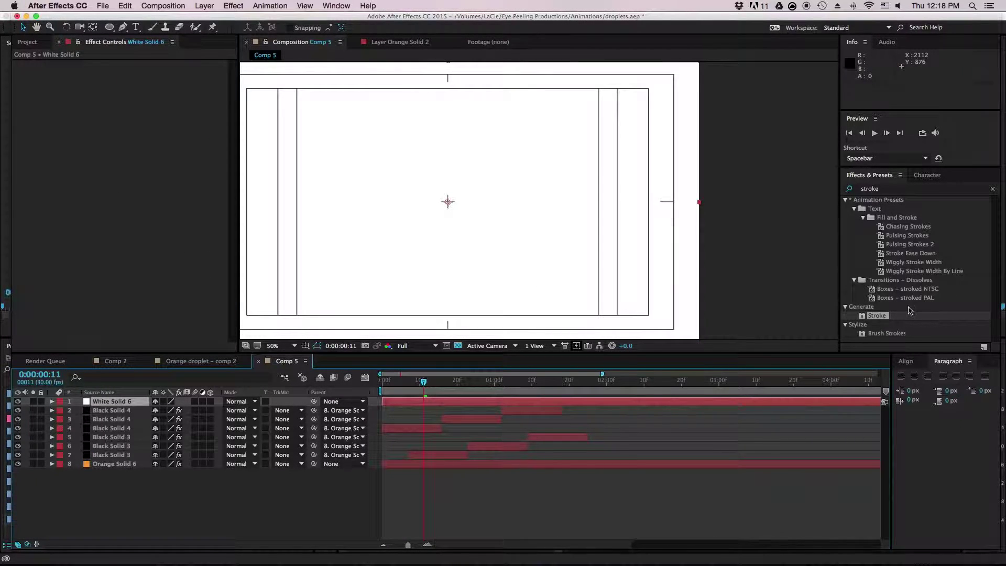
# Apply the Stroke effect to the white solid layer and parent the layer to Orange Solid 6.
pyautogui.moveTo(883, 317); pyautogui.dragTo(487, 253)
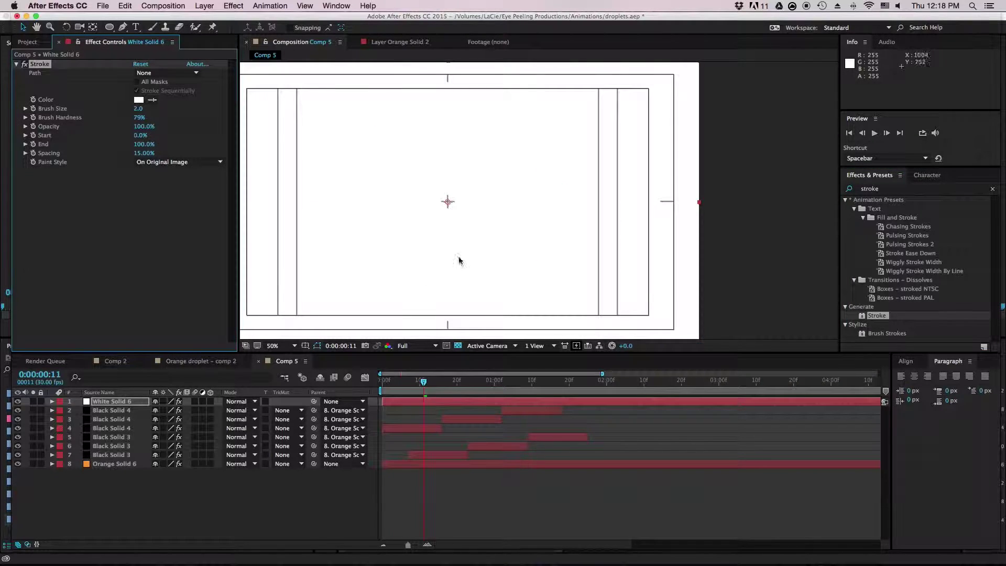
pyautogui.moveTo(314, 405); pyautogui.dragTo(116, 464)
pyautogui.moveTo(423, 383); pyautogui.dragTo(452, 385)
# Set the white solid's Stroke paint style to Reveal Original Image.
pyautogui.click(193, 162)
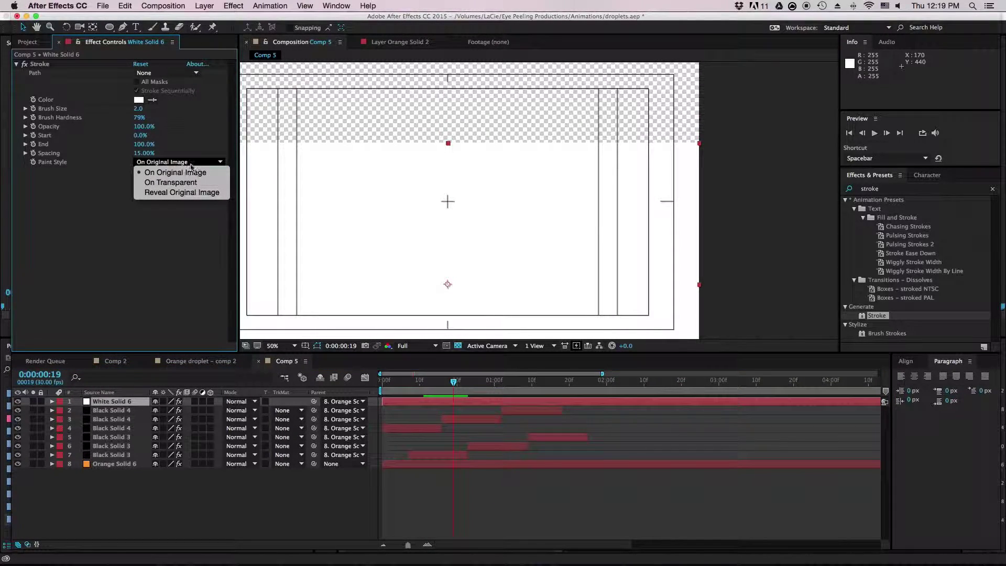
pyautogui.click(179, 193)
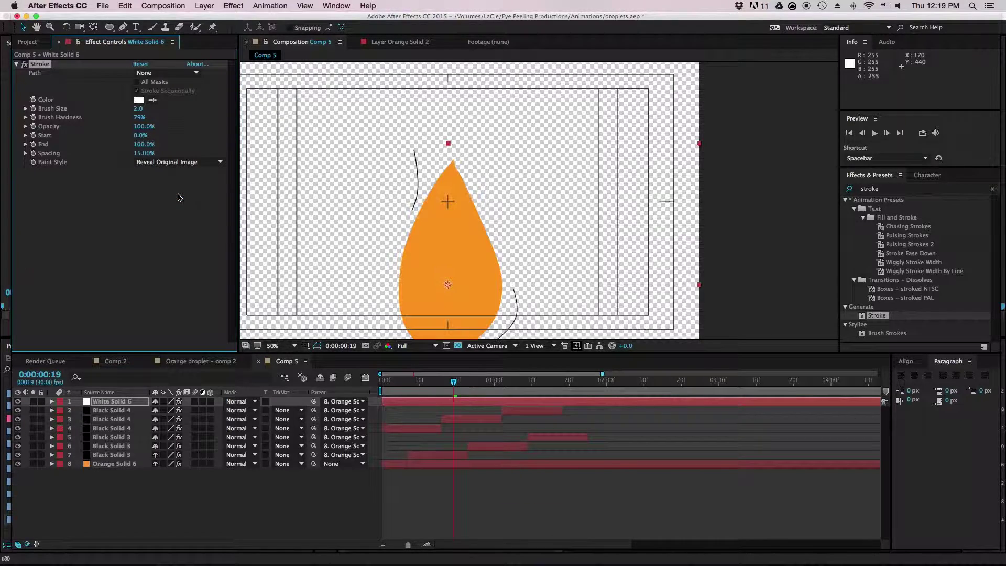
pyautogui.scroll(-5, 415, 241)
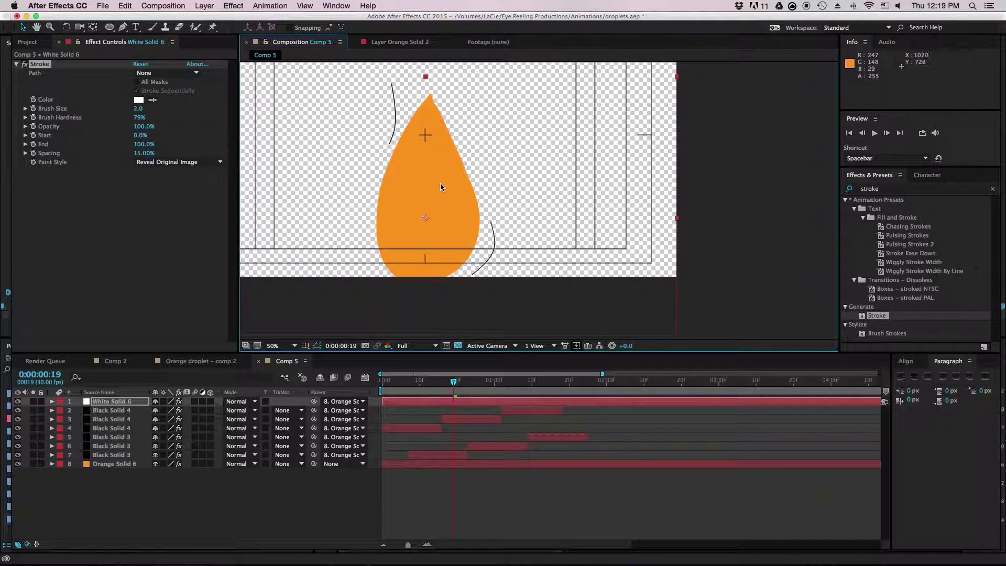
# With the Pen tool, draw a three-point curved mask at 0:00:01:01 just inside the droplet's lower right edge.
pyautogui.press('space')
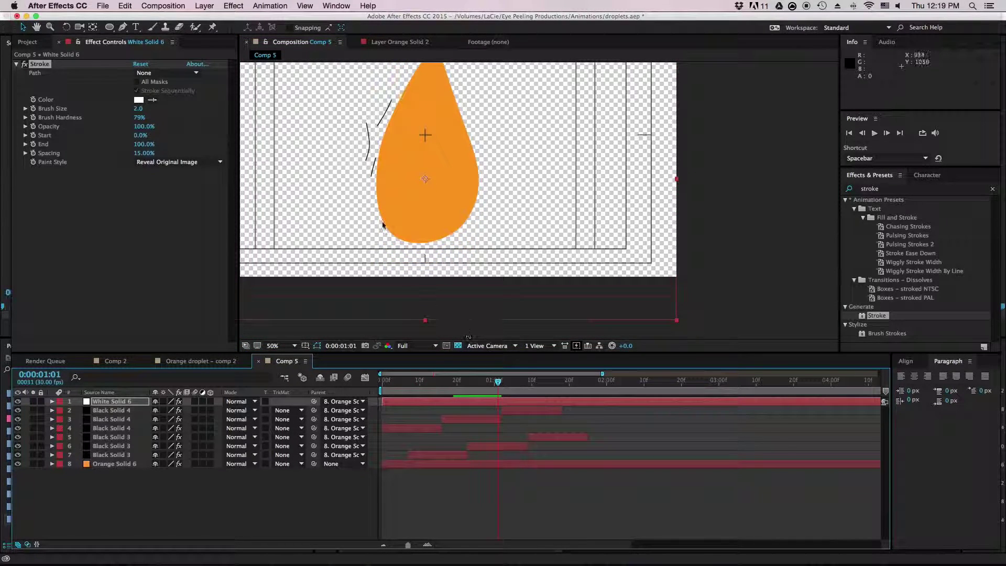
pyautogui.press('g')
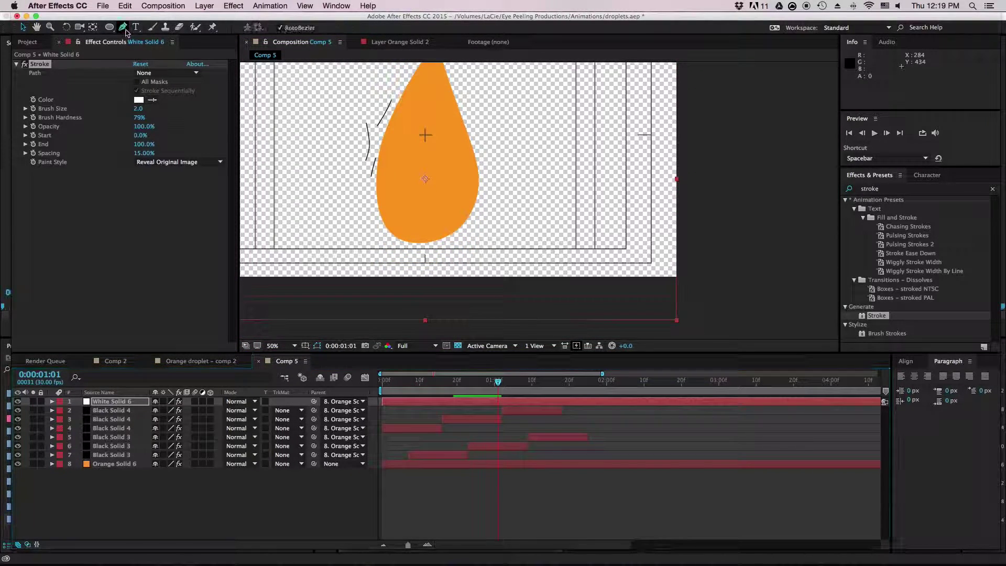
pyautogui.click(440, 232)
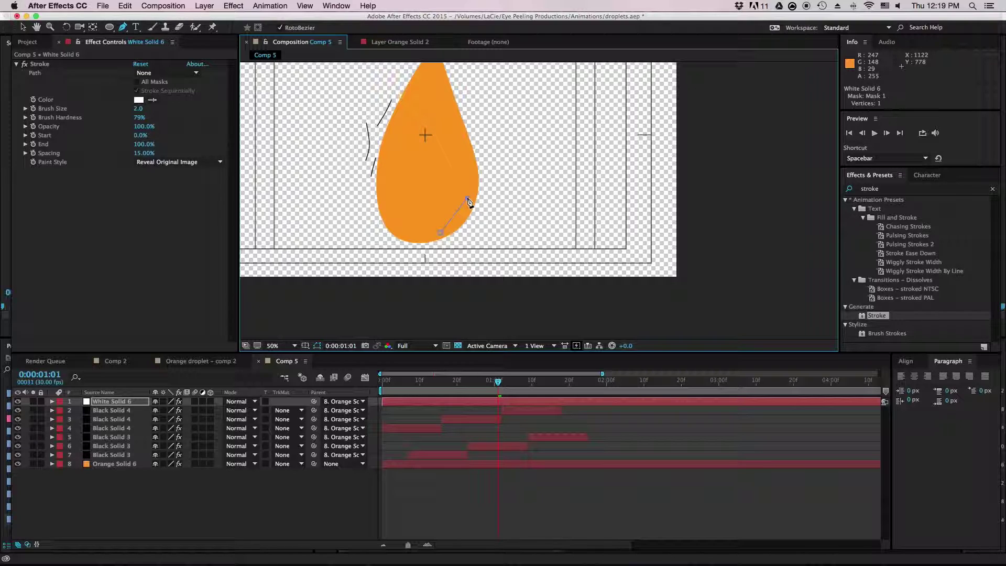
pyautogui.moveTo(474, 200); pyautogui.dragTo(463, 220)
pyautogui.click(470, 187)
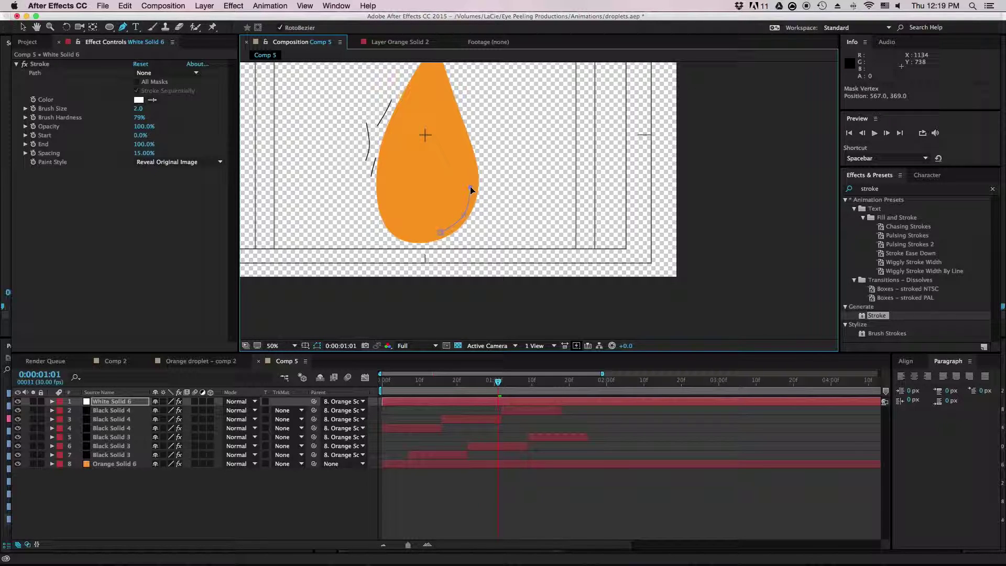
# Start keyframing the Stroke's Start and End at 0:00:00:00, with End set to 0%.
pyautogui.moveTo(498, 381); pyautogui.dragTo(472, 382)
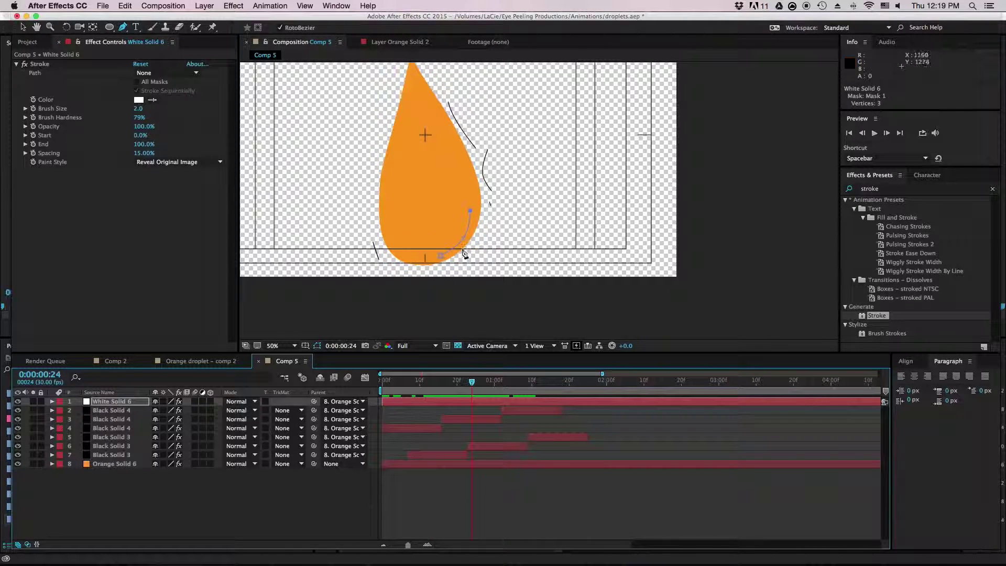
pyautogui.scroll(1, 464, 254)
pyautogui.moveTo(501, 211); pyautogui.dragTo(460, 262)
pyautogui.moveTo(472, 384); pyautogui.dragTo(381, 379)
pyautogui.press('space')
pyautogui.moveTo(411, 125); pyautogui.dragTo(430, 330)
pyautogui.moveTo(451, 167); pyautogui.dragTo(444, 343)
pyautogui.moveTo(440, 131); pyautogui.dragTo(440, 307)
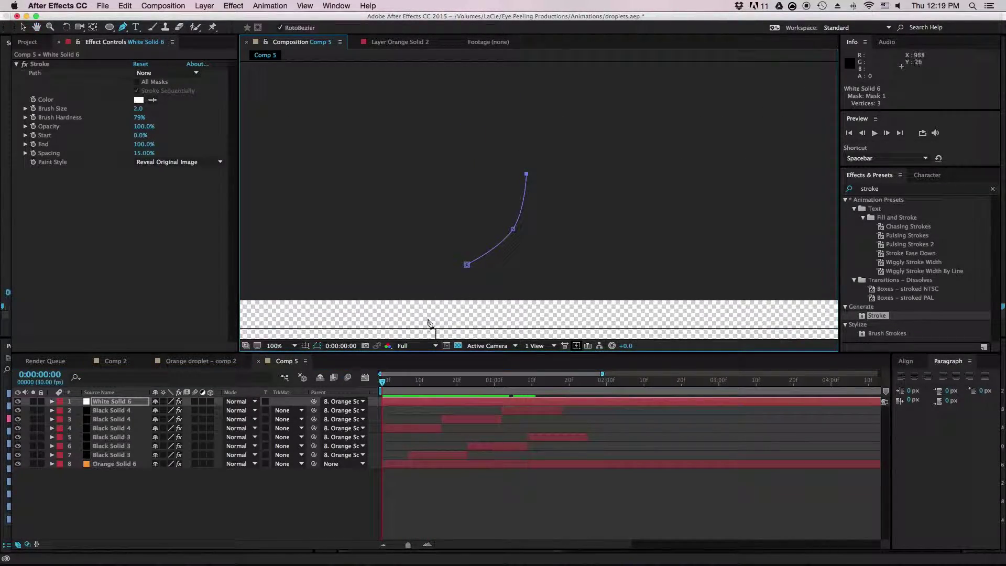
pyautogui.click(33, 137)
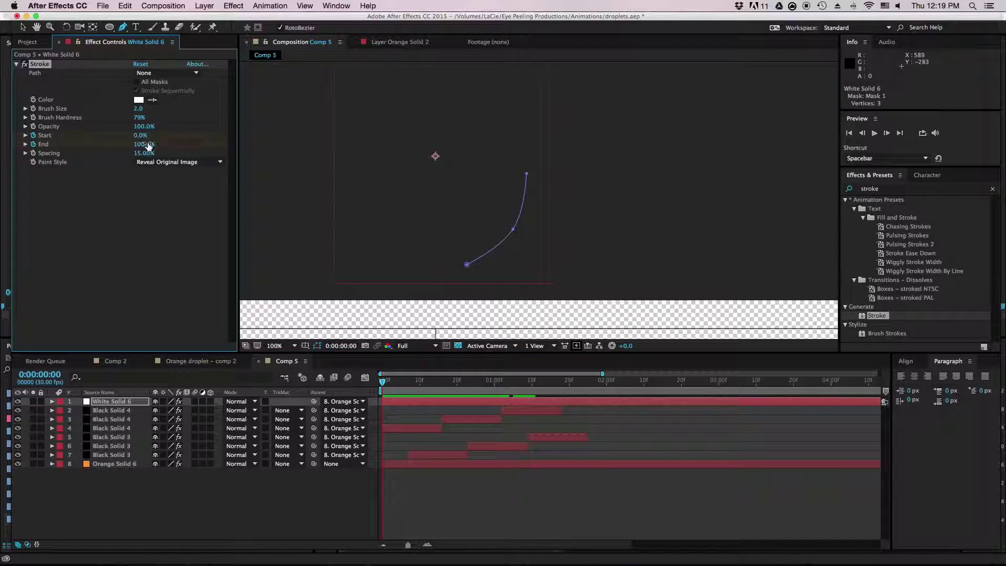
pyautogui.moveTo(142, 145); pyautogui.dragTo(132, 146)
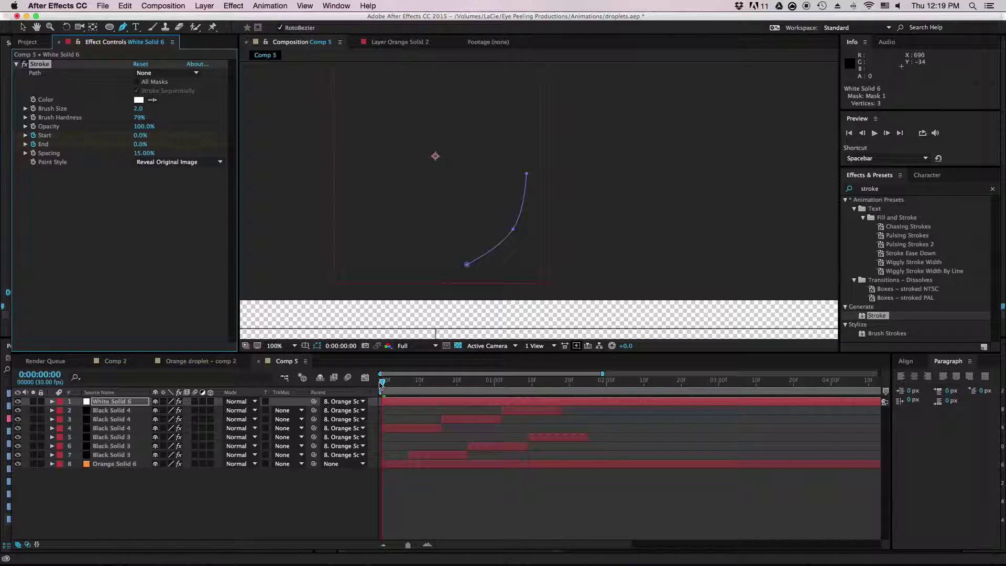
# Keyframe the Stroke's End at 35% at 0:00:00:03.
pyautogui.click(387, 383)
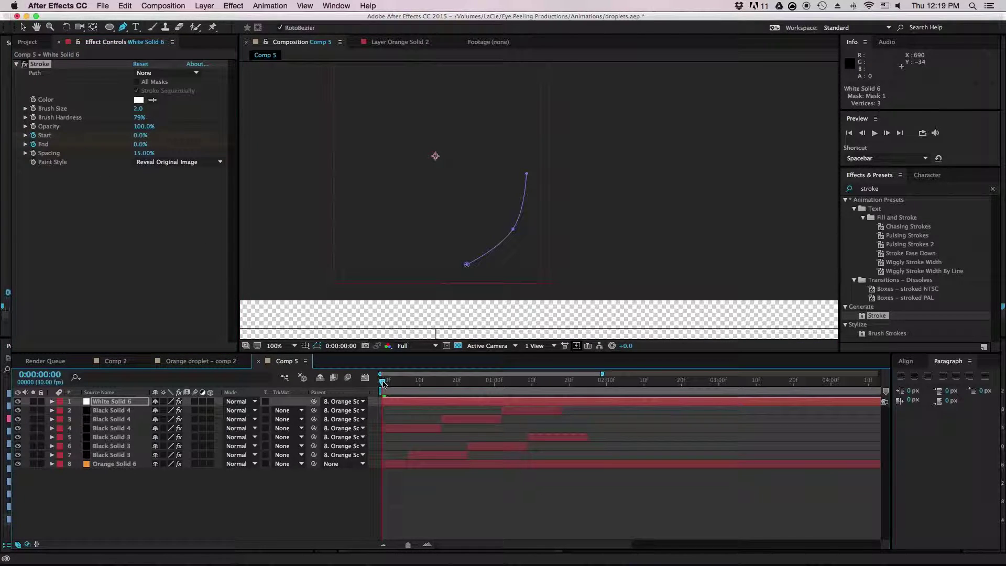
pyautogui.moveTo(387, 383); pyautogui.dragTo(394, 382)
pyautogui.press('space')
pyautogui.moveTo(426, 307); pyautogui.dragTo(405, 152)
pyautogui.moveTo(137, 144); pyautogui.dragTo(154, 145)
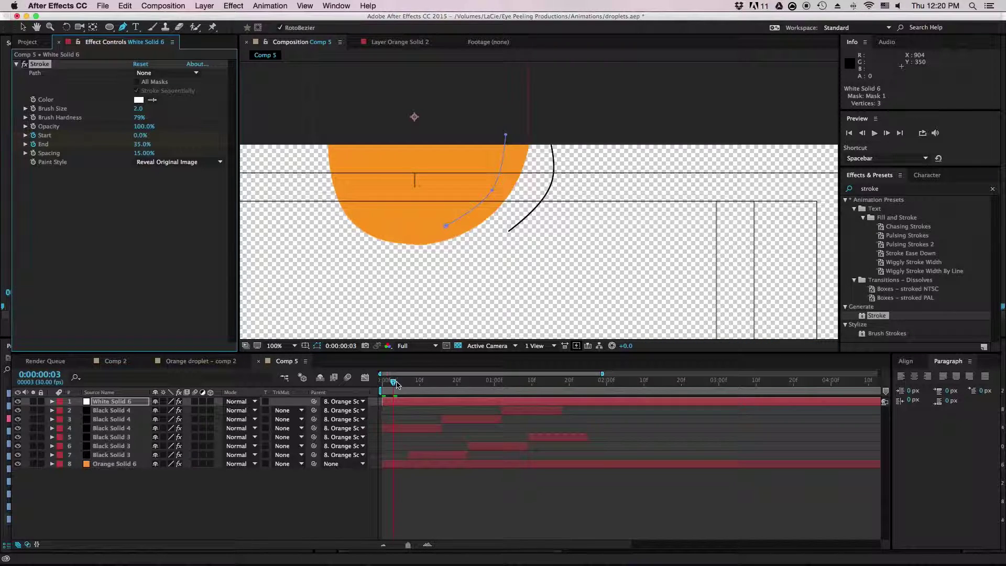
# Keyframe the Stroke's Start at 100% at 0:00:00:05 and set its brush size to 10.5.
pyautogui.moveTo(394, 388)
pyautogui.mouseDown()
pyautogui.moveTo(371, 390)
pyautogui.moveTo(401, 387)
pyautogui.mouseUp()
pyautogui.moveTo(134, 136); pyautogui.dragTo(151, 136)
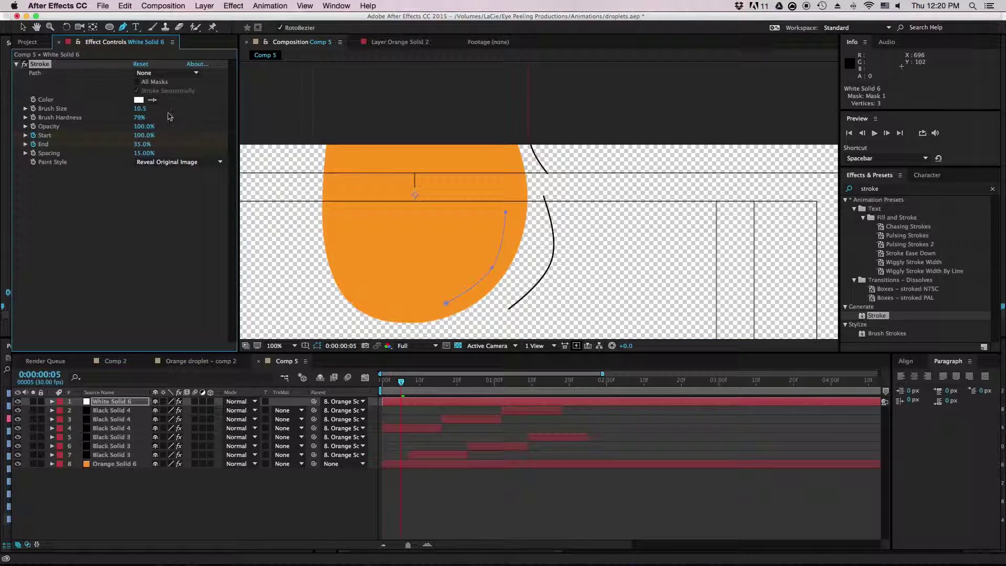
# Set the Stroke's brush hardness to 77% and paint style to On Transparent, and apply it to all masks.
pyautogui.click(172, 162)
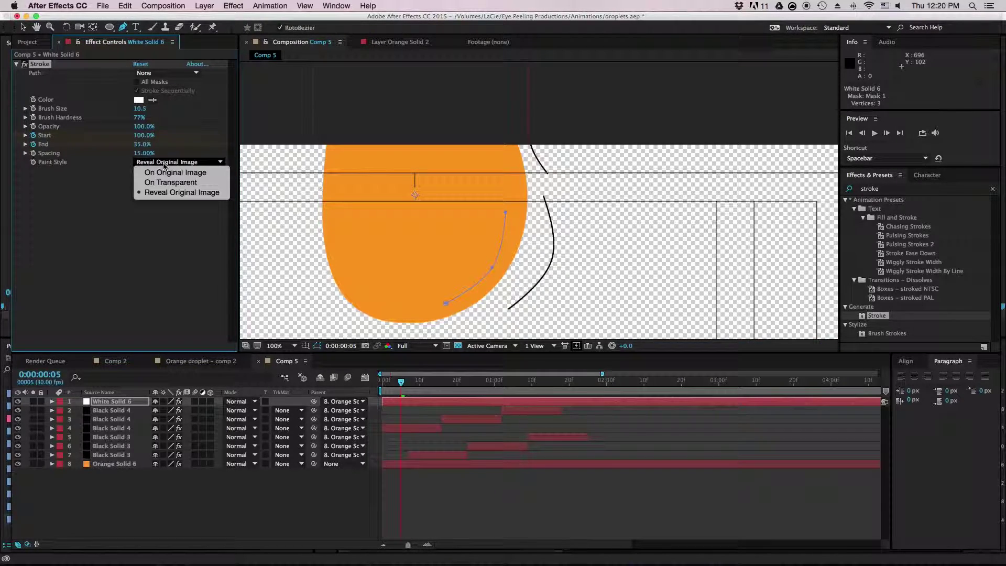
pyautogui.click(161, 180)
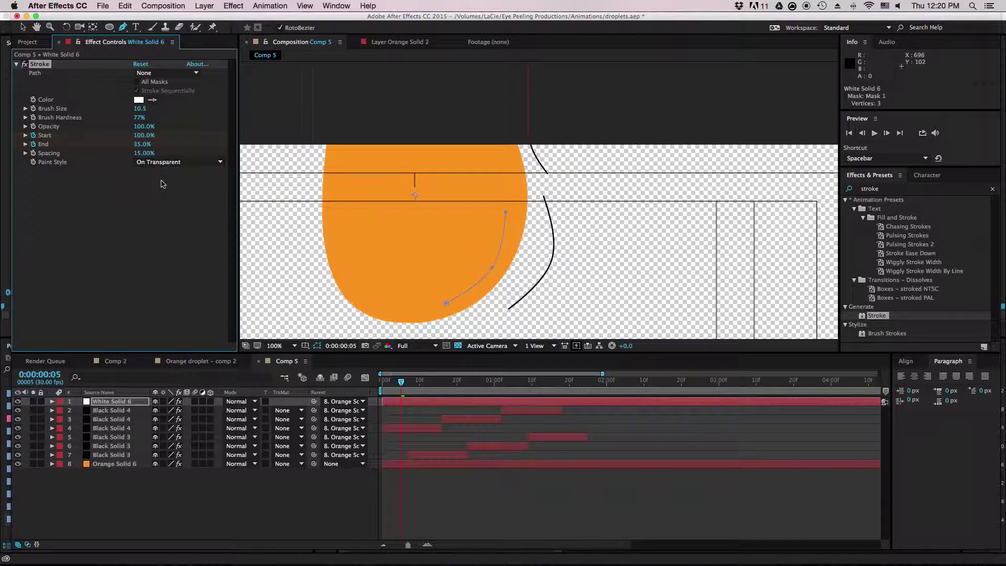
pyautogui.click(140, 119)
pyautogui.click(175, 105)
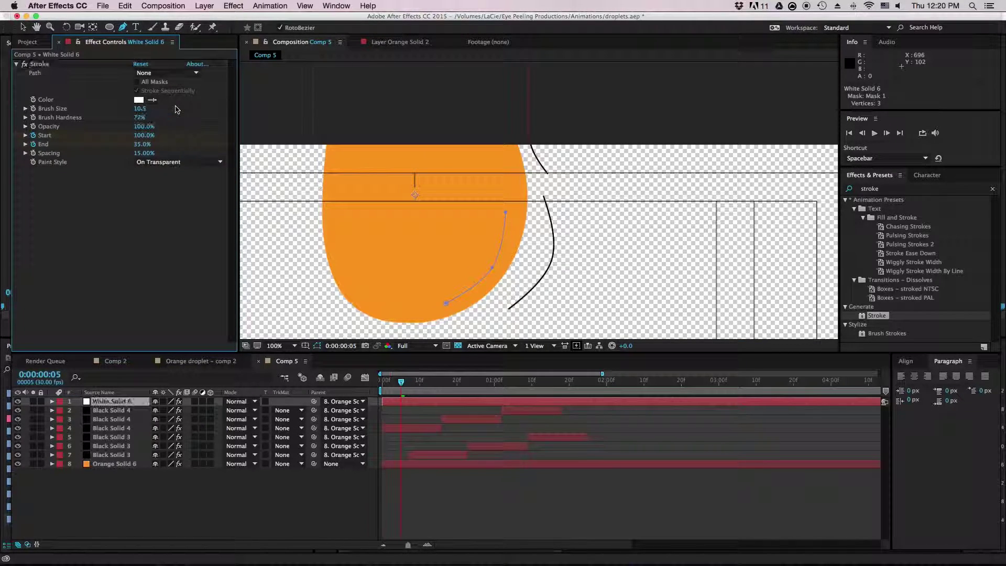
pyautogui.click(138, 83)
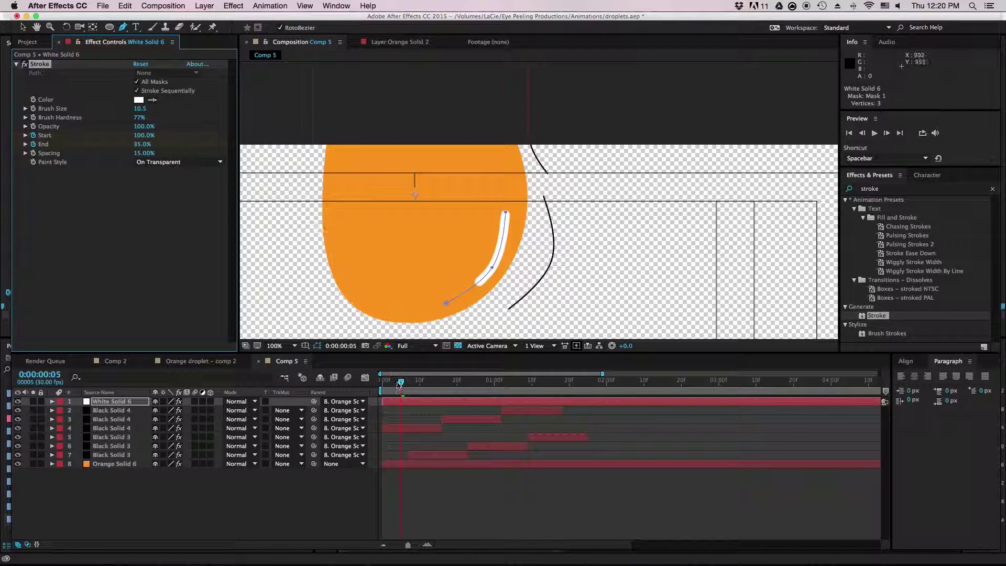
# Reveal the white solid's keyframes and move the Stroke's 100% Start keyframe to 0:00:00:03.
pyautogui.moveTo(399, 384)
pyautogui.mouseDown()
pyautogui.moveTo(381, 381)
pyautogui.moveTo(397, 380)
pyautogui.mouseUp()
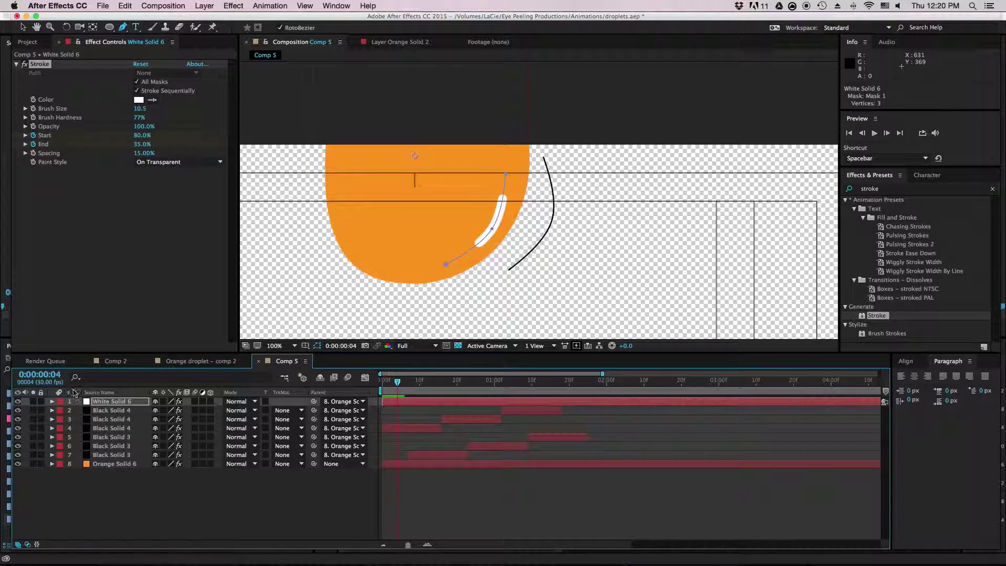
pyautogui.press('u')
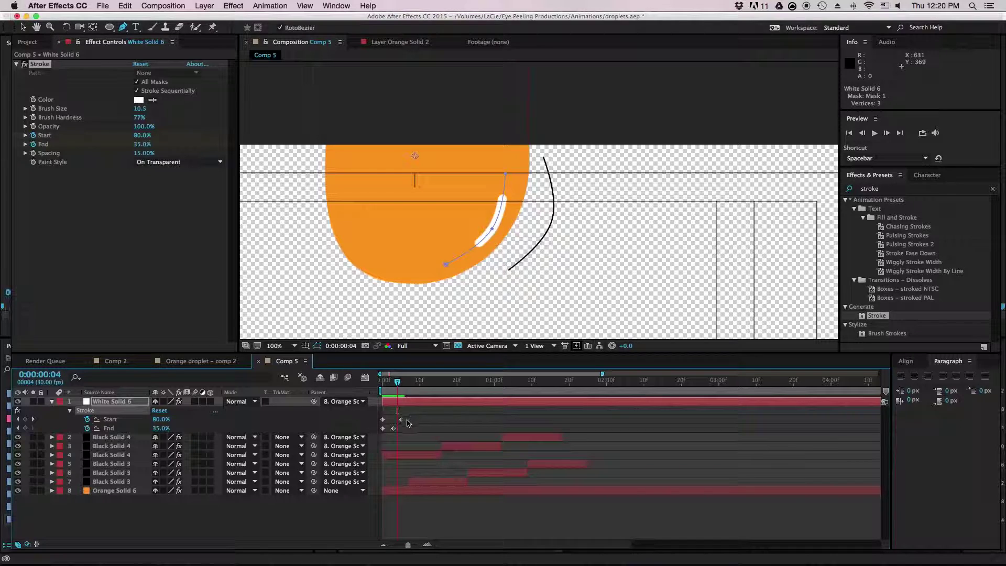
pyautogui.moveTo(400, 419); pyautogui.dragTo(394, 420)
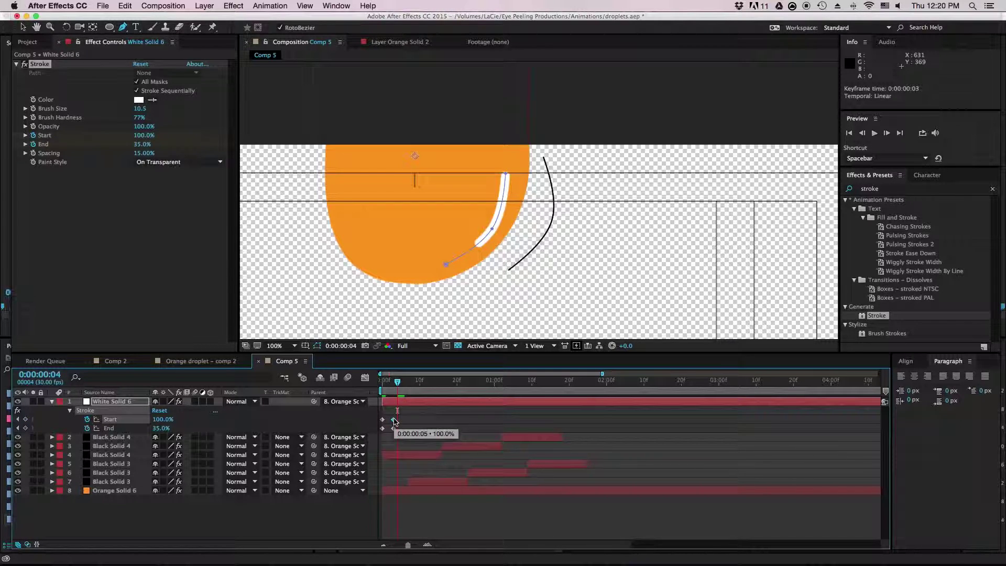
# Delete the Stroke's Start keyframes and move its 35% End keyframe to 0:00:00:23.
pyautogui.moveTo(397, 382)
pyautogui.mouseDown()
pyautogui.moveTo(373, 385)
pyautogui.moveTo(398, 384)
pyautogui.mouseUp()
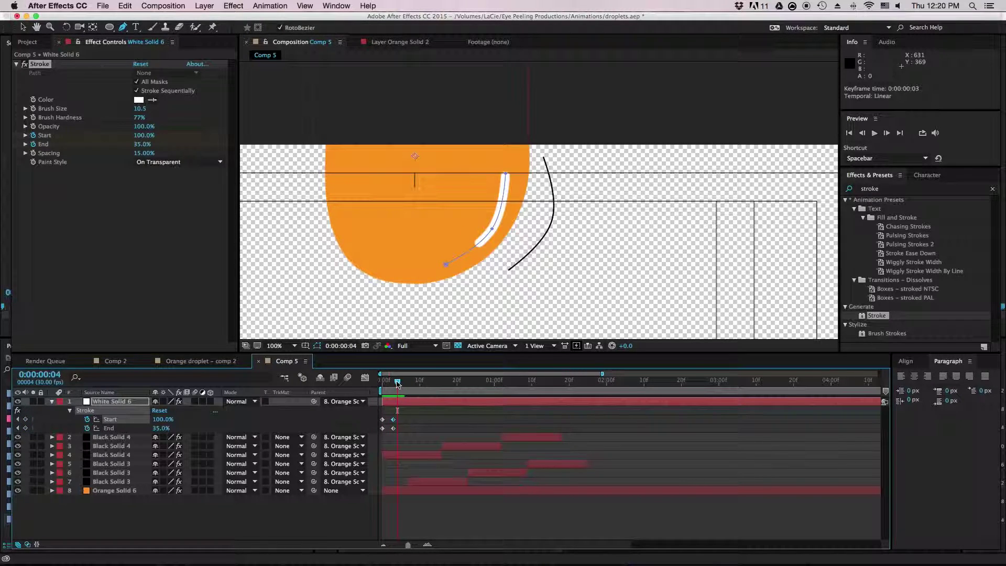
pyautogui.press('Delete')
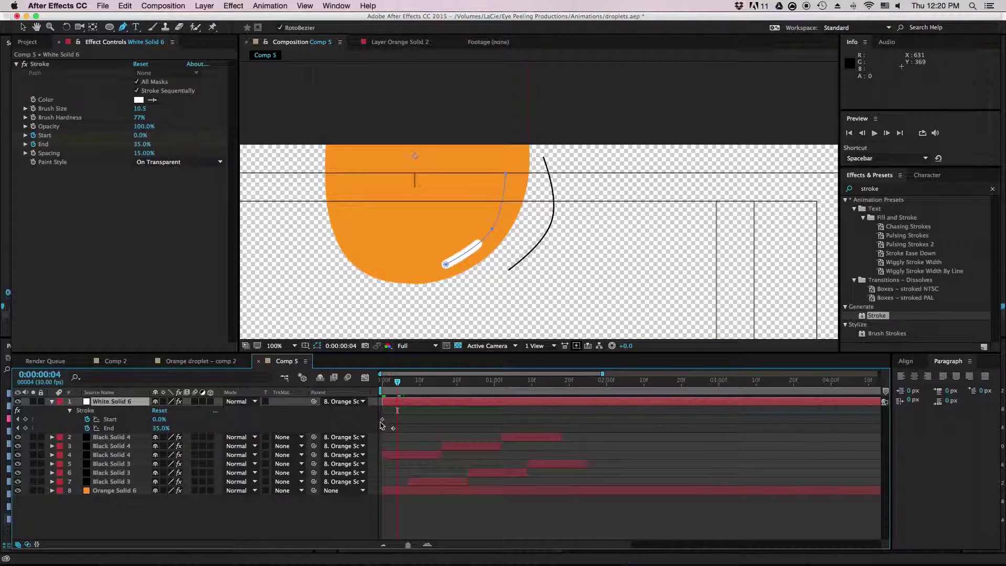
pyautogui.moveTo(397, 383); pyautogui.dragTo(408, 385)
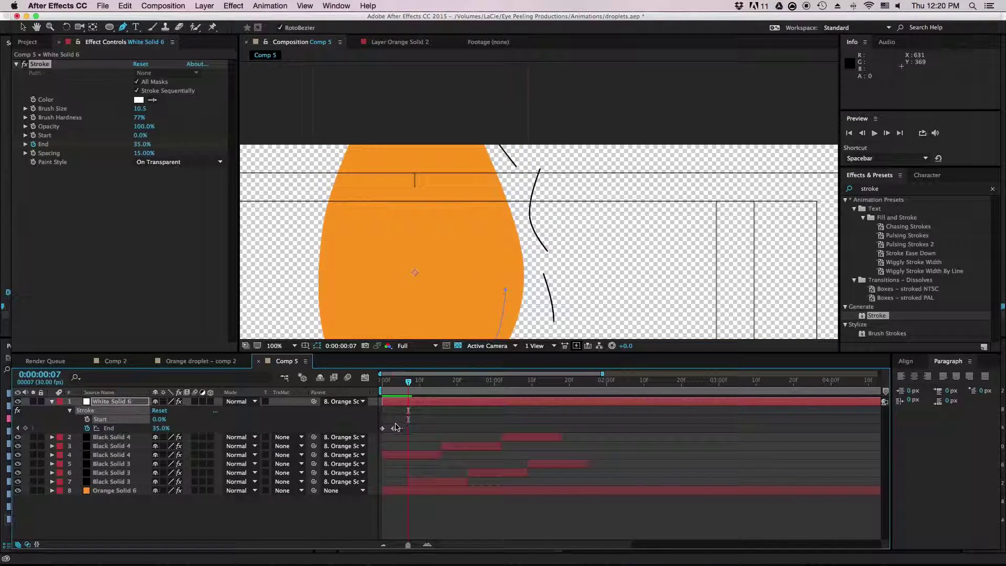
pyautogui.moveTo(394, 428); pyautogui.dragTo(418, 430)
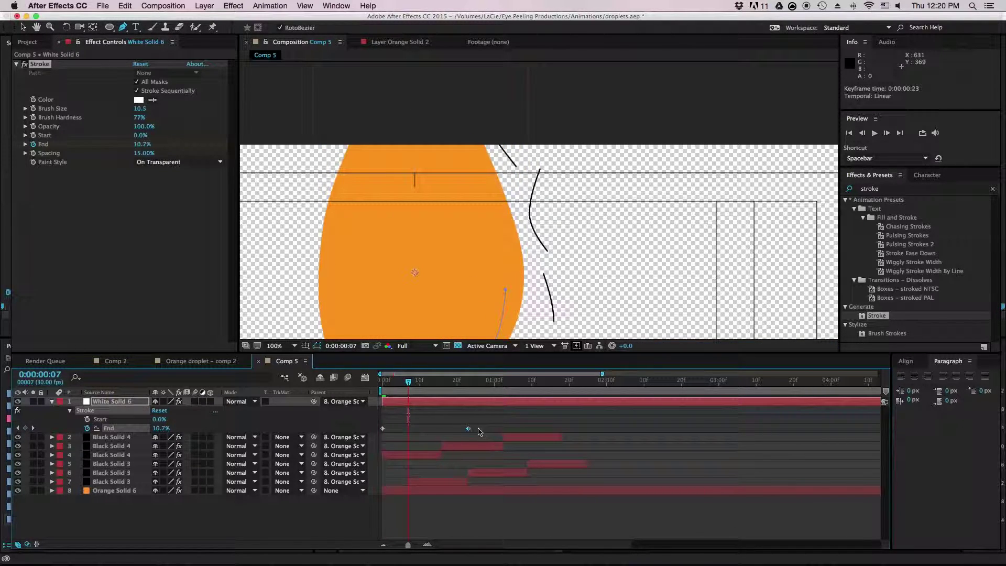
# Move the Stroke's 35% End keyframe to 0:00:01:18 and preview the highlight's timing.
pyautogui.press('space')
pyautogui.moveTo(503, 402); pyautogui.dragTo(495, 389)
pyautogui.press('space')
pyautogui.moveTo(414, 407); pyautogui.dragTo(442, 412)
pyautogui.moveTo(408, 382); pyautogui.dragTo(464, 382)
pyautogui.press('space')
pyautogui.moveTo(452, 306); pyautogui.dragTo(426, 59)
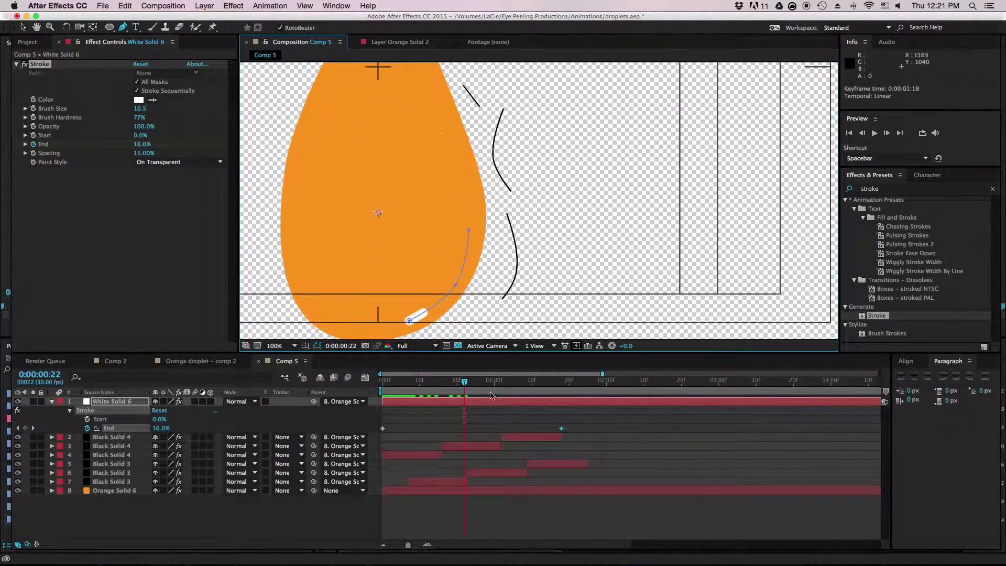
# Move the Stroke's End keyframe to 0:00:01:08 and set its value to 100%.
pyautogui.moveTo(464, 382)
pyautogui.mouseDown()
pyautogui.moveTo(560, 386)
pyautogui.moveTo(515, 393)
pyautogui.moveTo(533, 403)
pyautogui.moveTo(524, 428)
pyautogui.mouseUp()
pyautogui.click(135, 144)
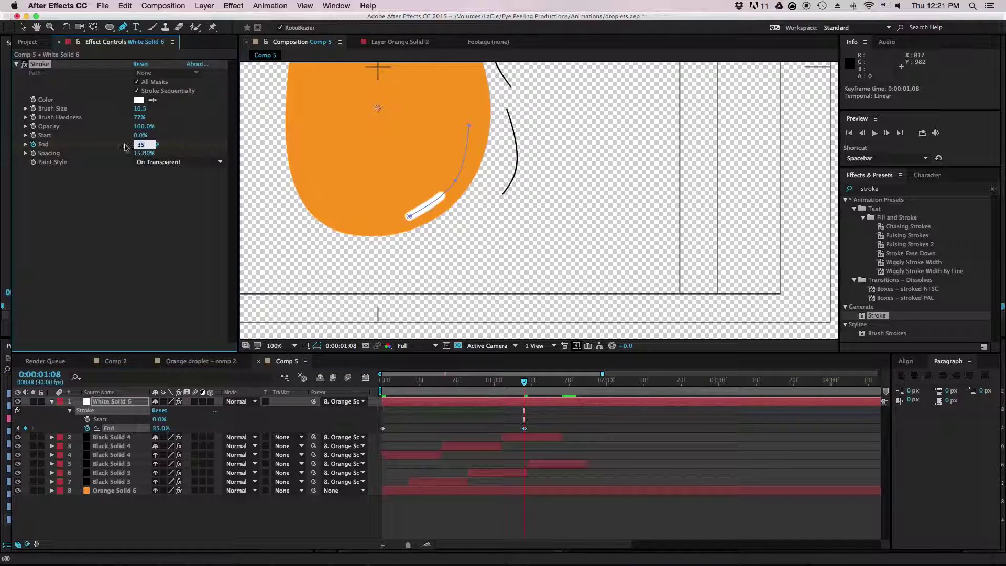
pyautogui.press('Return')
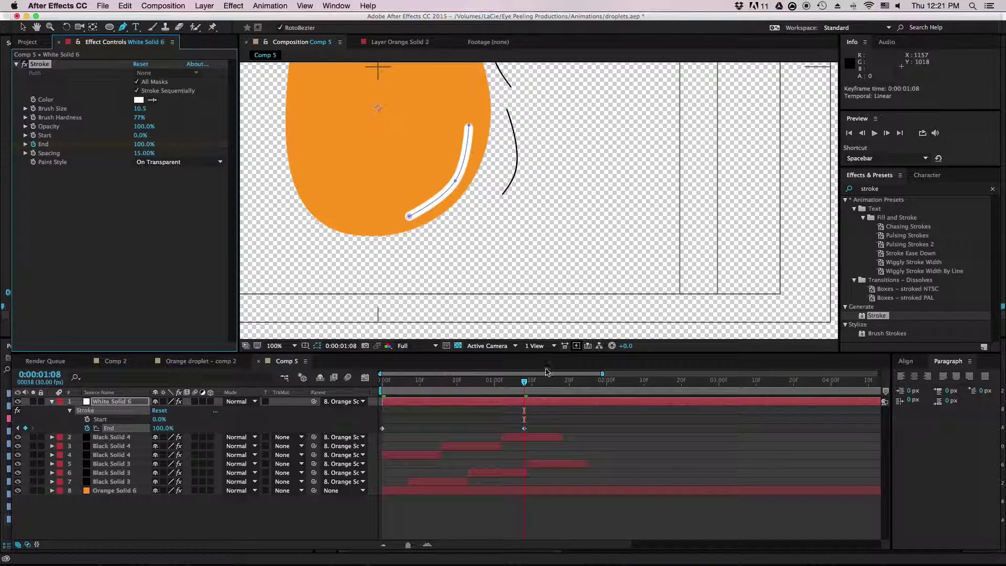
# Scrub through the droplet's fall to examine how the white highlight grows along its edge.
pyautogui.moveTo(524, 381); pyautogui.dragTo(416, 382)
pyautogui.press('space')
pyautogui.moveTo(414, 118); pyautogui.dragTo(460, 202)
pyautogui.moveTo(416, 381); pyautogui.dragTo(464, 388)
pyautogui.scroll(-2, 458, 170)
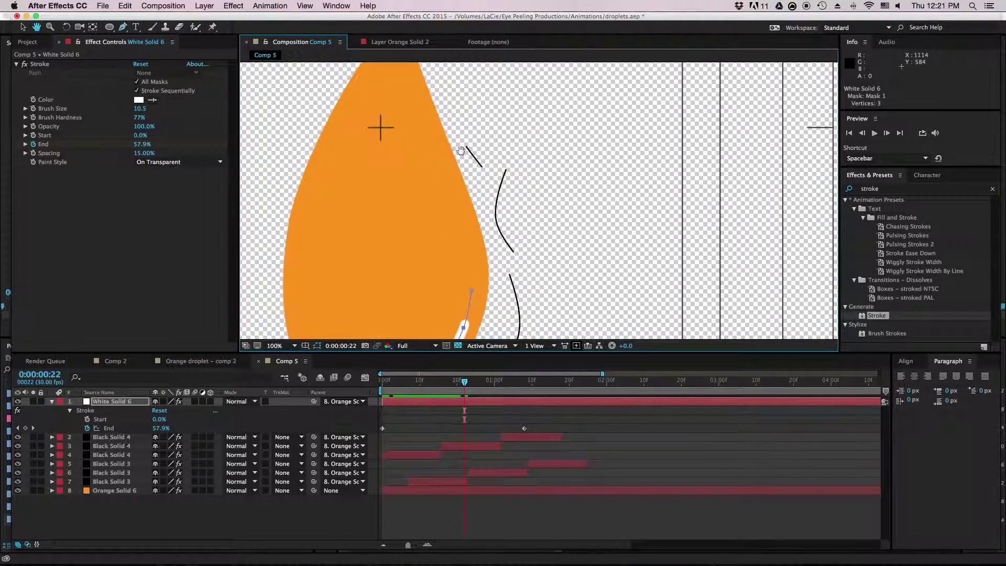
pyautogui.scroll(-1, 457, 171)
pyautogui.scroll(2, 456, 171)
pyautogui.scroll(-1, 456, 168)
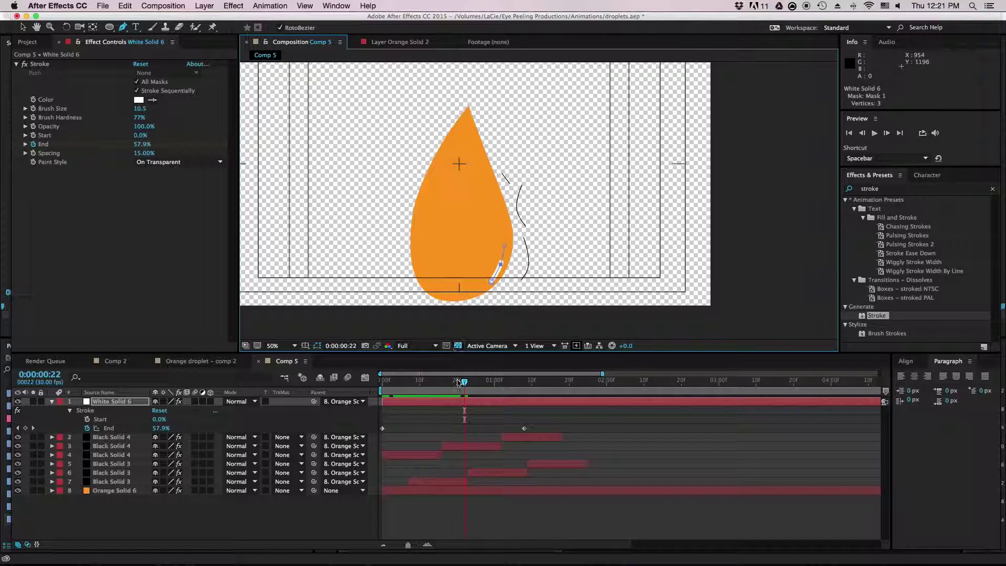
# Add a Stroke Start keyframe at 0% at 0:00:00:02 on the white solid.
pyautogui.moveTo(465, 385); pyautogui.dragTo(381, 388)
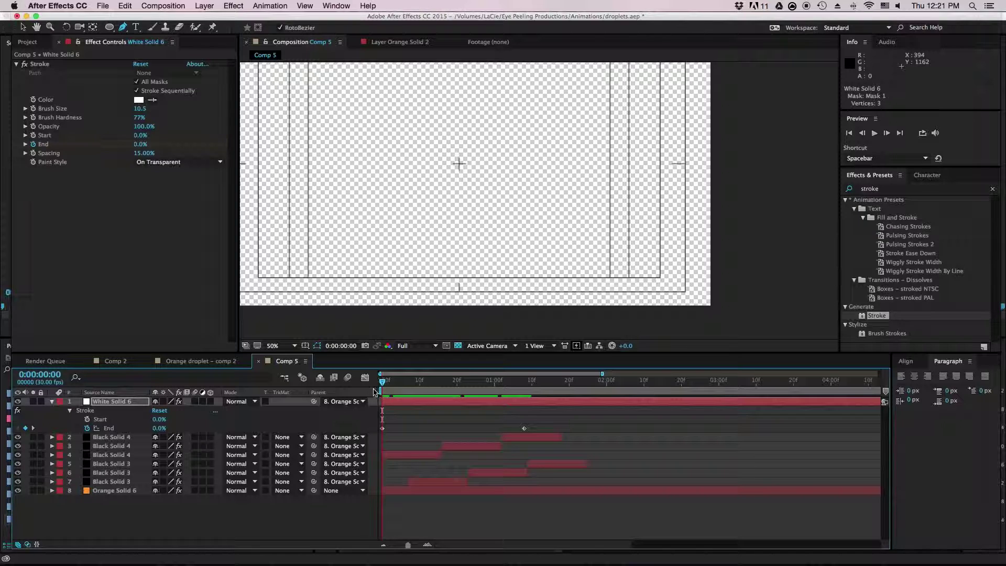
pyautogui.click(33, 135)
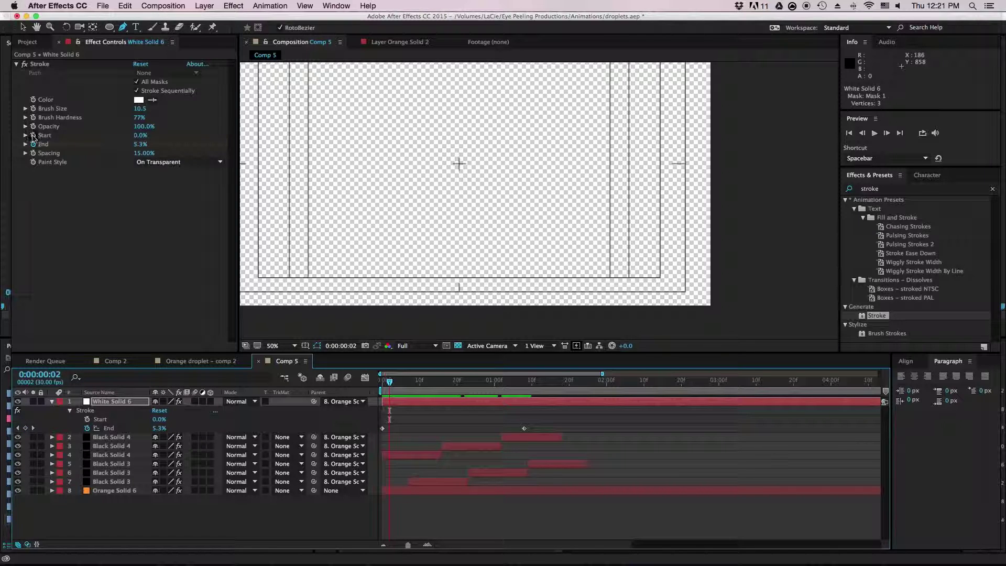
pyautogui.scroll(5, 422, 252)
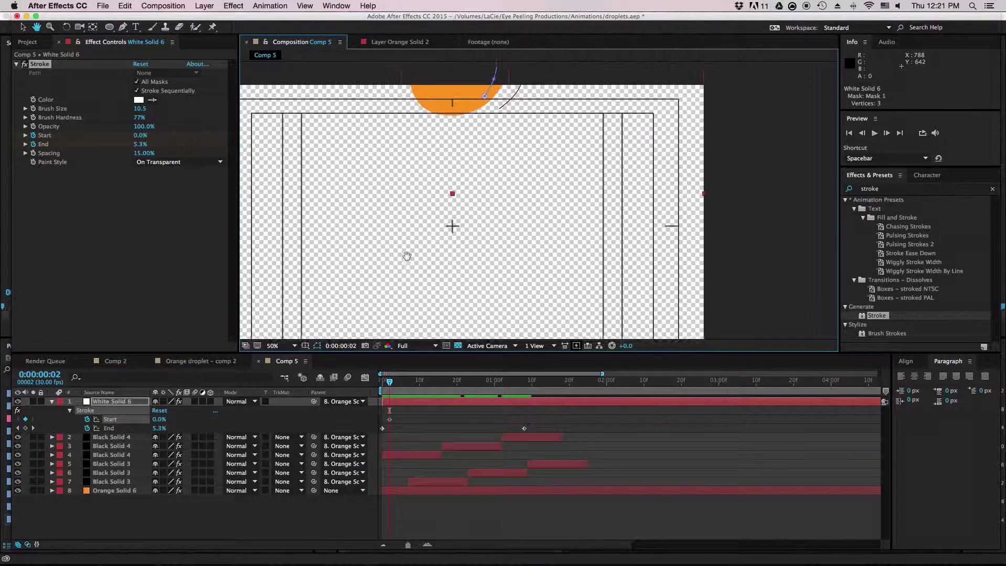
# Keyframe the Stroke's Start at 83% at 0:00:01:08.
pyautogui.moveTo(389, 386); pyautogui.dragTo(524, 397)
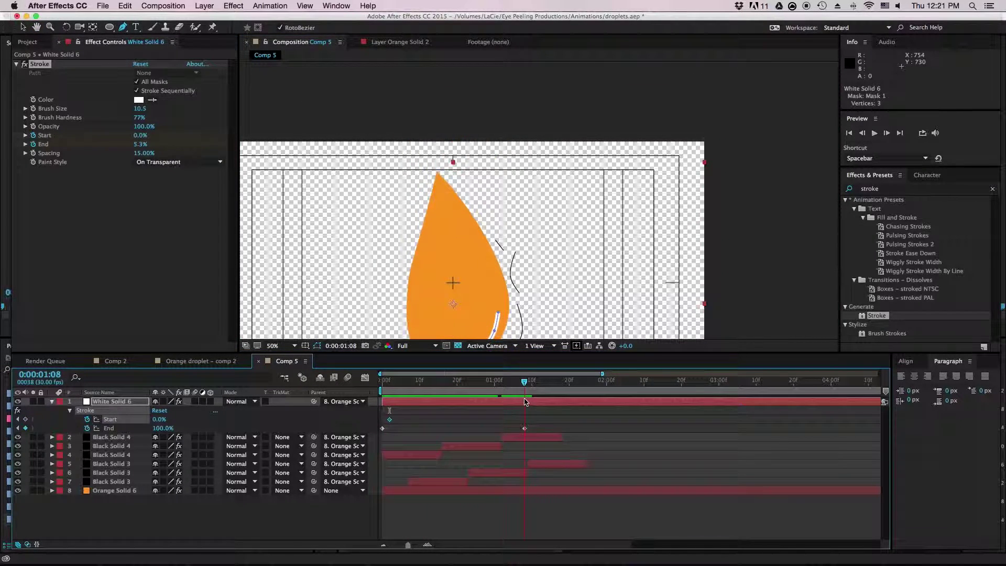
pyautogui.moveTo(453, 284); pyautogui.dragTo(445, 227)
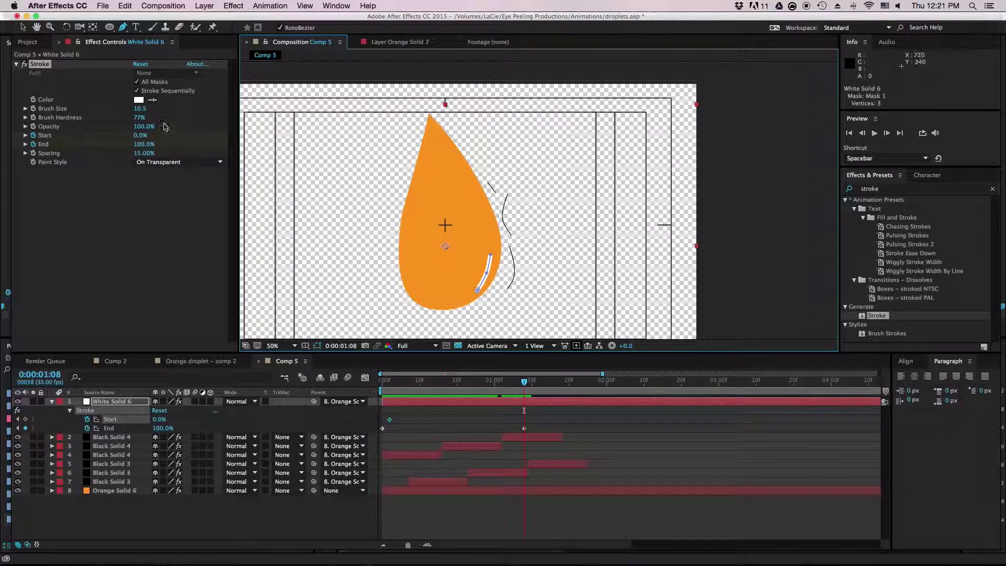
pyautogui.moveTo(138, 135); pyautogui.dragTo(173, 137)
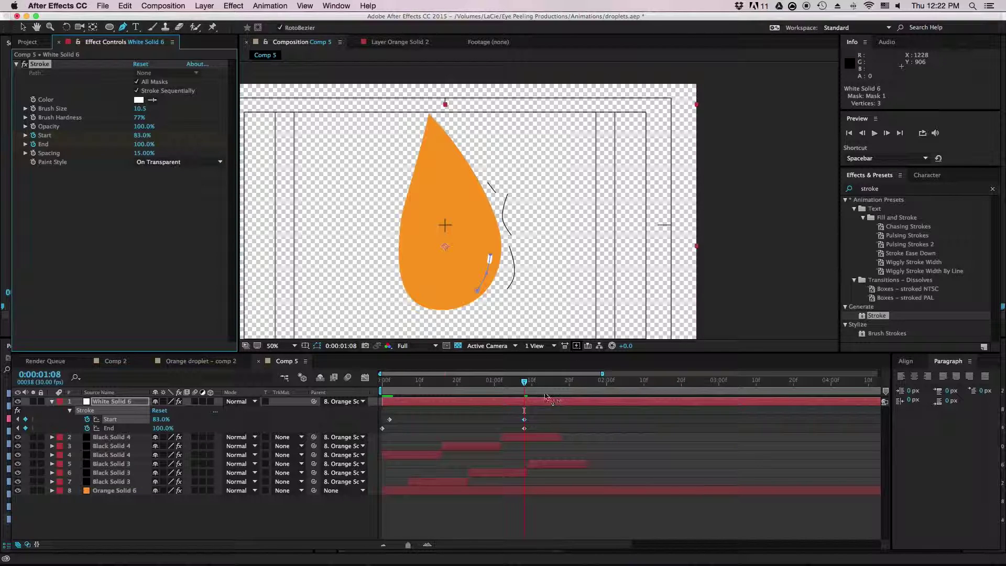
# Scrub through the moving highlight and set the Stroke's brush hardness to 55%.
pyautogui.moveTo(525, 383); pyautogui.dragTo(445, 385)
pyautogui.moveTo(414, 303); pyautogui.dragTo(420, 225)
pyautogui.moveTo(445, 383)
pyautogui.mouseDown()
pyautogui.moveTo(406, 383)
pyautogui.moveTo(509, 381)
pyautogui.mouseUp()
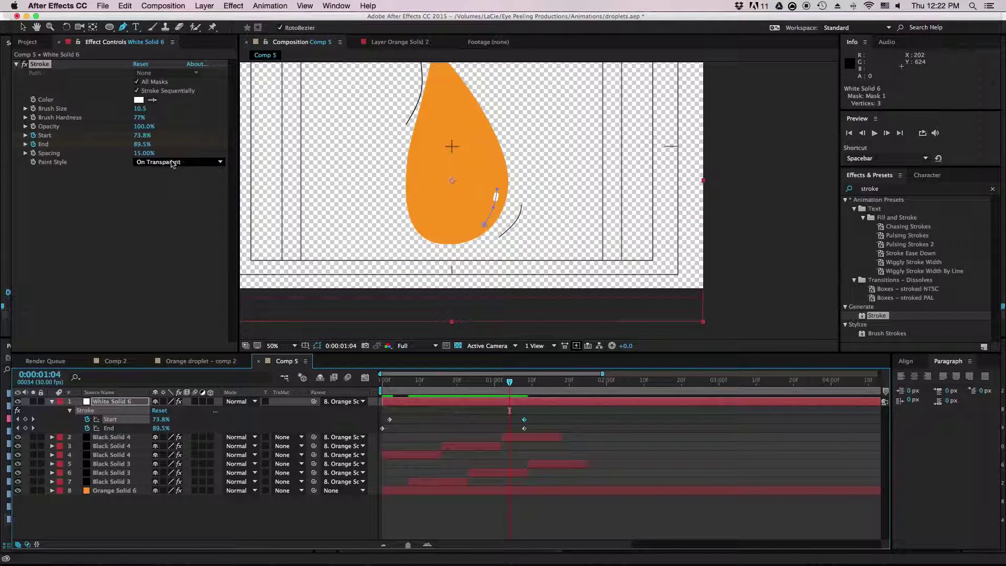
pyautogui.moveTo(138, 118); pyautogui.dragTo(109, 122)
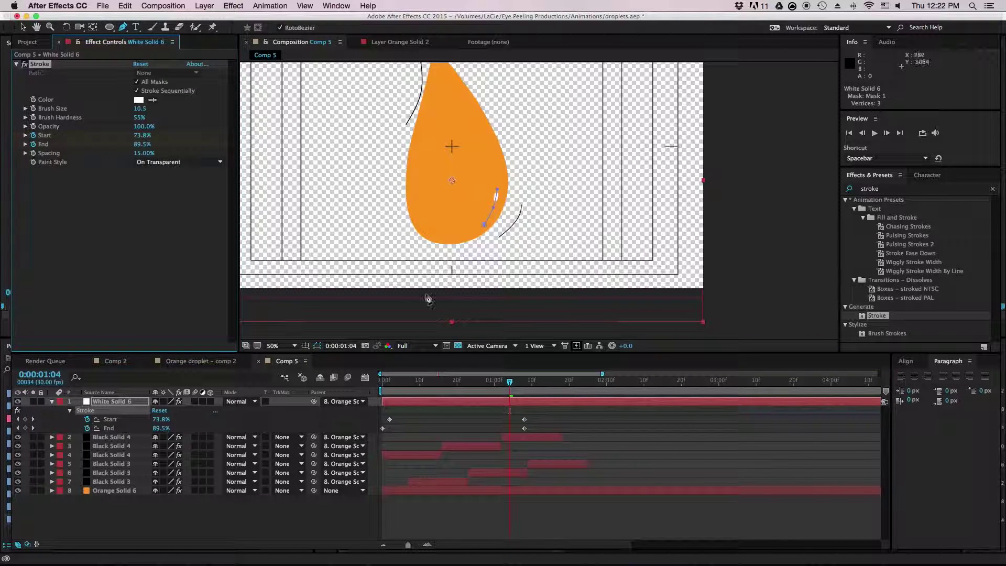
pyautogui.moveTo(509, 382)
pyautogui.mouseDown()
pyautogui.moveTo(392, 374)
pyautogui.moveTo(494, 380)
pyautogui.mouseUp()
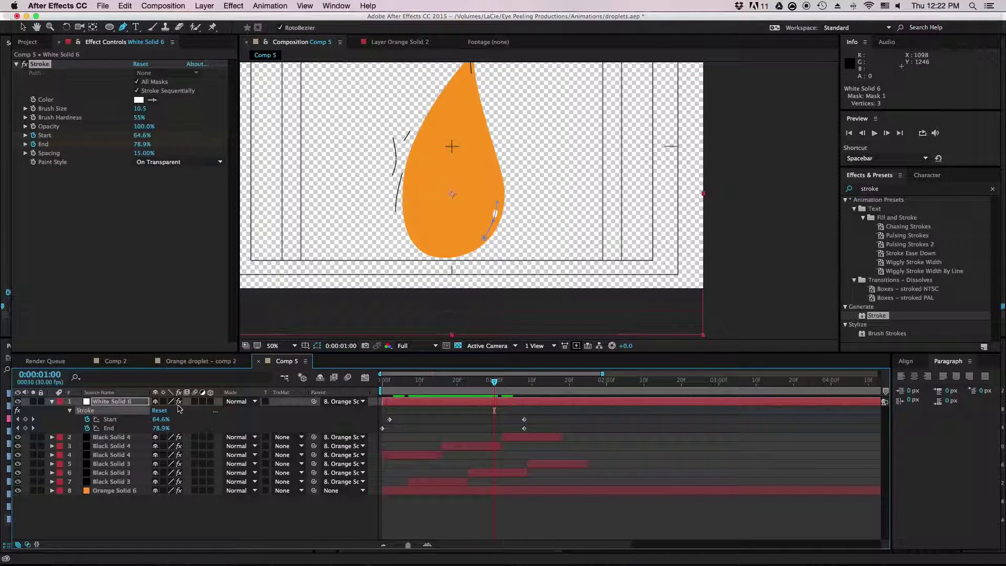
# Reveal the white solid's opacity, set it to 76%, and preview the composition from the beginning with the Selection tool active.
pyautogui.click(123, 401)
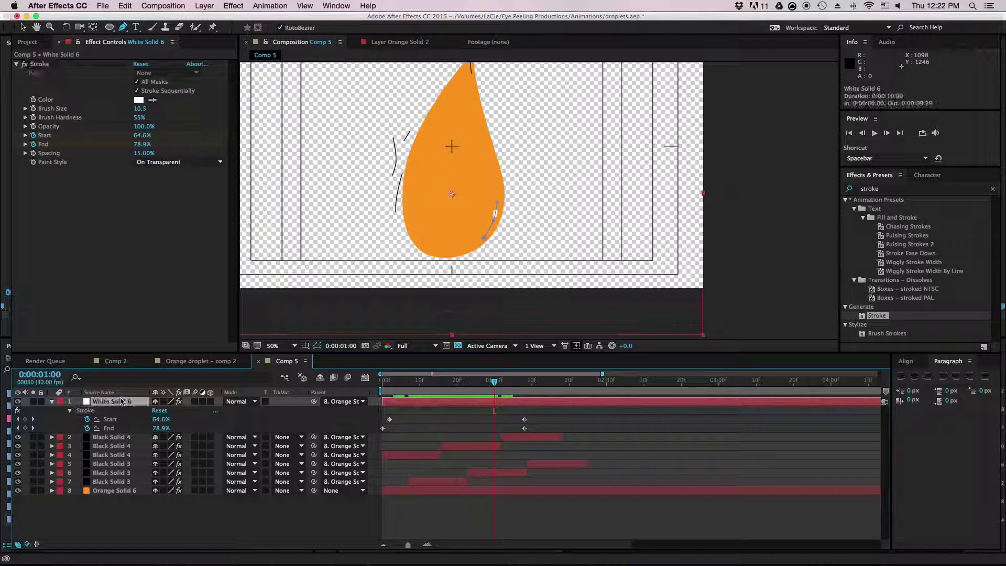
pyautogui.press('t')
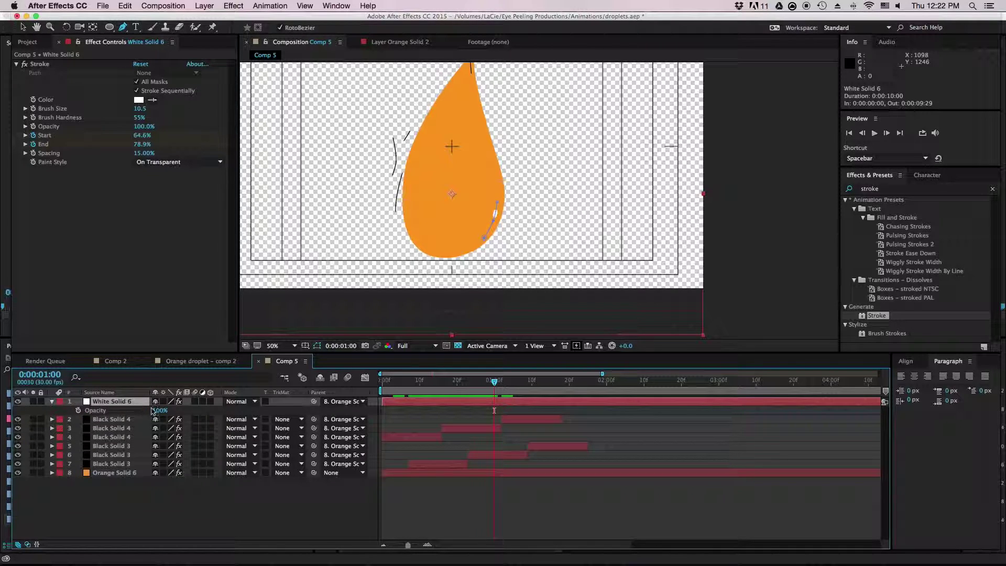
pyautogui.moveTo(156, 410); pyautogui.dragTo(152, 410)
pyautogui.moveTo(408, 381); pyautogui.dragTo(331, 383)
pyautogui.moveTo(334, 202); pyautogui.dragTo(386, 253)
pyautogui.press('g')
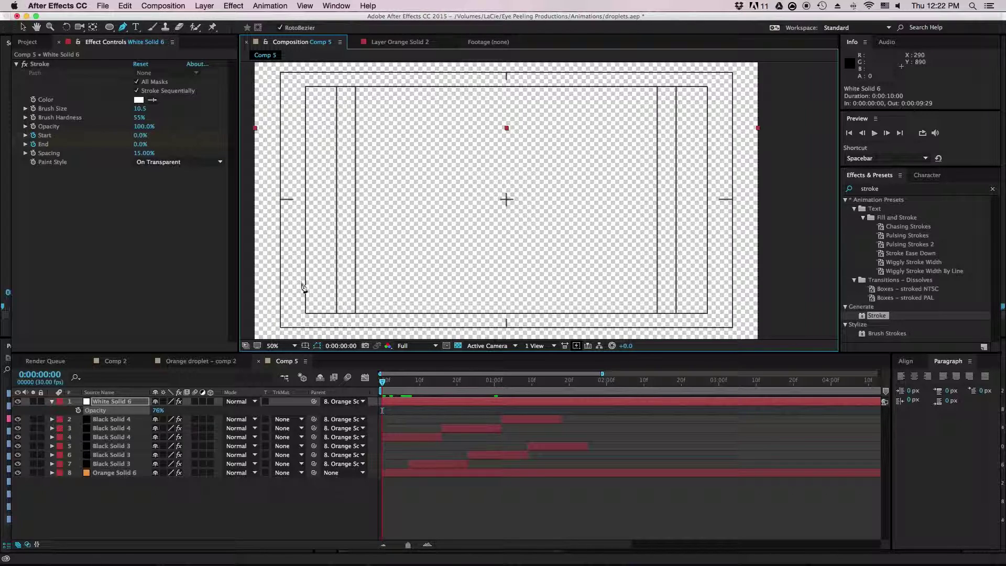
pyautogui.press('v')
pyautogui.press('space')
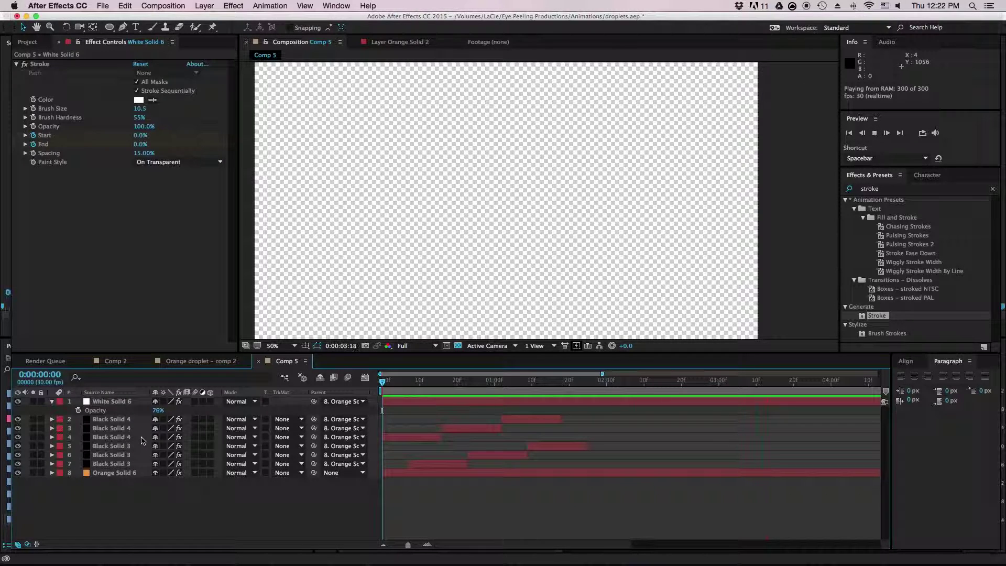
# Open the Orange droplet - comp 2 composition and preview its finished droplet for comparison.
pyautogui.click(191, 362)
pyautogui.click(387, 385)
pyautogui.press('space')
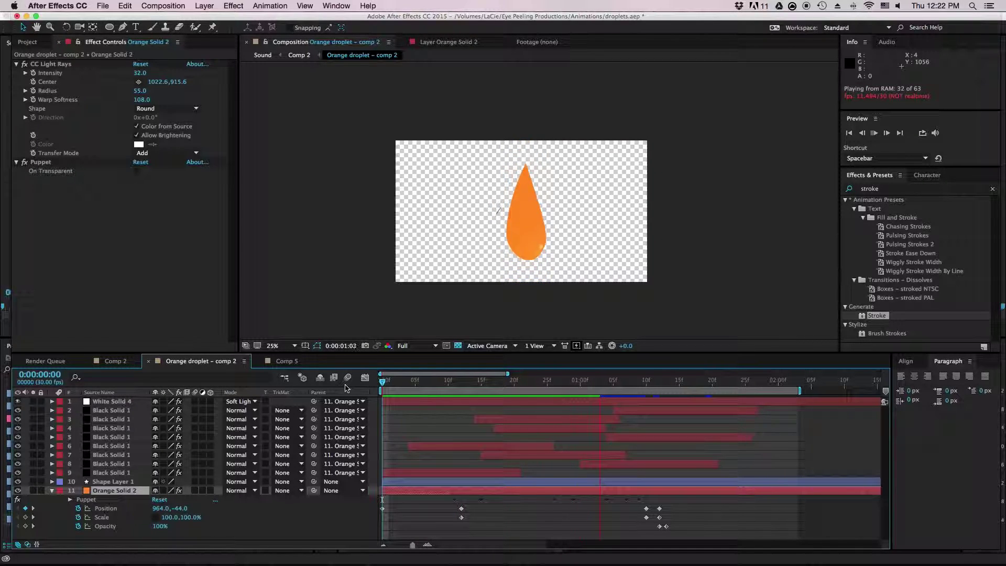
pyautogui.press('space')
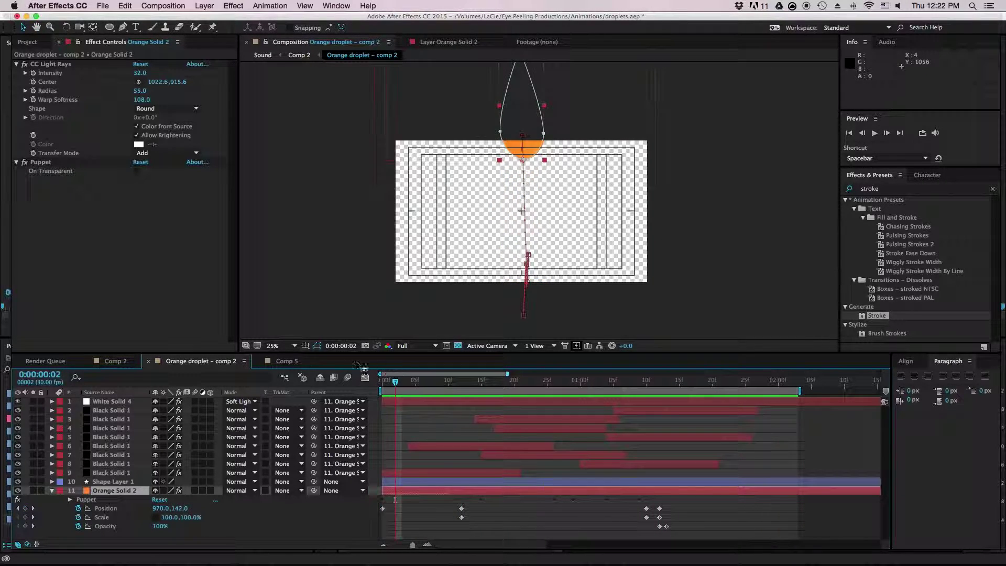
# Return to Comp 5 and set the white solid's opacity to 32% while viewing frame 0:00:00:18.
pyautogui.click(309, 361)
pyautogui.click(419, 381)
pyautogui.click(449, 382)
pyautogui.moveTo(157, 410); pyautogui.dragTo(139, 414)
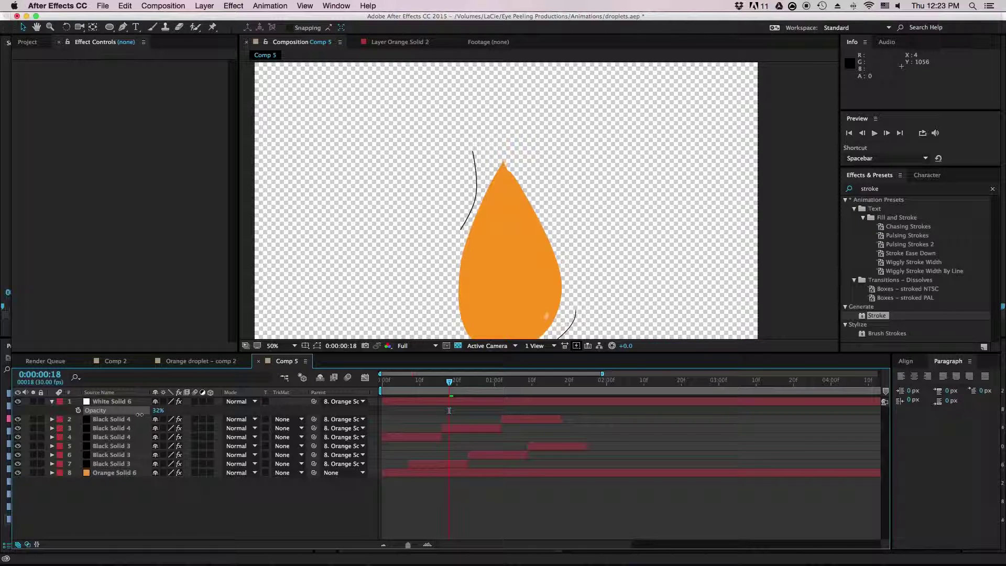
pyautogui.click(204, 407)
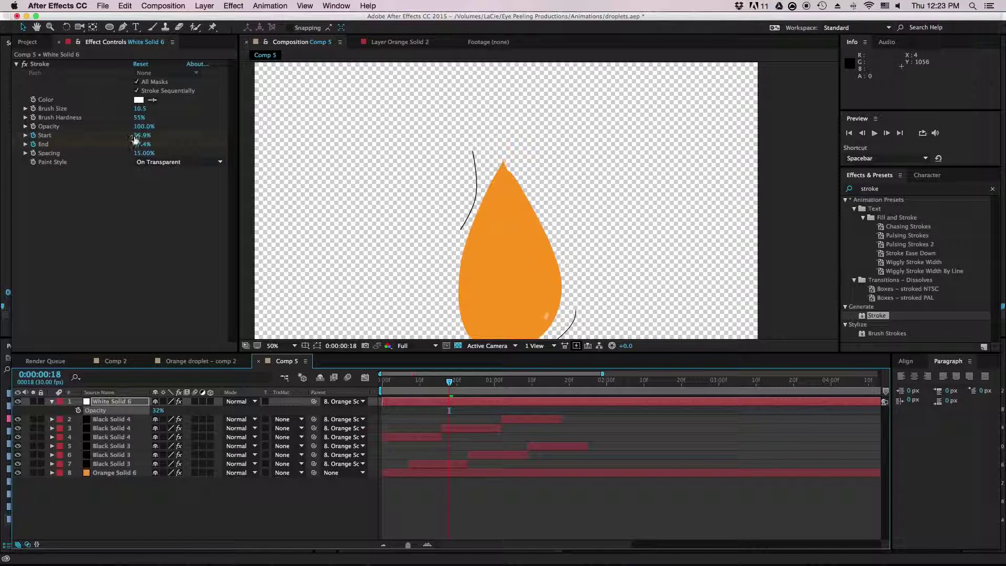
# Set the highlight Stroke's brush hardness to 26% and preview the droplet animation.
pyautogui.click(546, 313)
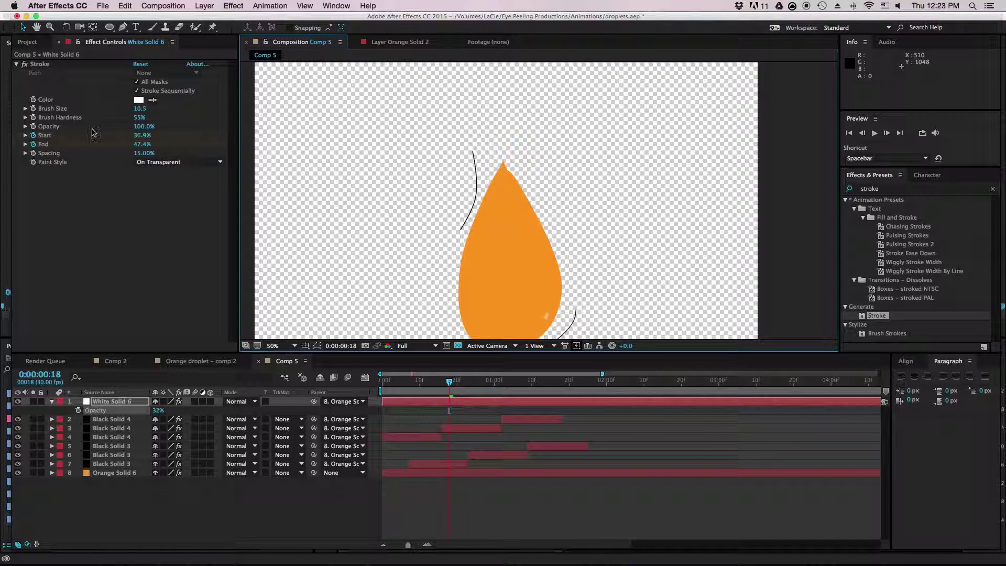
pyautogui.click(138, 122)
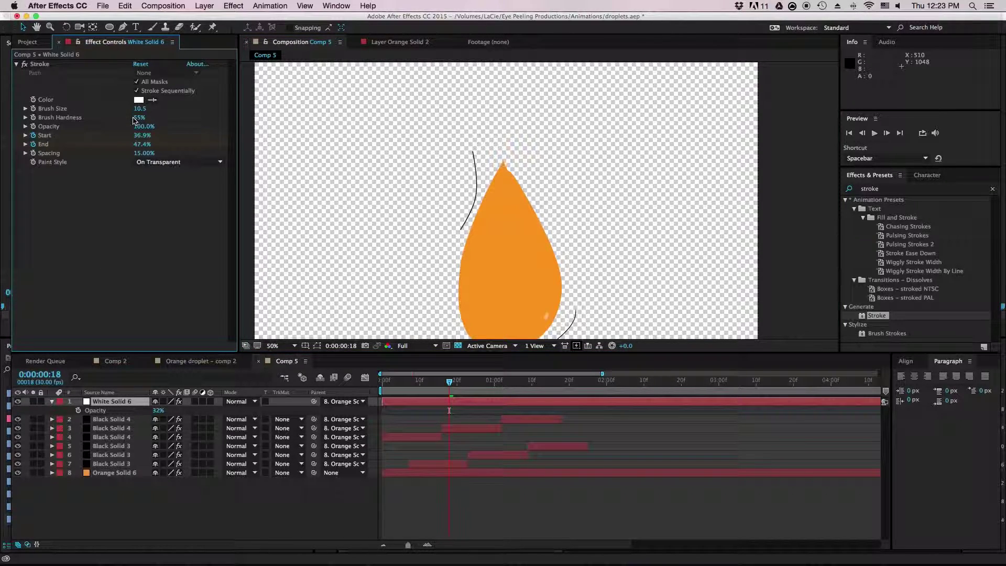
pyautogui.click(139, 121)
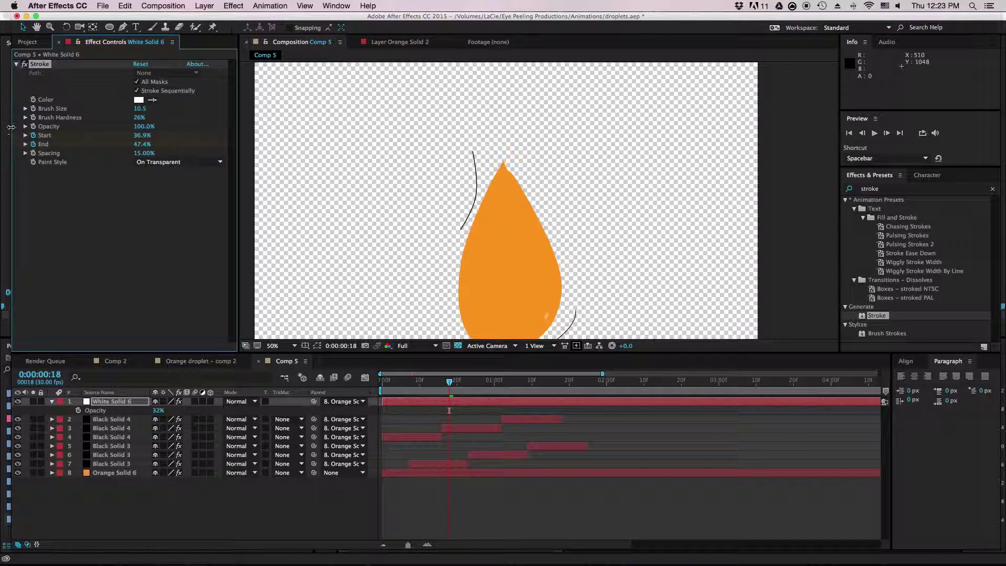
pyautogui.press('space')
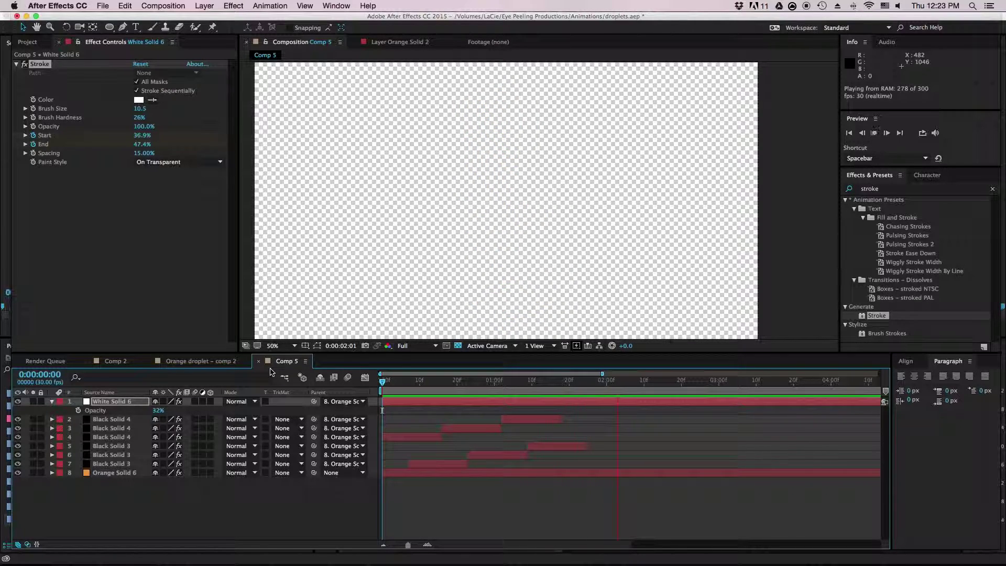
pyautogui.press('space')
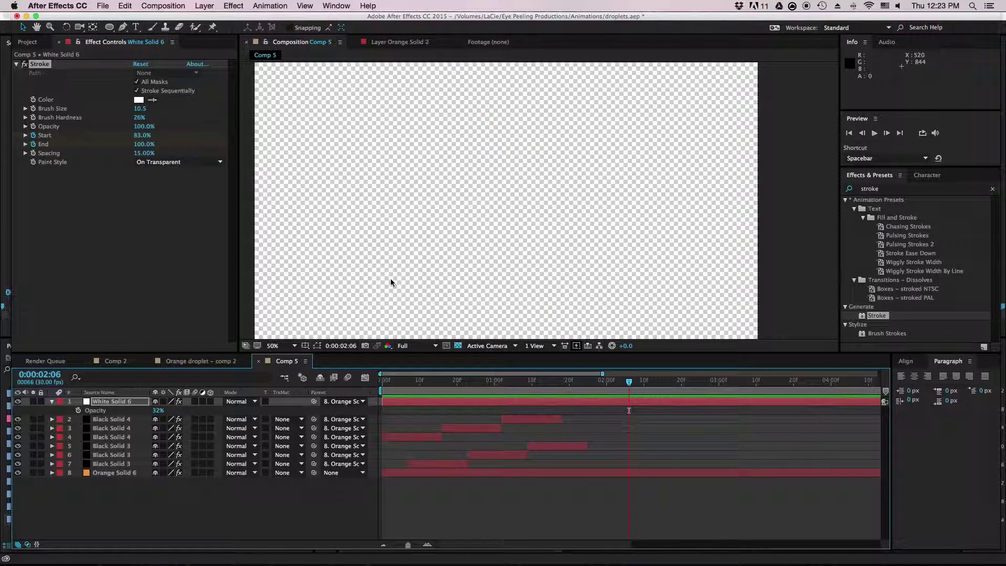
# Open Comp 2 and scrub through the start of the droplet's fall in the full scene.
pyautogui.press(',')
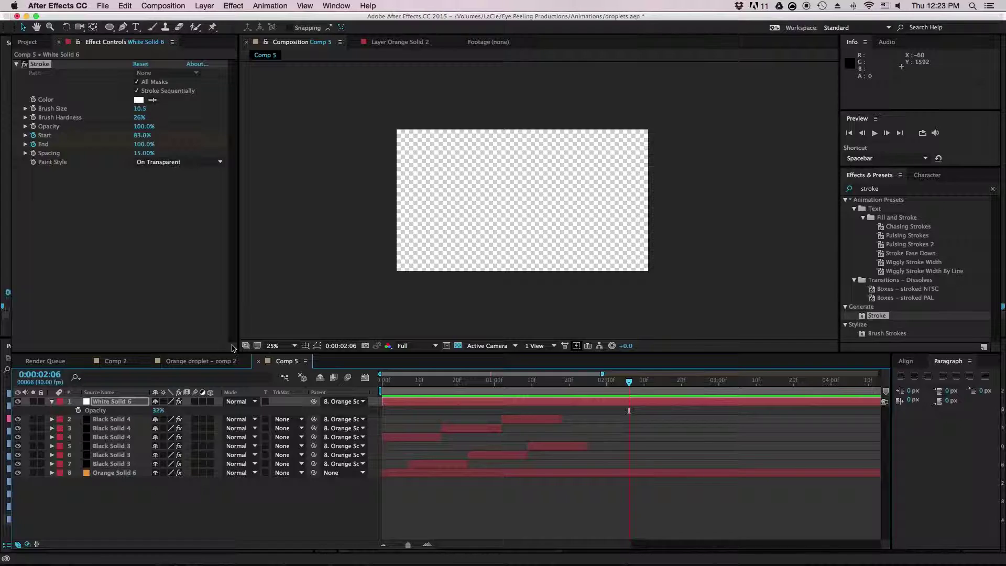
pyautogui.click(111, 361)
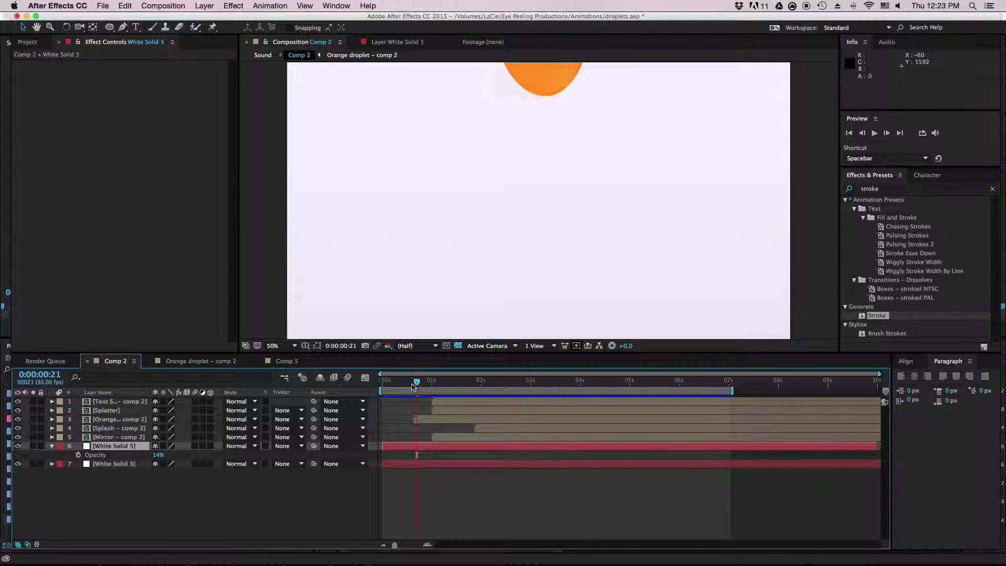
pyautogui.moveTo(417, 386)
pyautogui.mouseDown()
pyautogui.moveTo(724, 401)
pyautogui.moveTo(406, 388)
pyautogui.mouseUp()
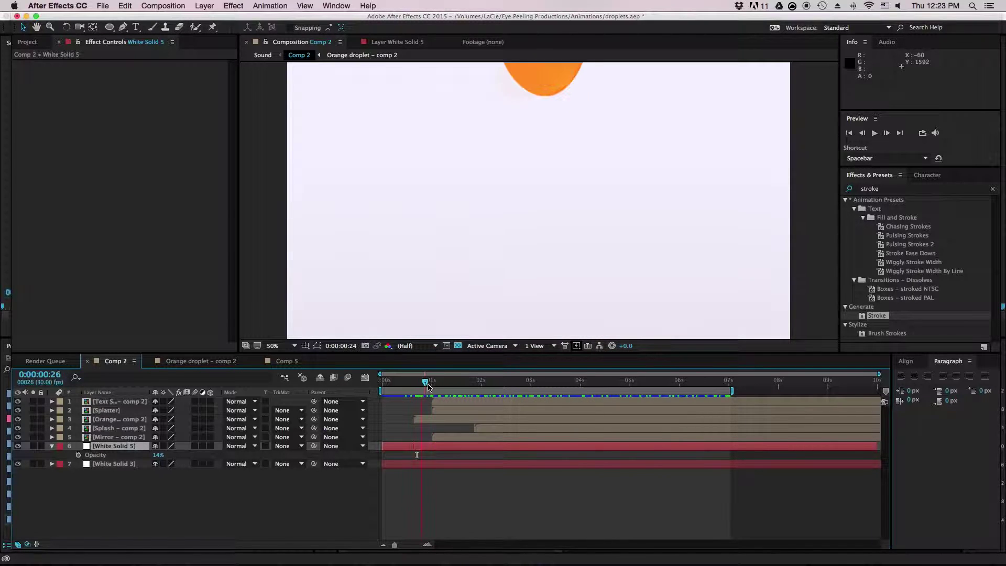